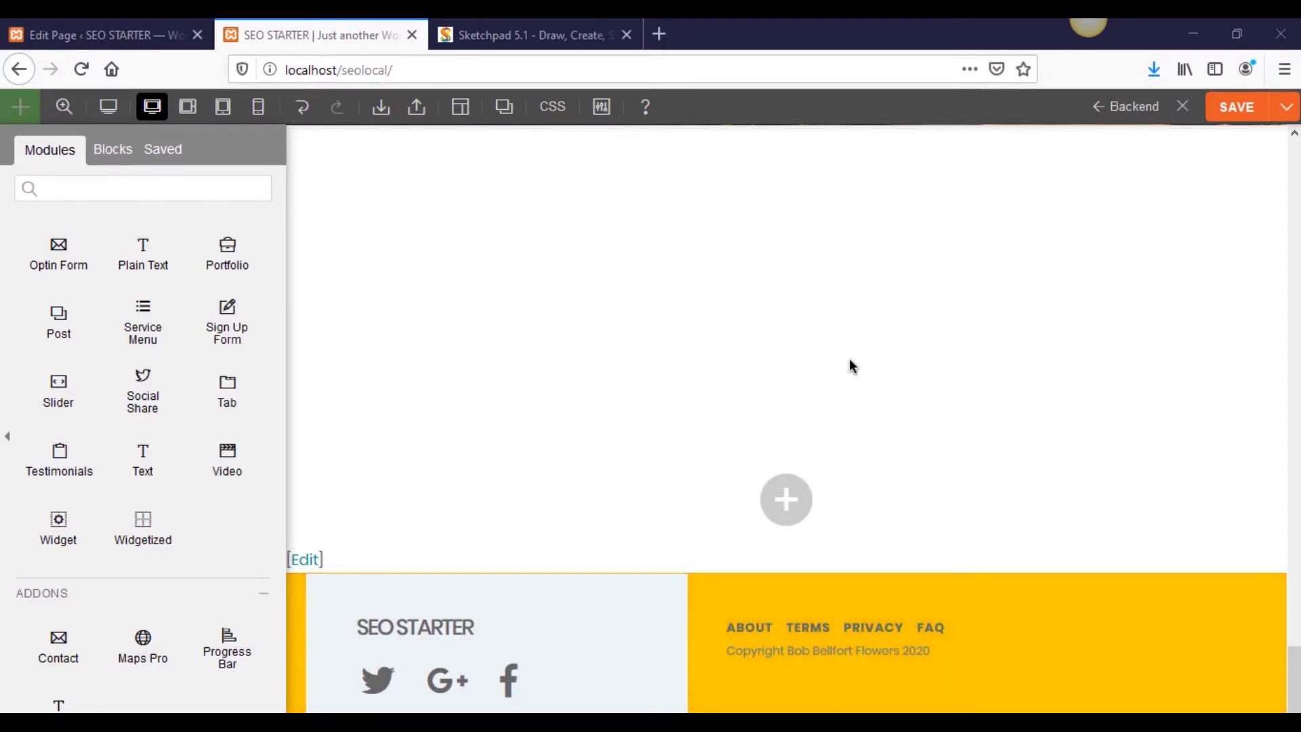
- Add an Optin Form module to the empty row above the footer
scroll(190, 596, up, 3)
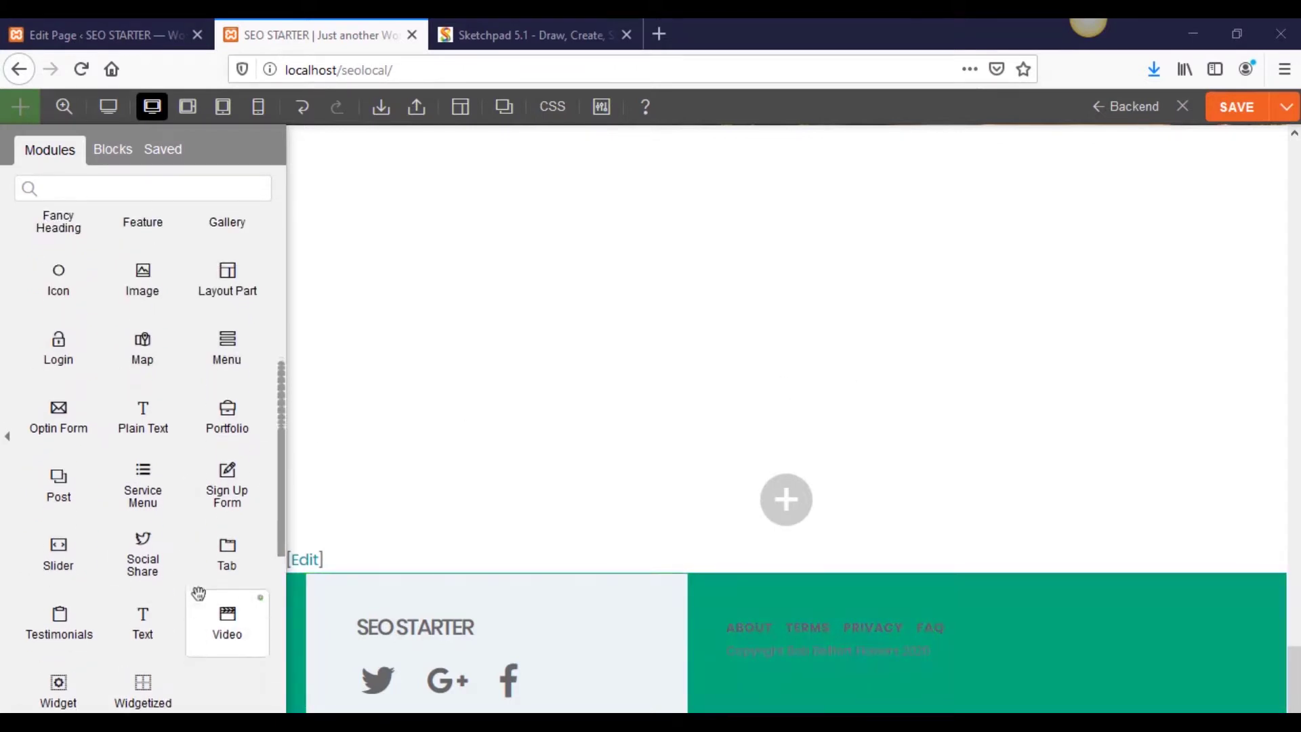
scroll(142, 488, up, 2)
scroll(204, 461, down, 1)
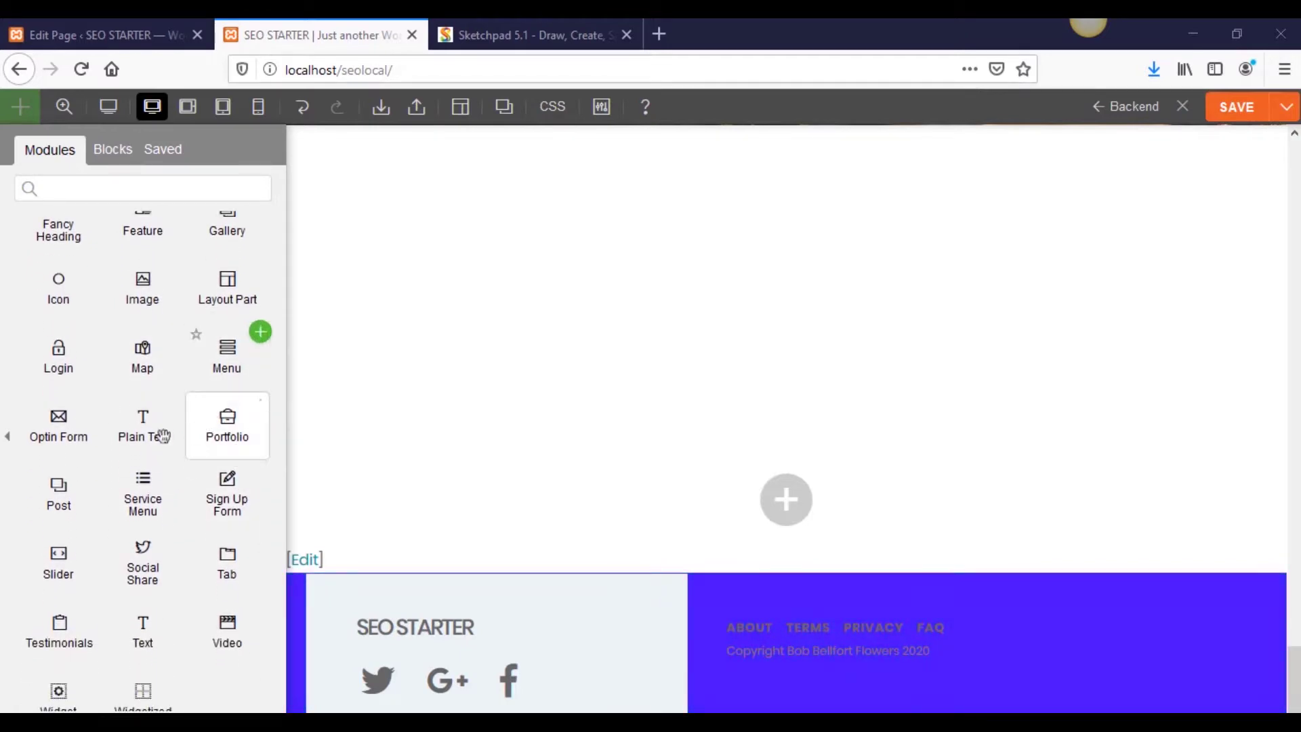
drag(60, 427, 671, 328)
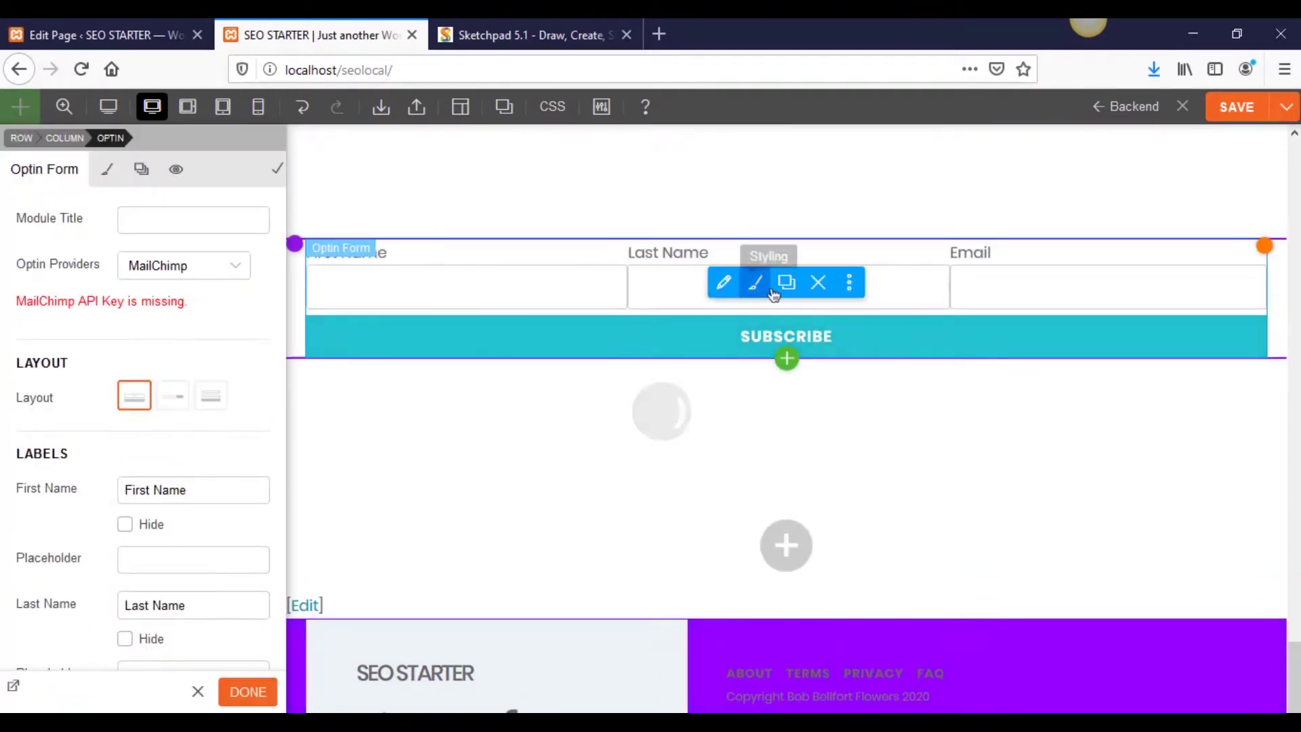
- Review the available opt-in providers and set the form's provider to GetResponse
drag(28, 302, 194, 299)
click(218, 274)
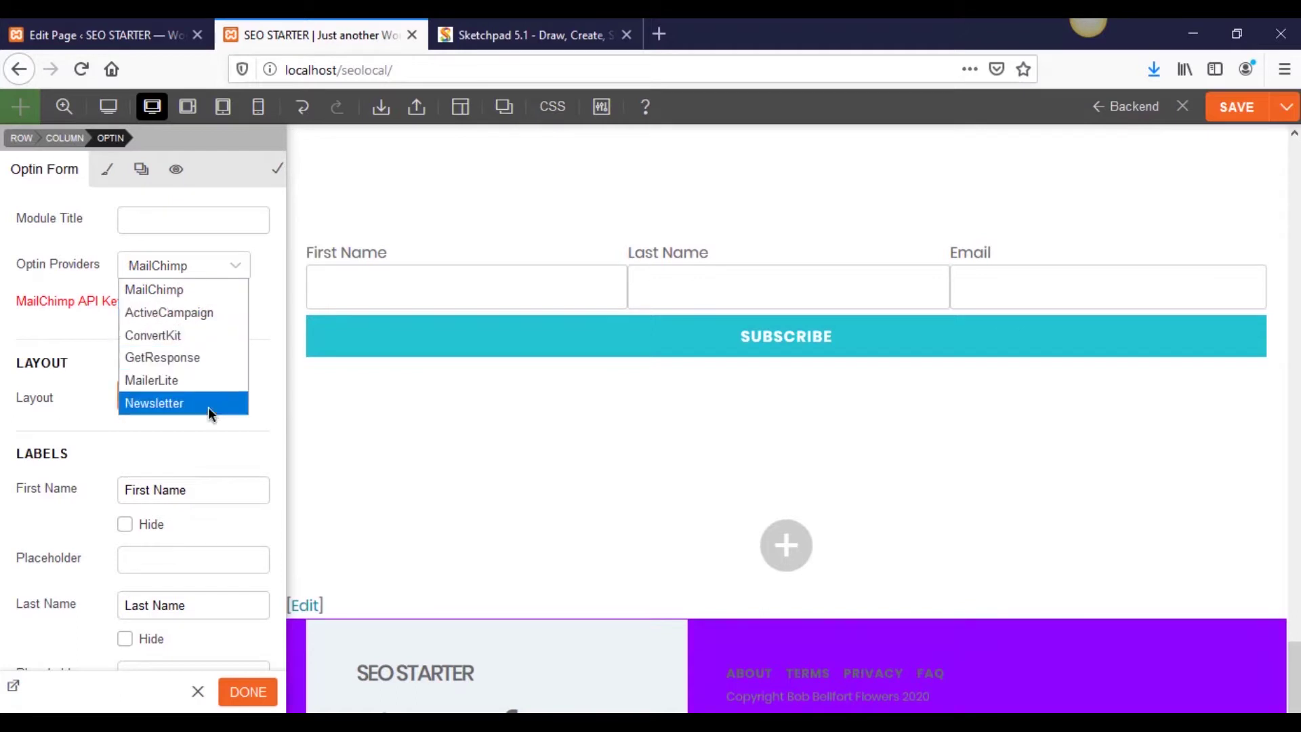
click(99, 335)
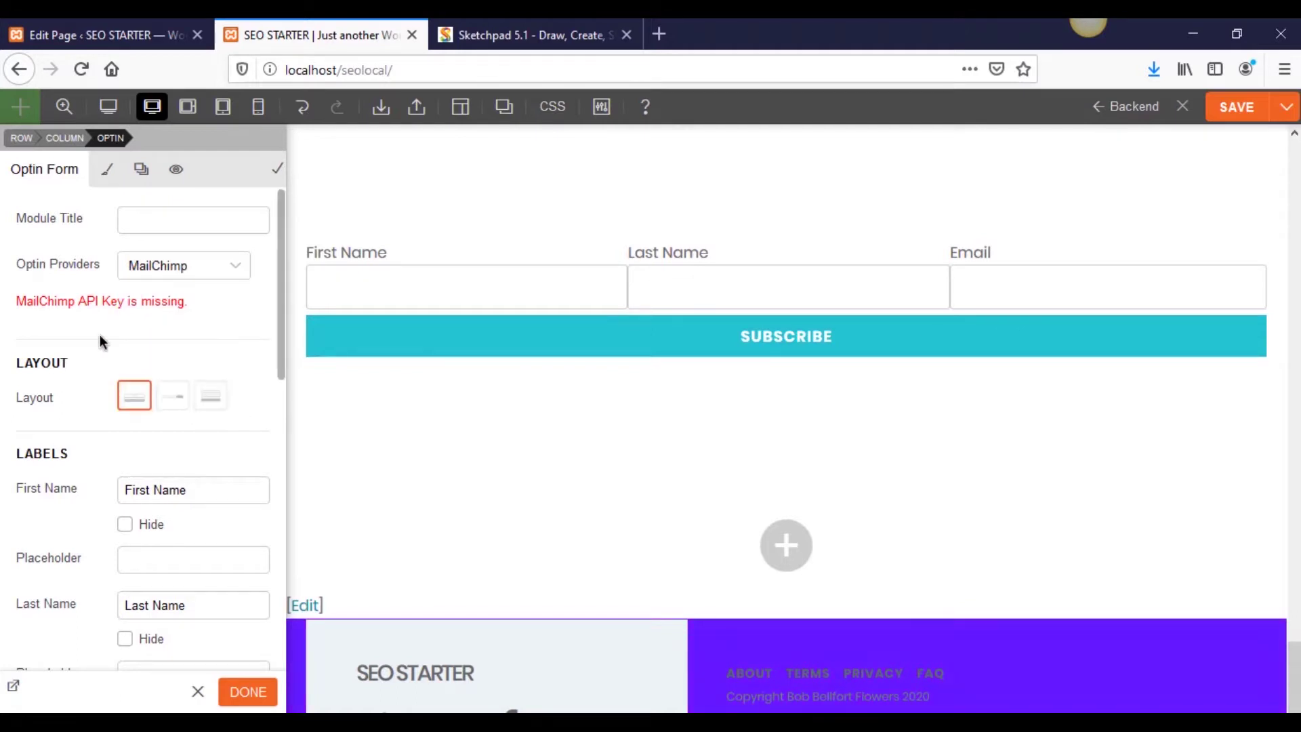
click(193, 270)
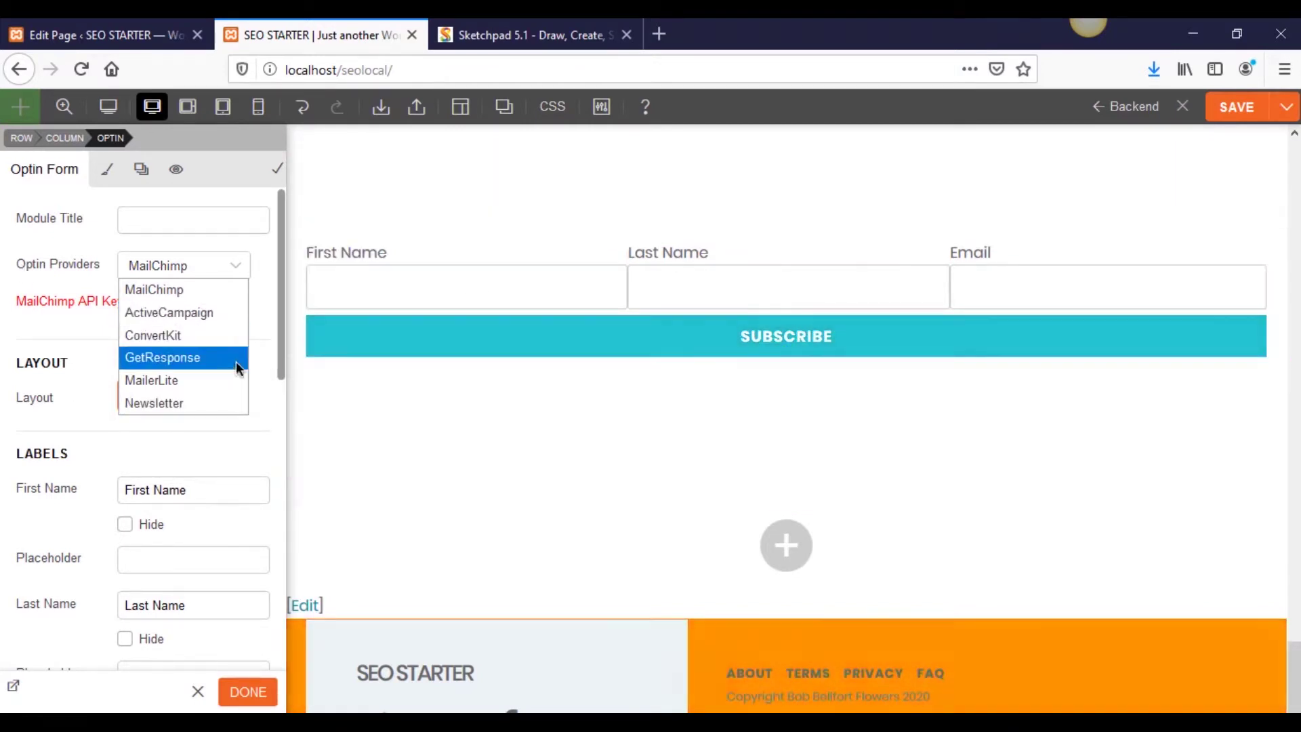
click(162, 289)
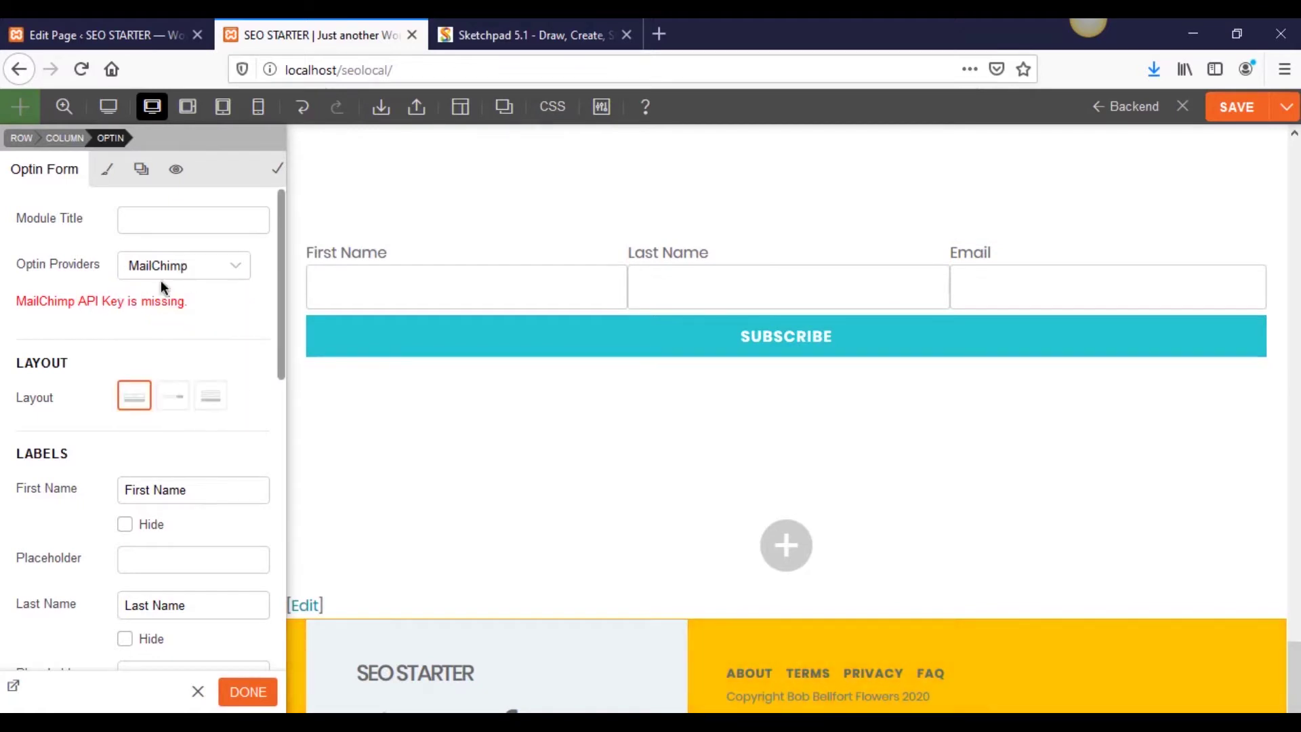
click(193, 267)
click(169, 355)
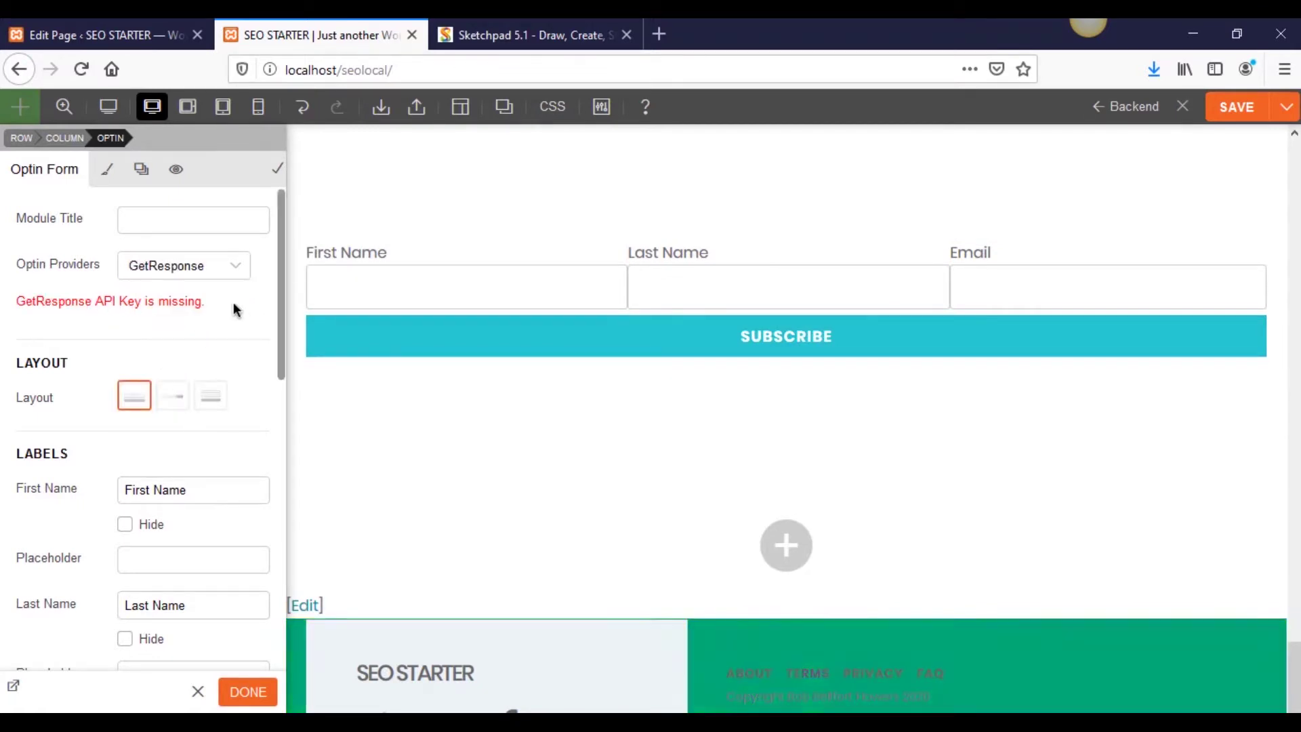
click(215, 269)
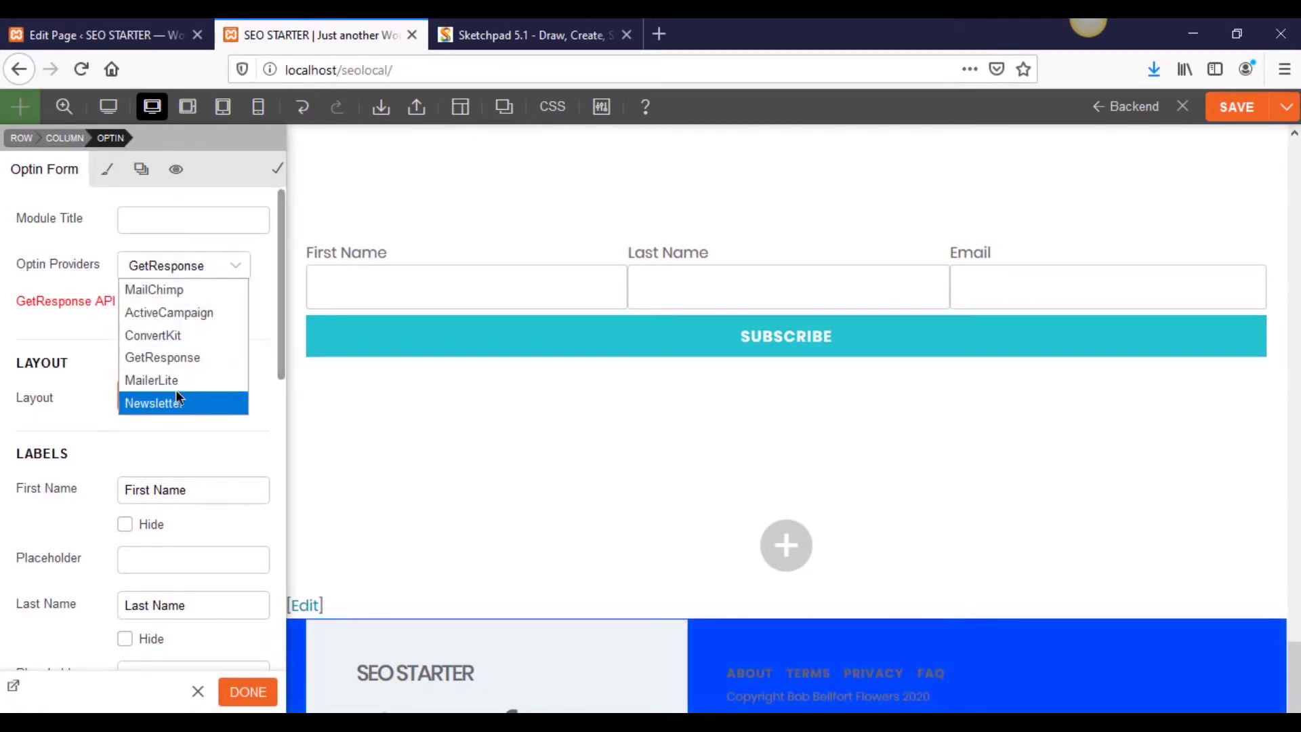
click(82, 336)
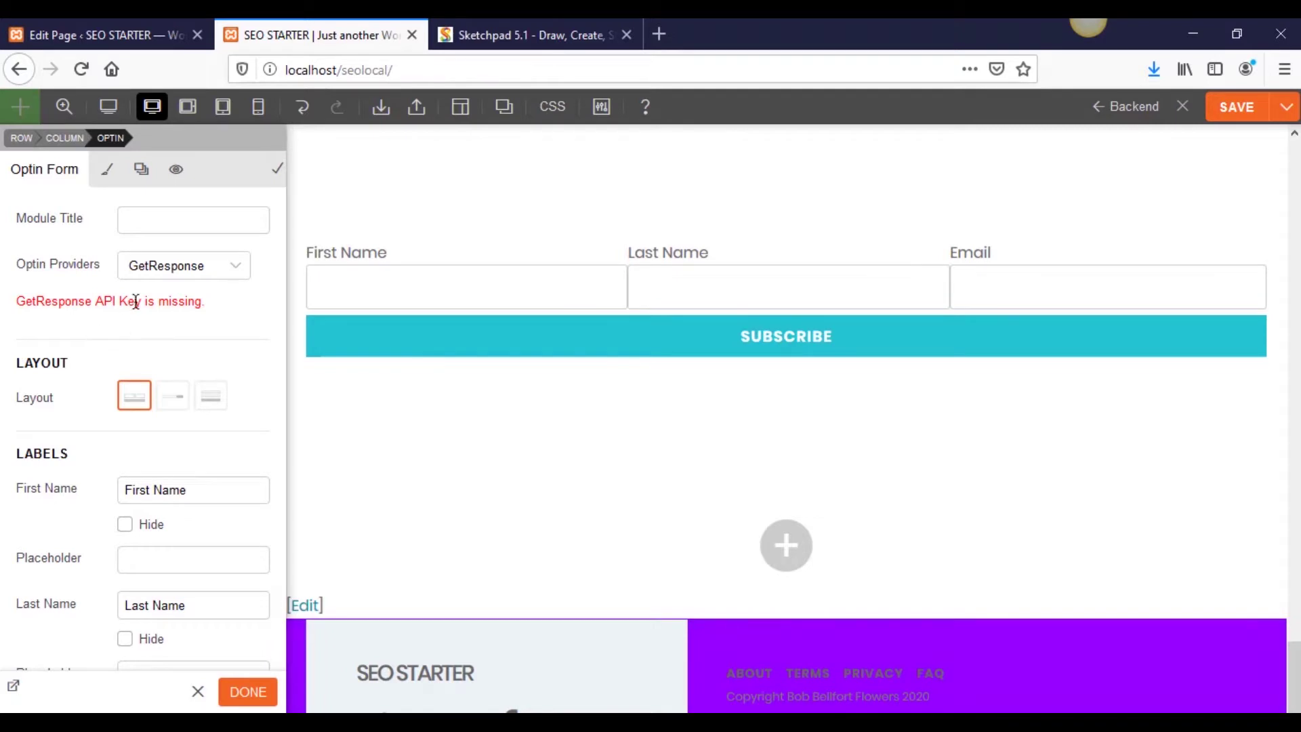
click(171, 267)
click(184, 354)
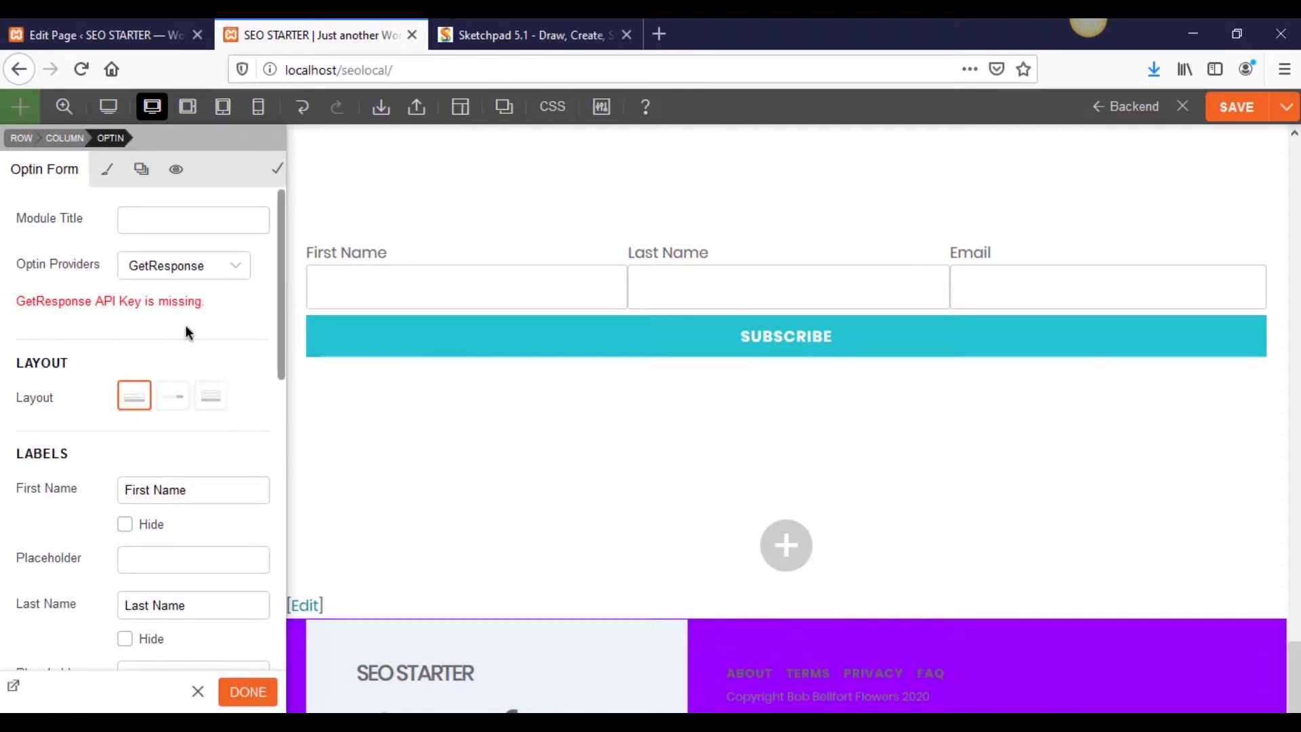
- Try the Horizontal and stacked layouts for the opt-in form and set its success action to Redirect to a new URL
click(174, 396)
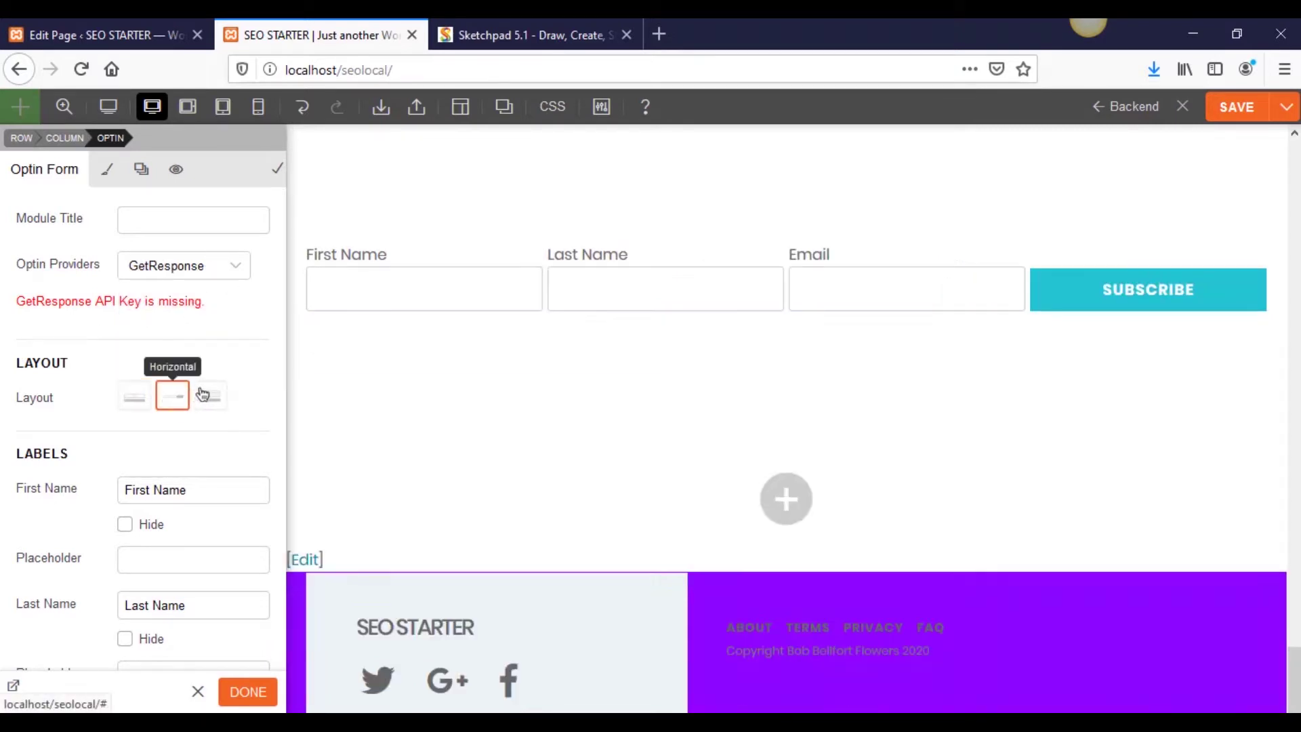
click(210, 396)
scroll(255, 481, down, 4)
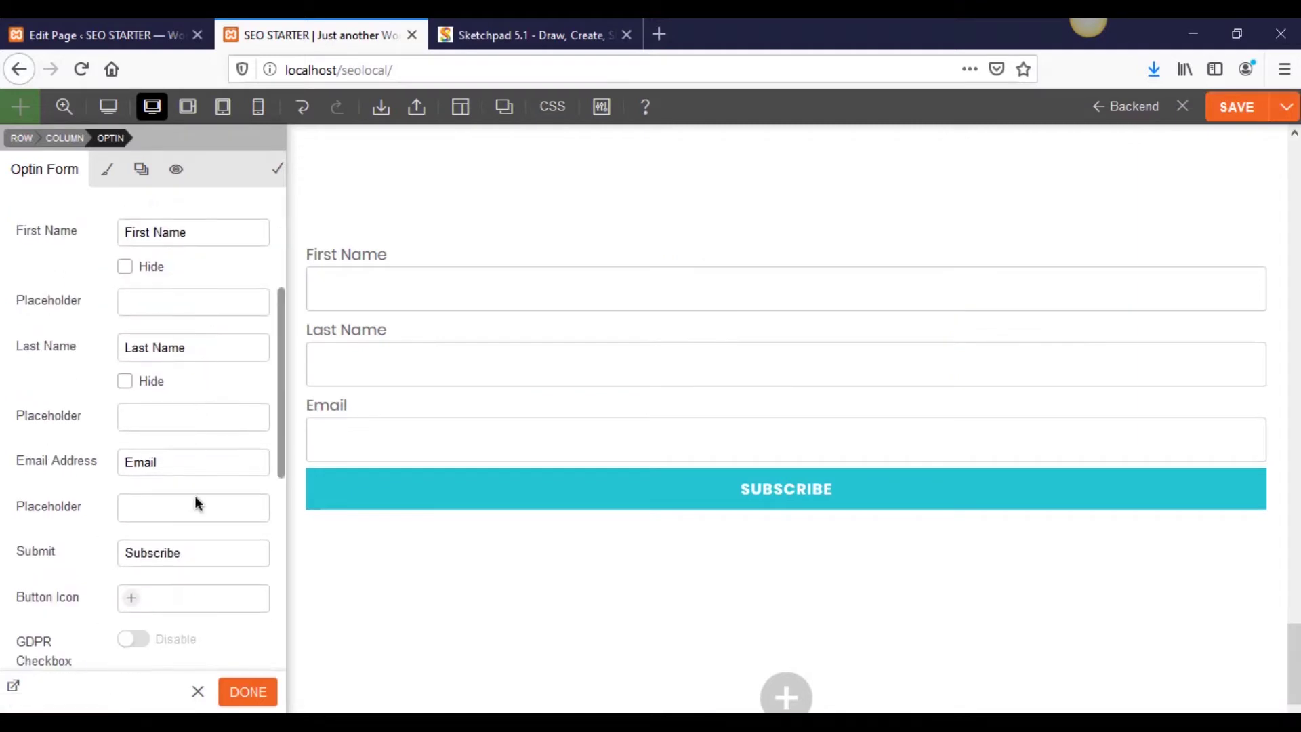
scroll(195, 501, down, 5)
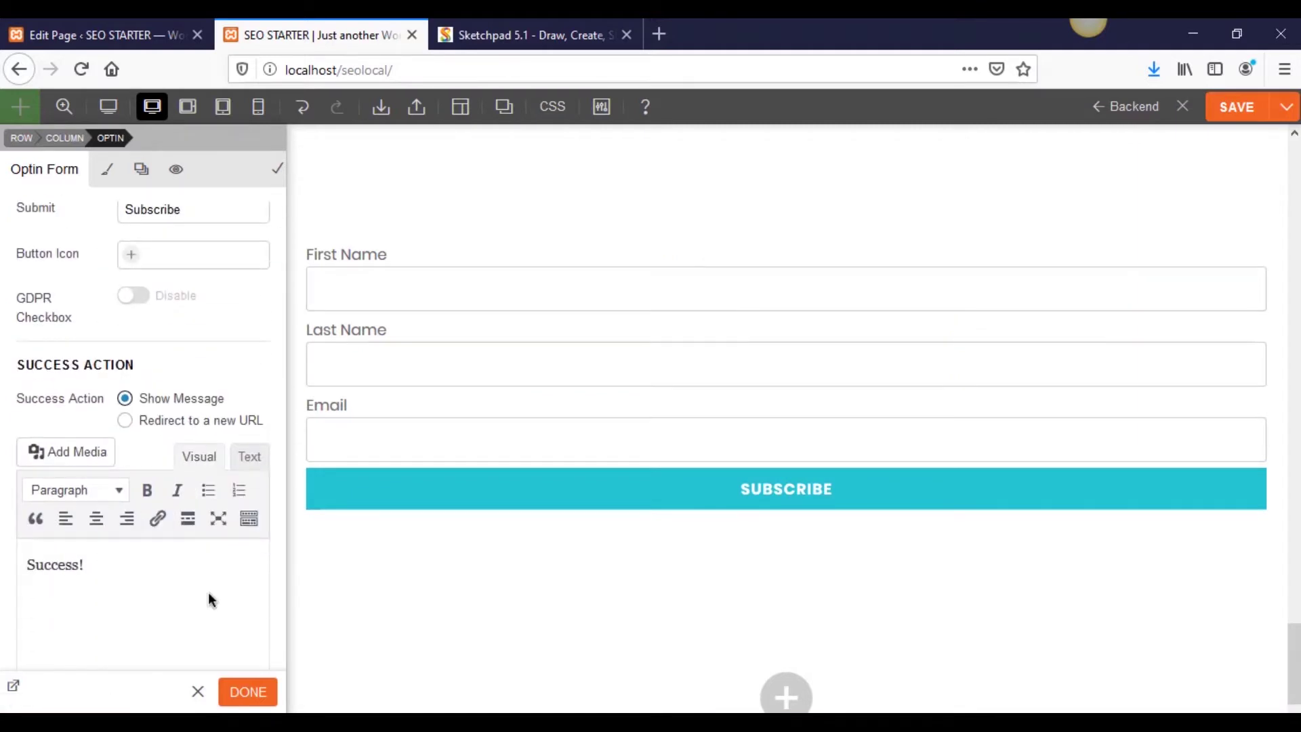
scroll(206, 589, down, 3)
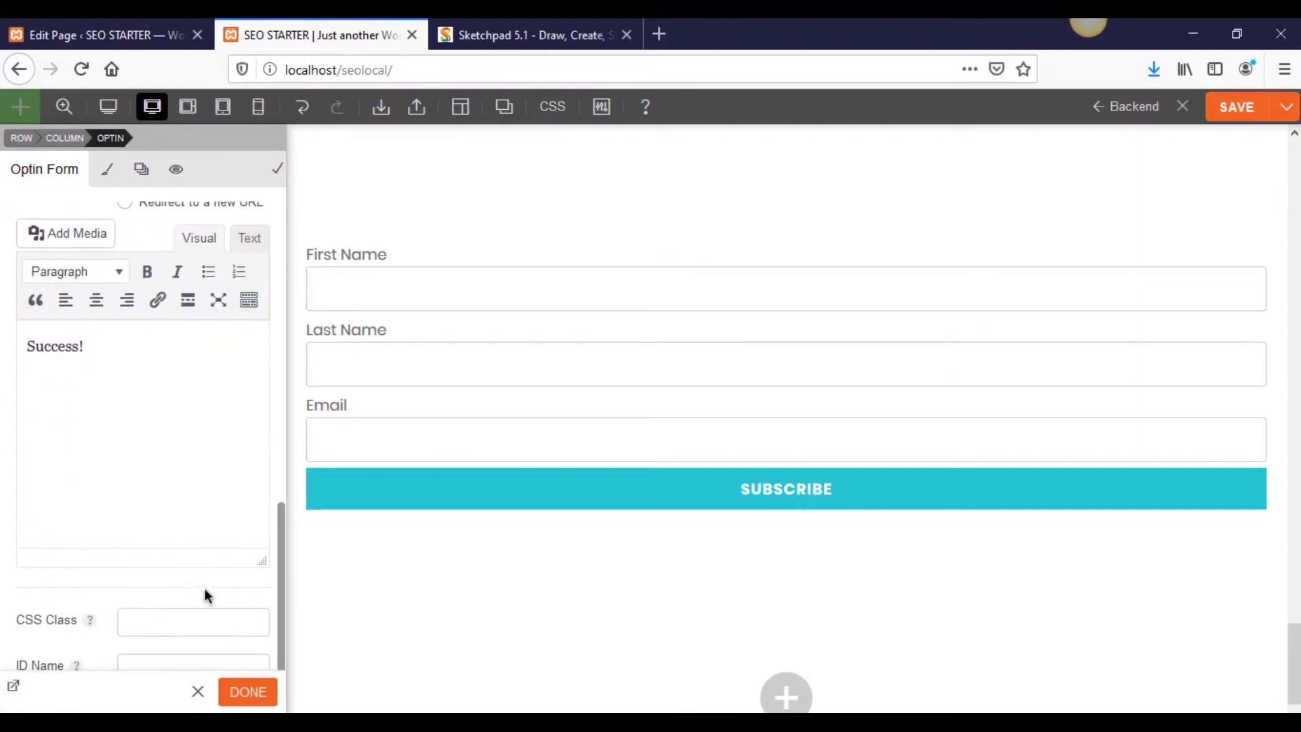
scroll(204, 594, up, 1)
click(175, 286)
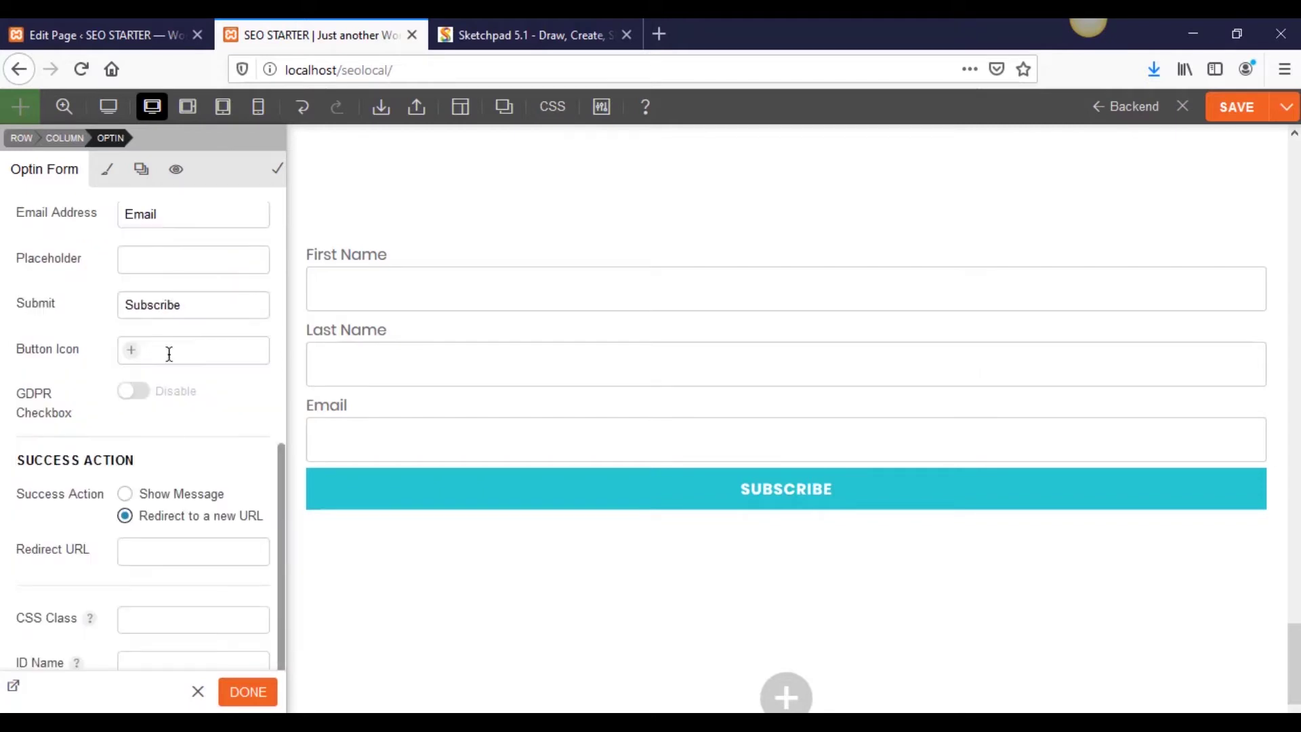
scroll(222, 613, up, 8)
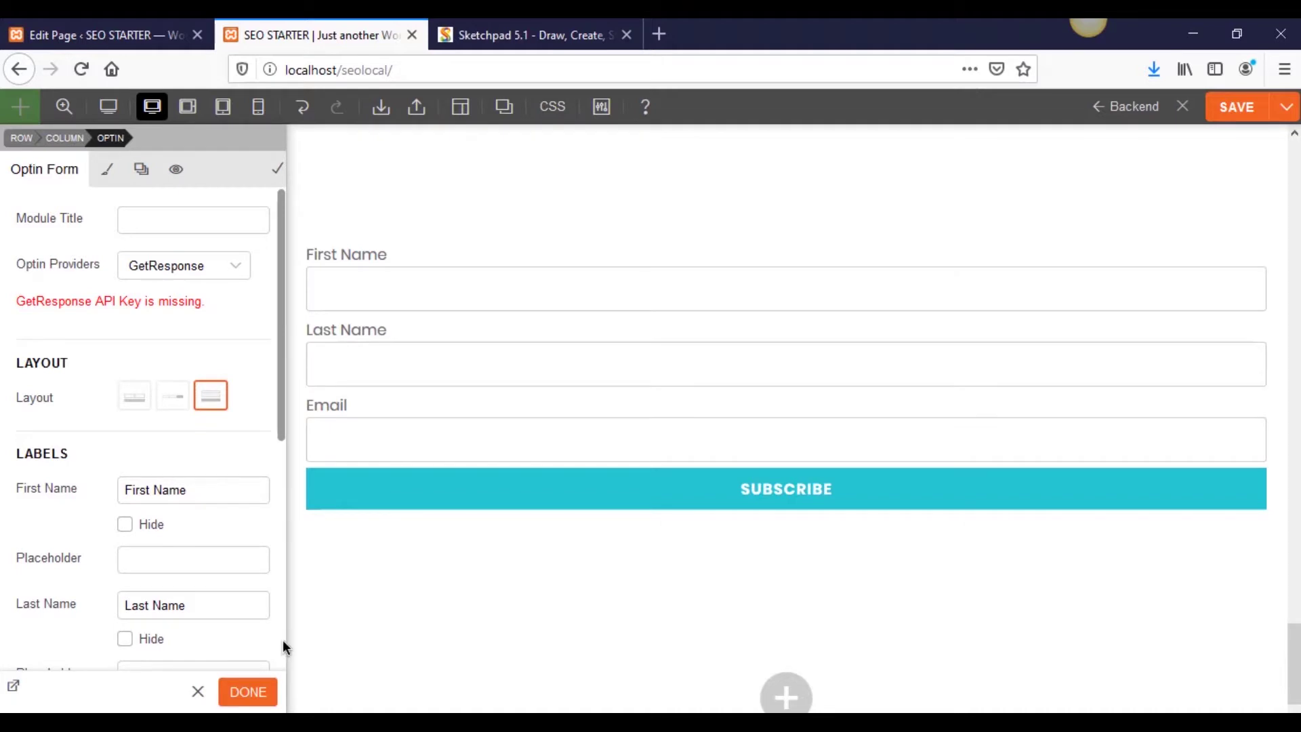
- Delete the Optin Form module from the row
mouse_move(984, 319)
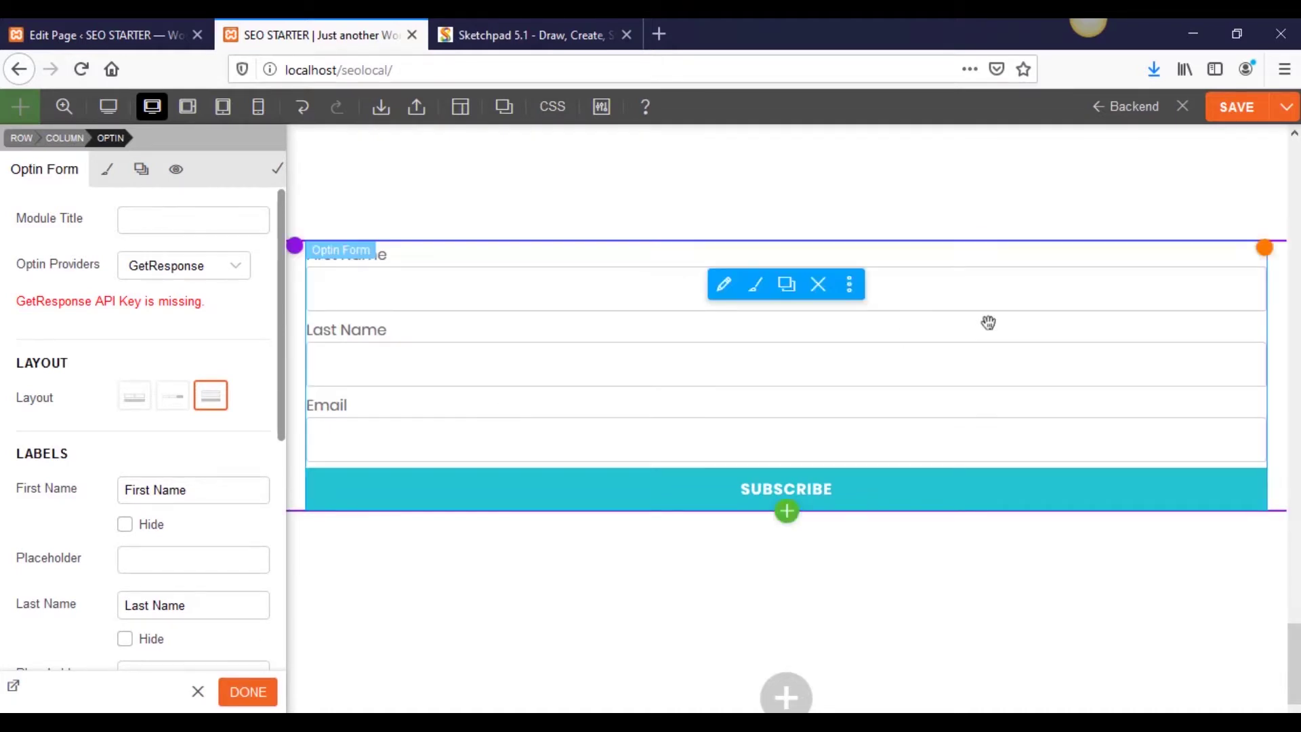
click(819, 286)
click(633, 357)
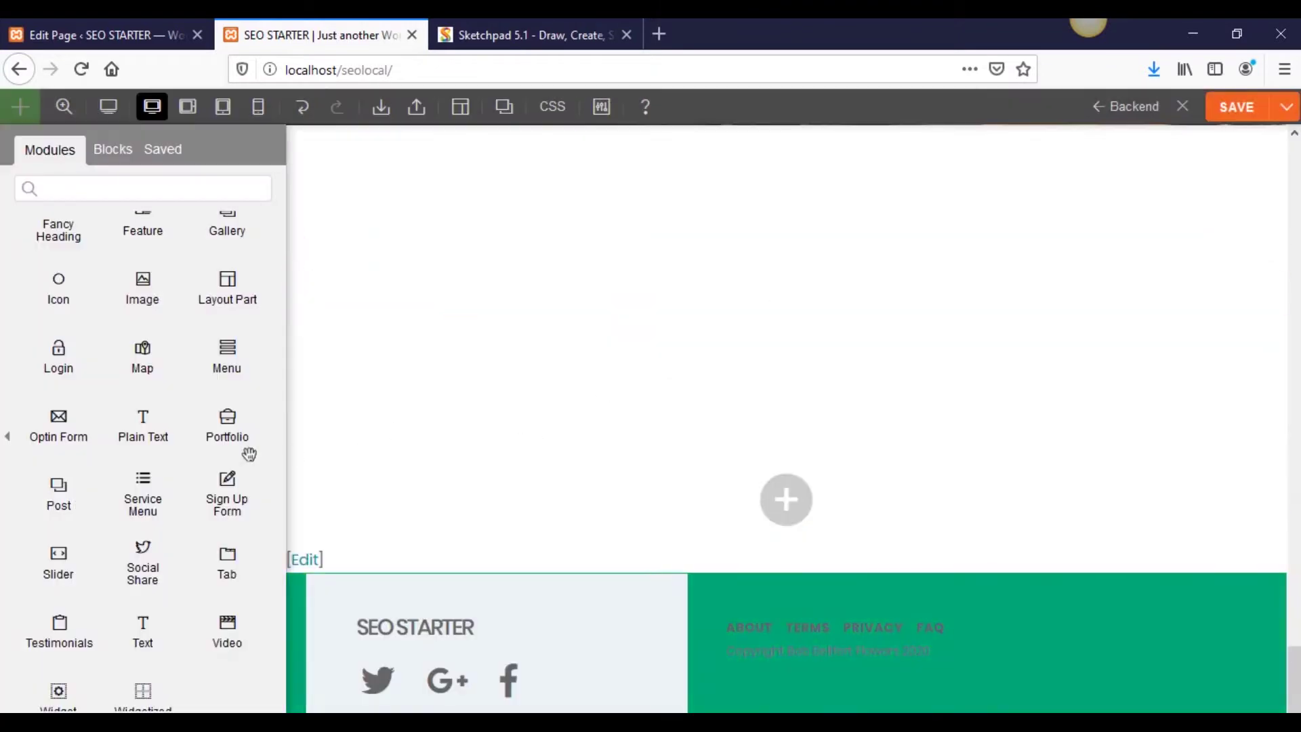
- Add a Plain Text module to the empty row above the footer and delete it again
scroll(180, 502, down, 1)
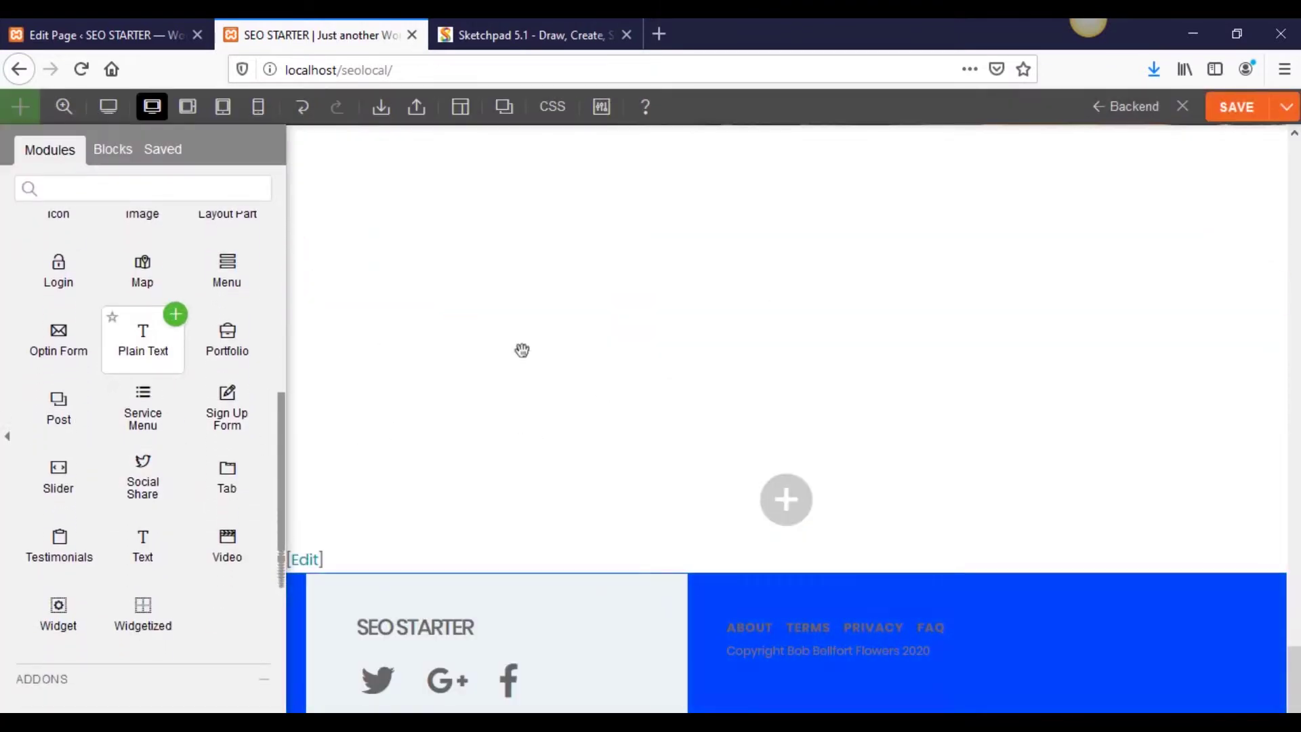
drag(522, 350, 630, 308)
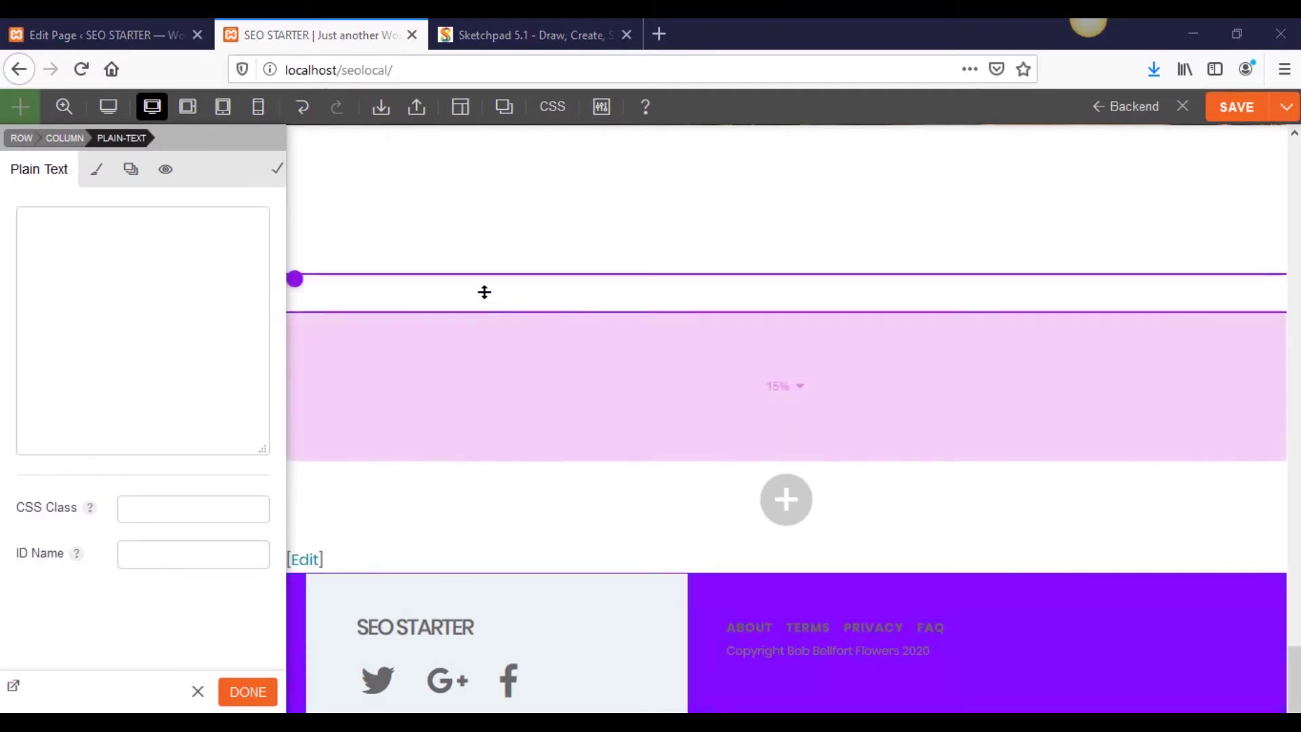
click(815, 265)
click(626, 361)
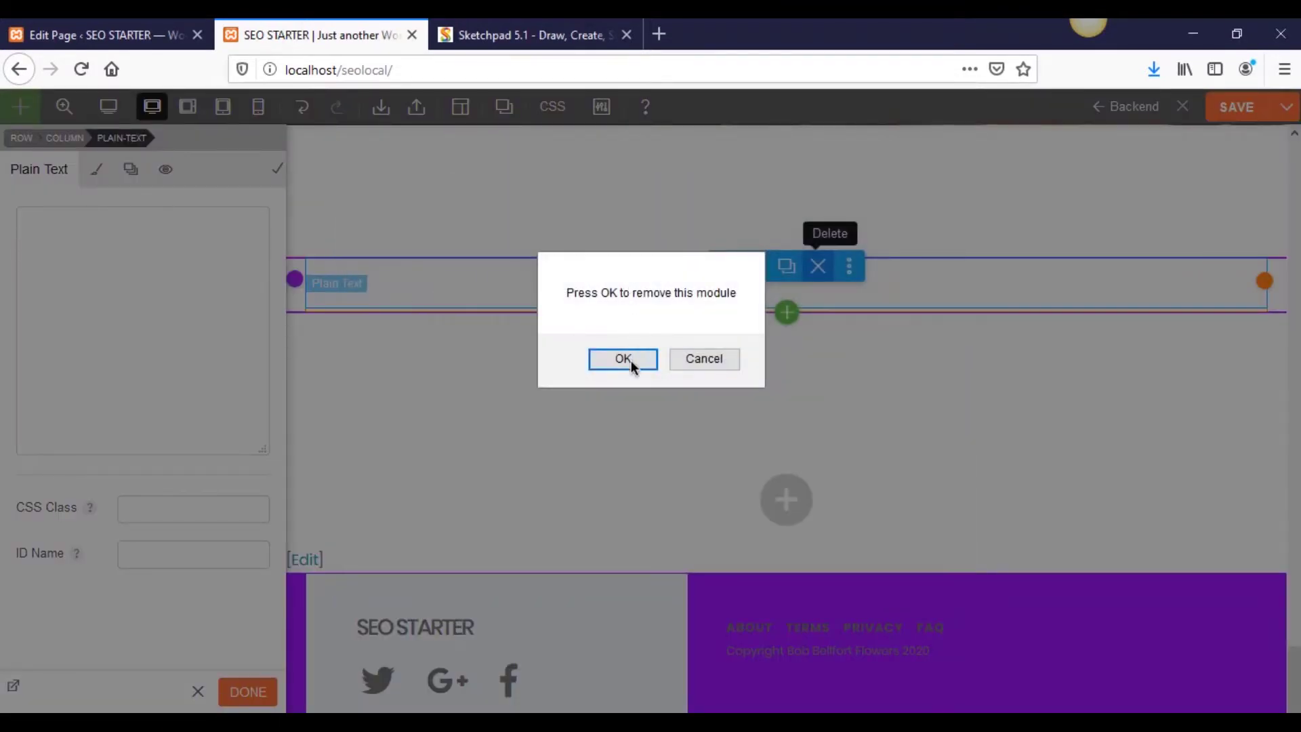
click(623, 359)
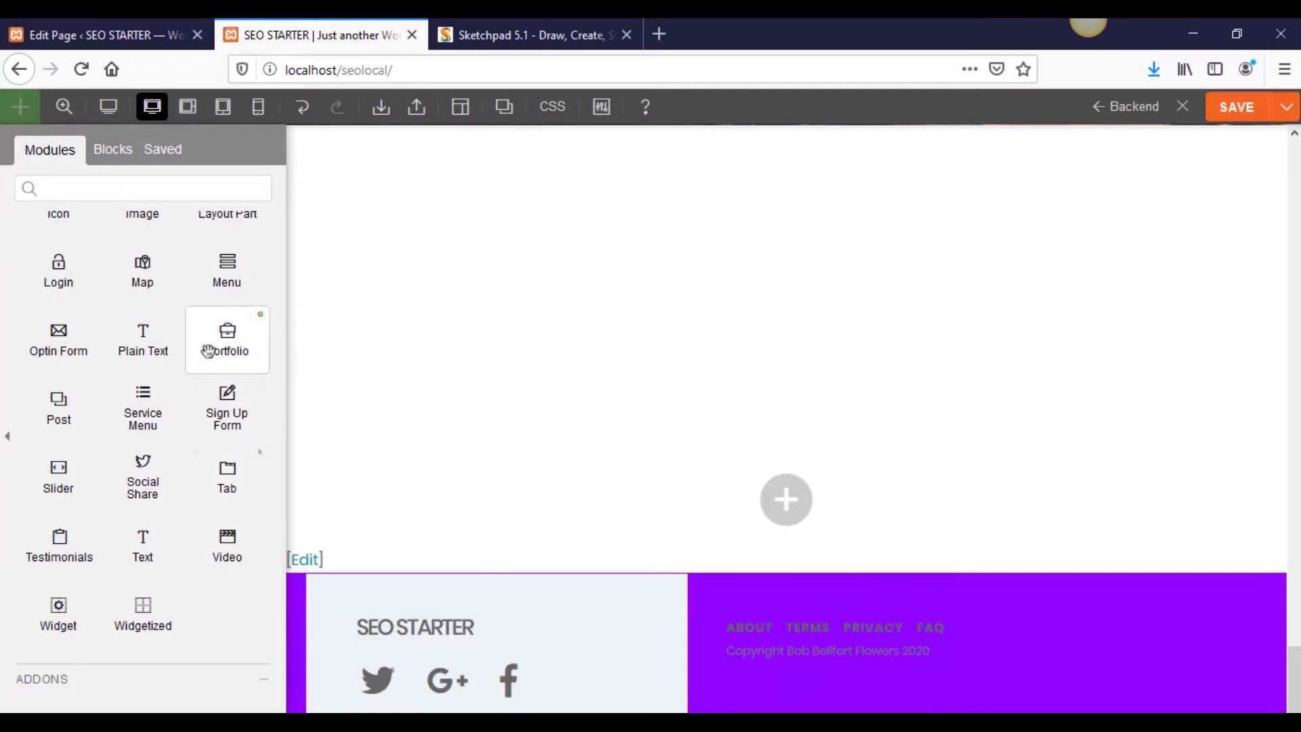
- Add a Portfolio module to the empty row above the footer and switch its layout to Grid 2
drag(345, 340, 595, 364)
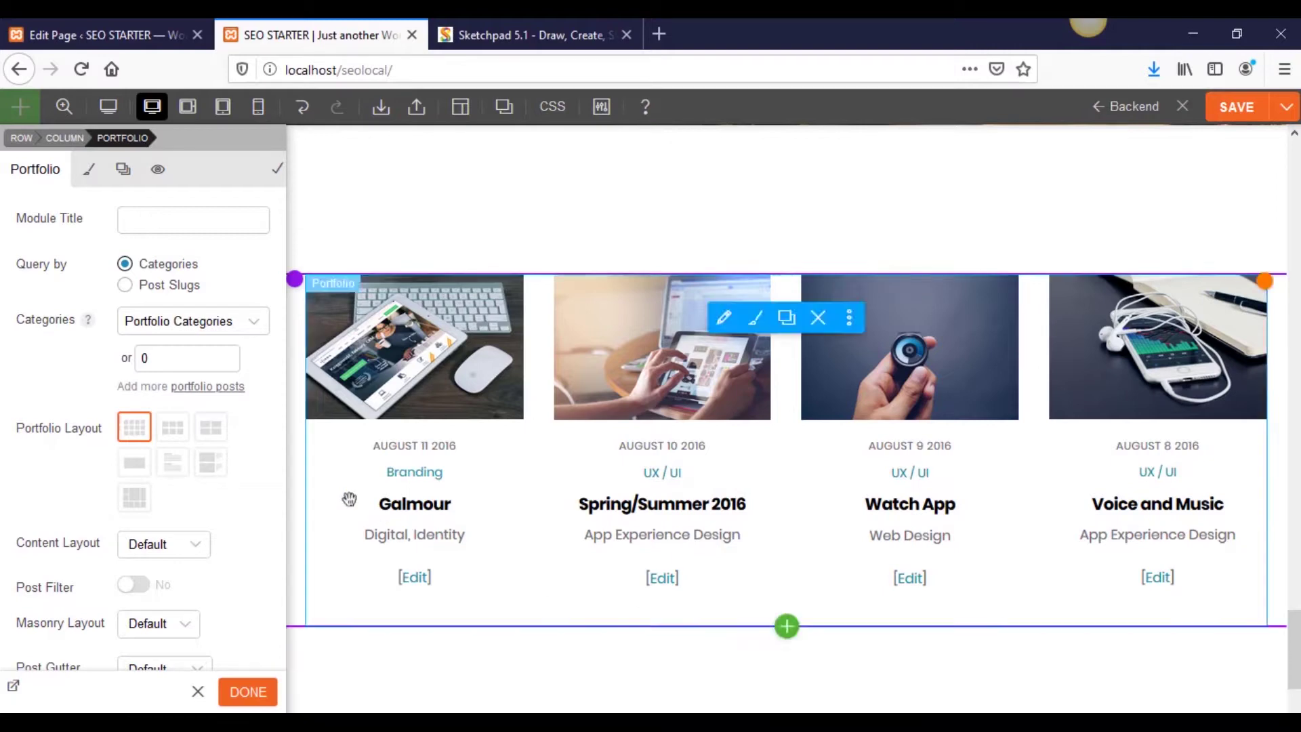
click(133, 499)
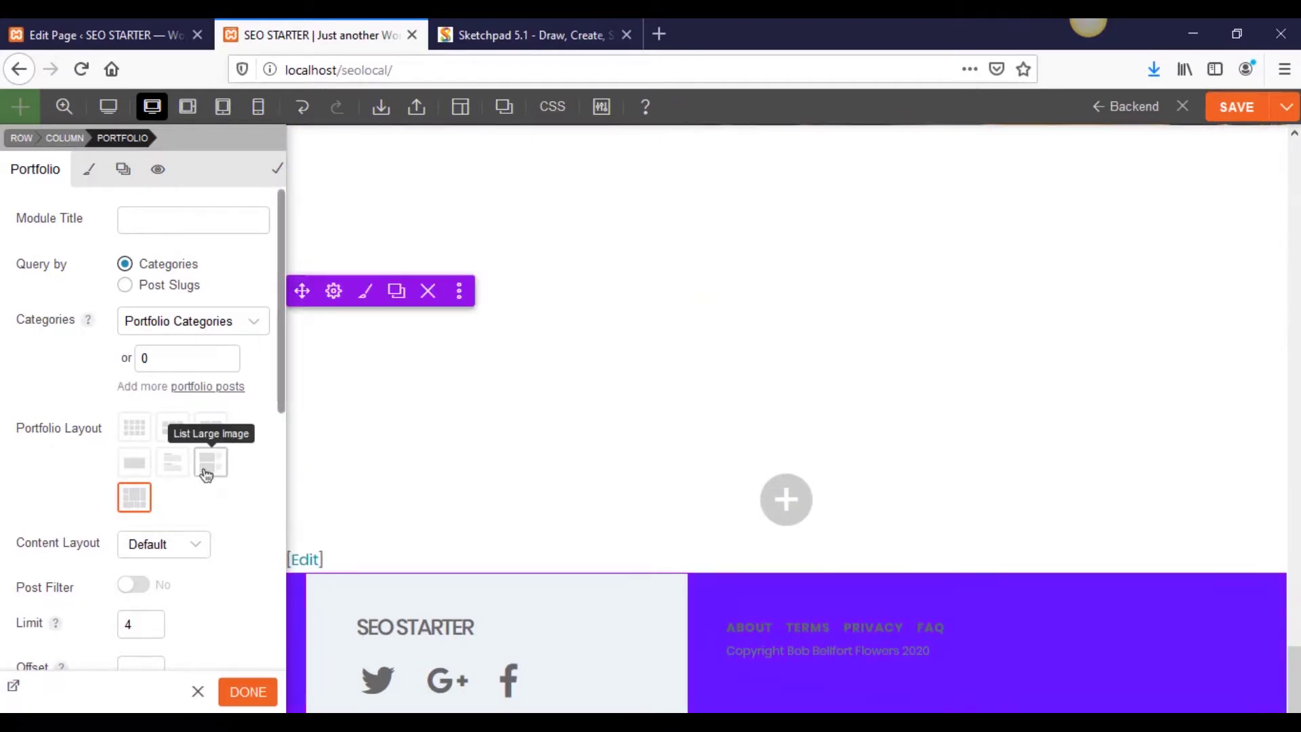
click(207, 468)
click(224, 430)
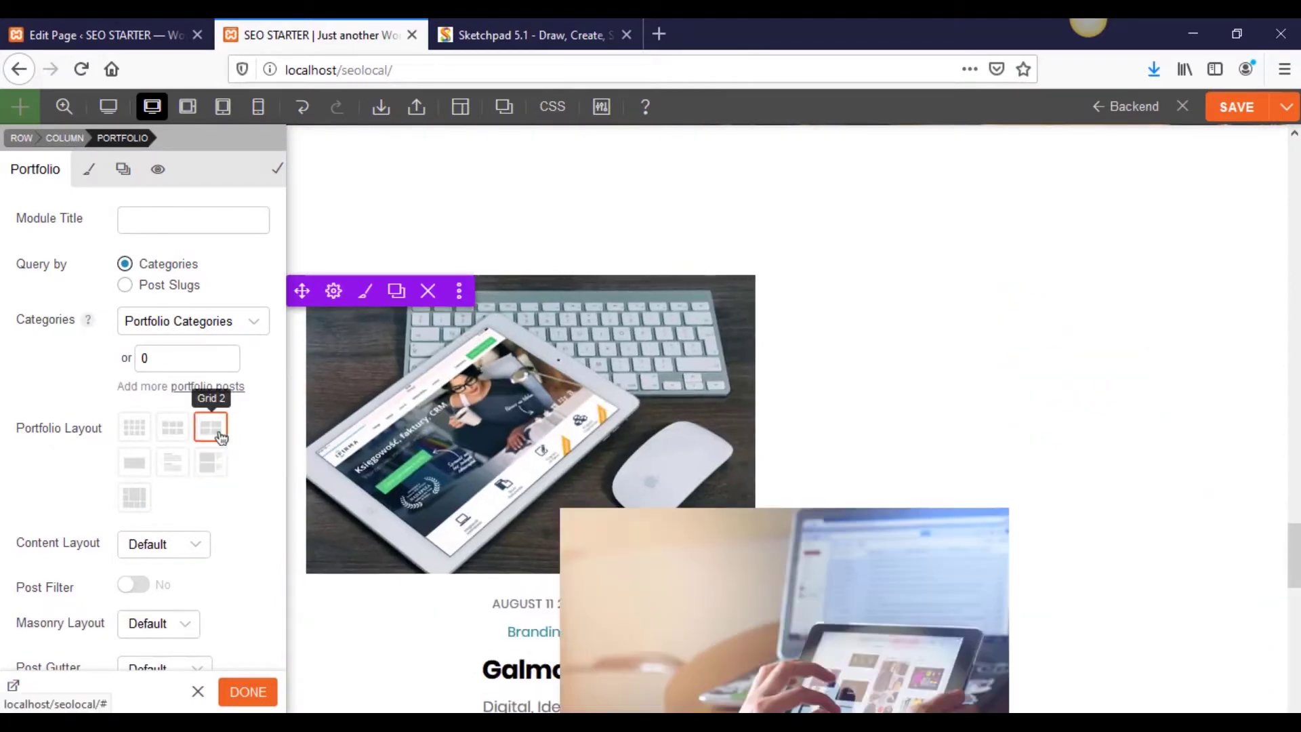
- Look over the two-column portfolio and its options, and return the portfolio layout to the four-column grid
scroll(224, 433, down, 5)
scroll(750, 498, down, 8)
scroll(750, 498, up, 3)
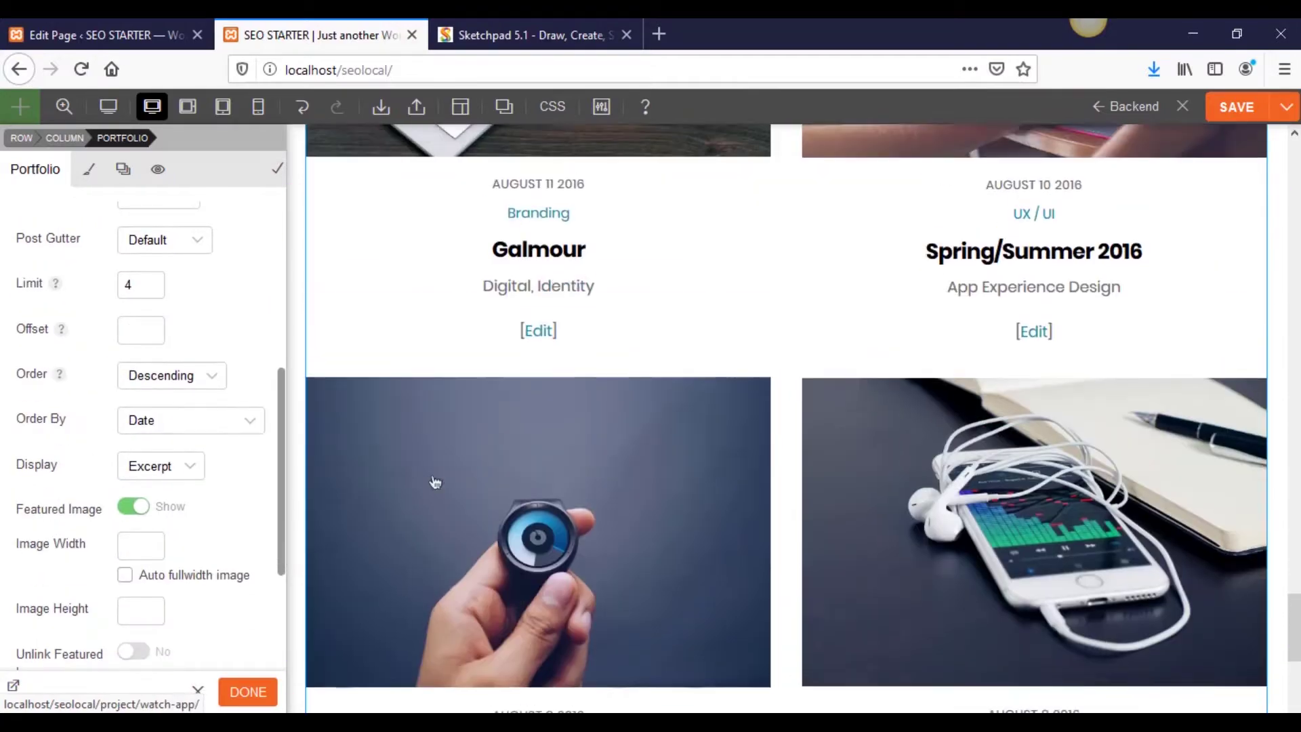
scroll(224, 535, up, 5)
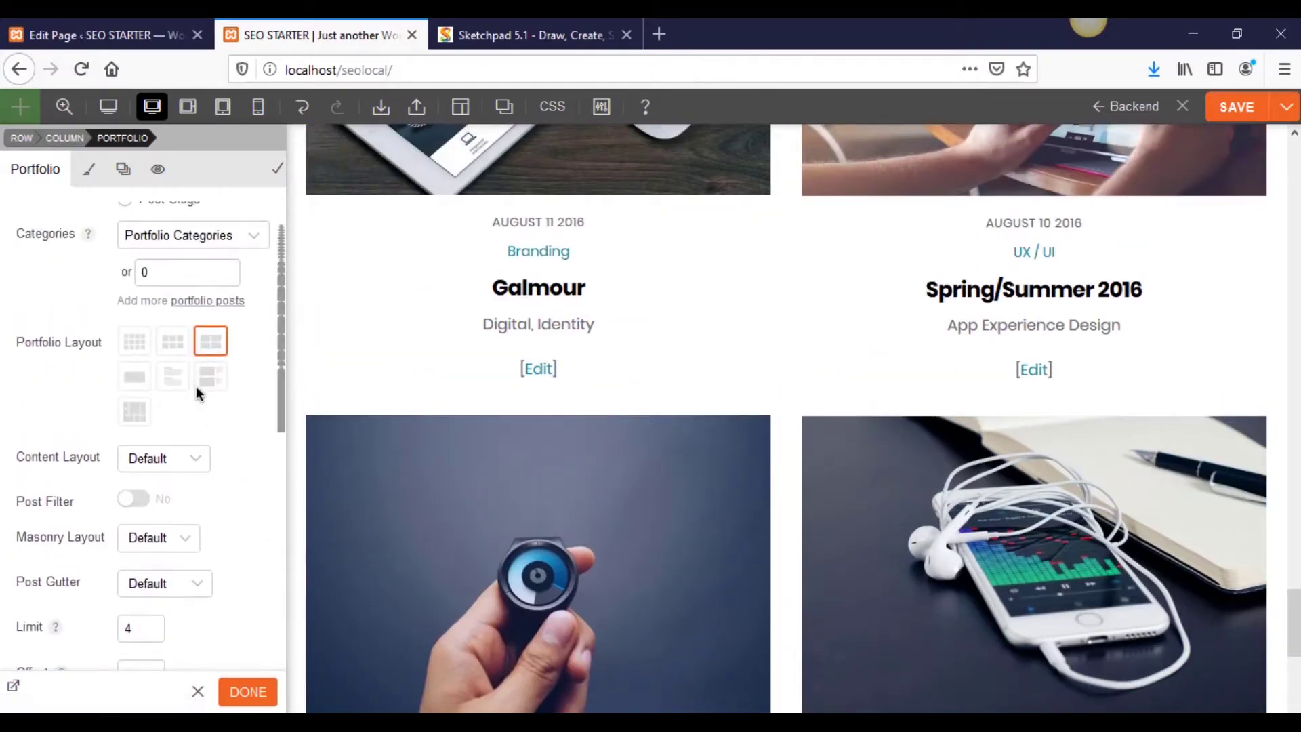
click(172, 340)
click(135, 342)
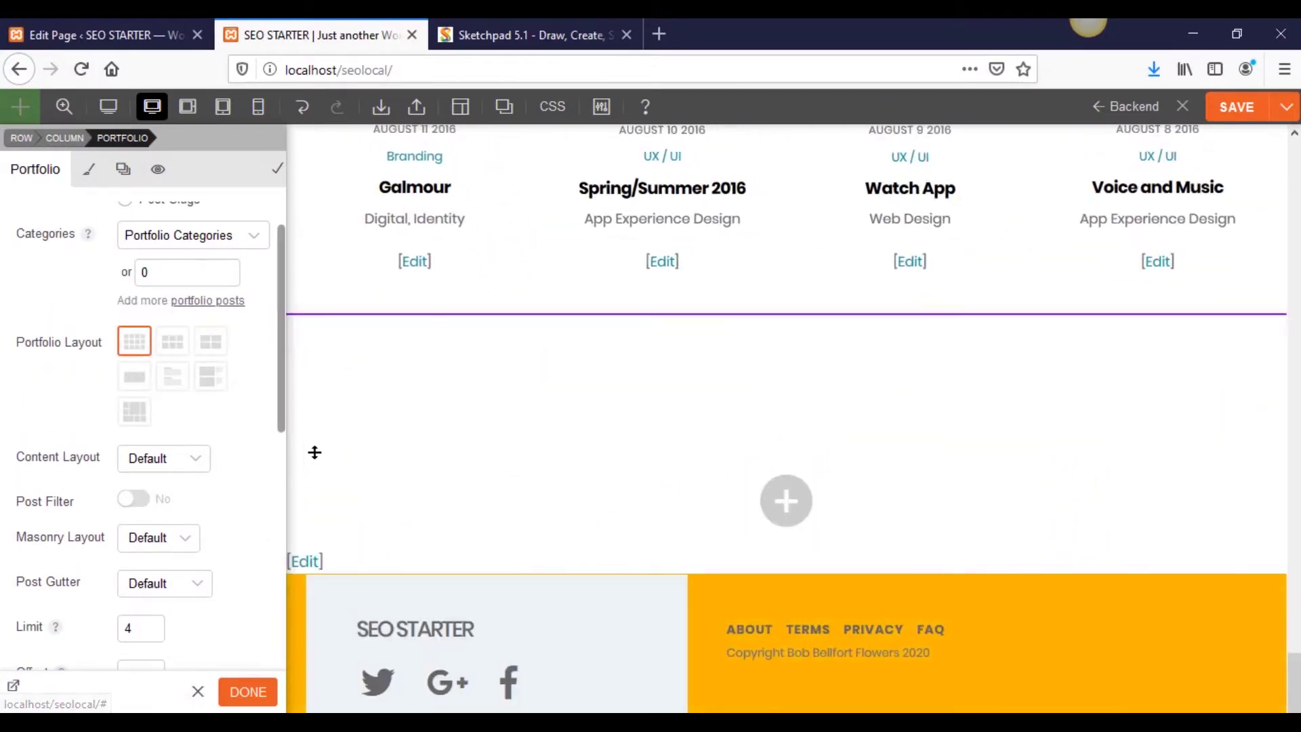
scroll(228, 471, up, 2)
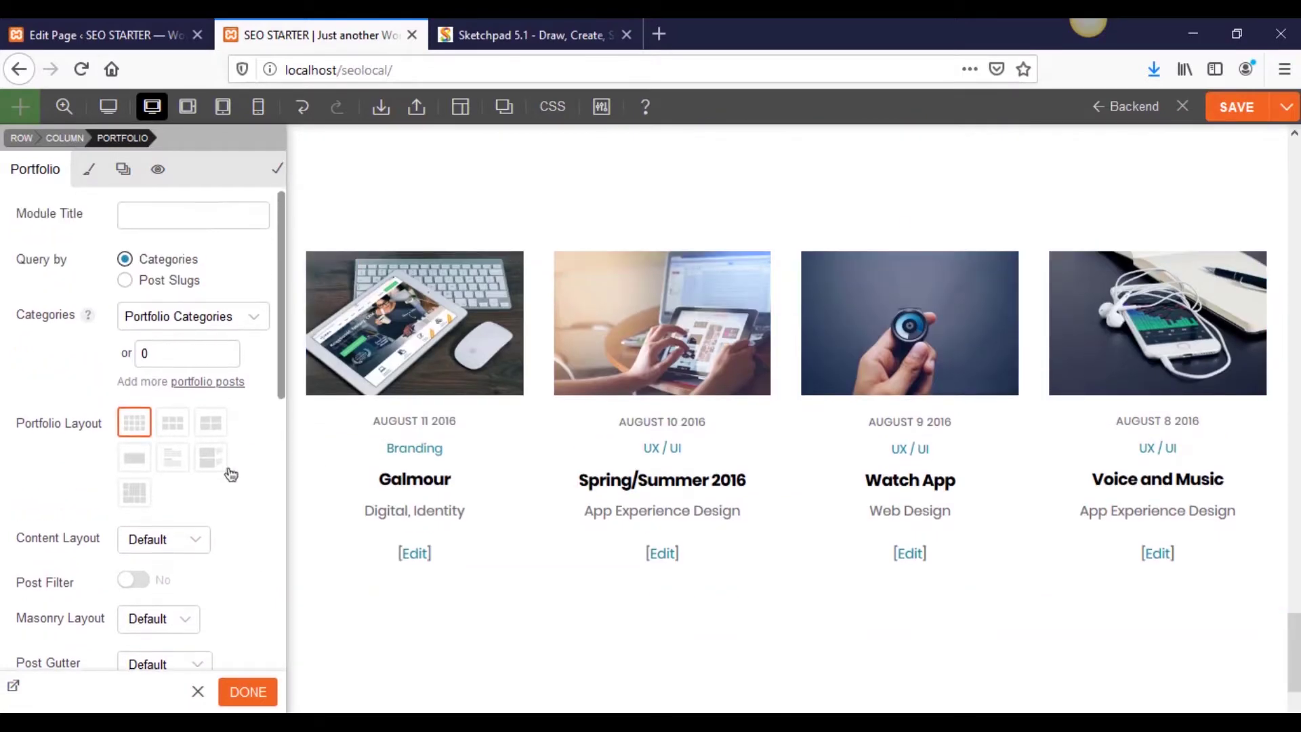
- Check the portfolio's category choices and the Post Slugs query option, and return the query to Categories
click(206, 326)
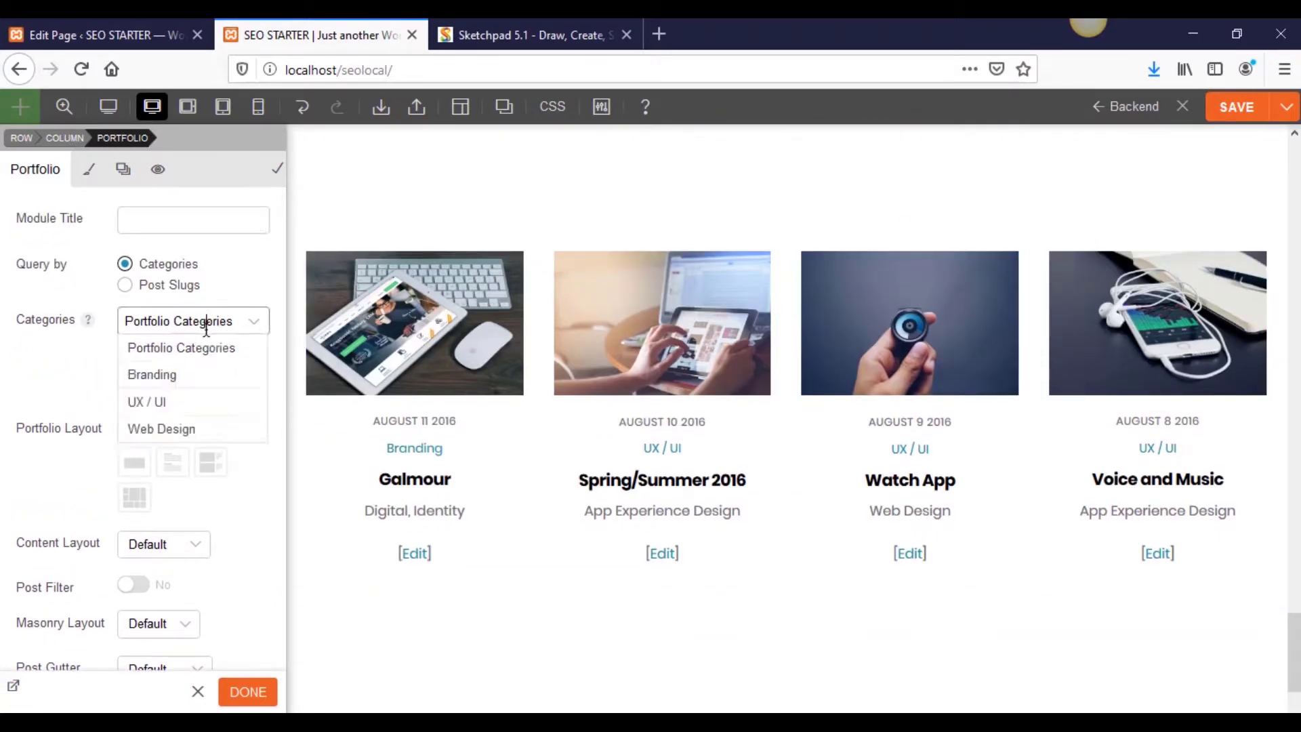
click(75, 376)
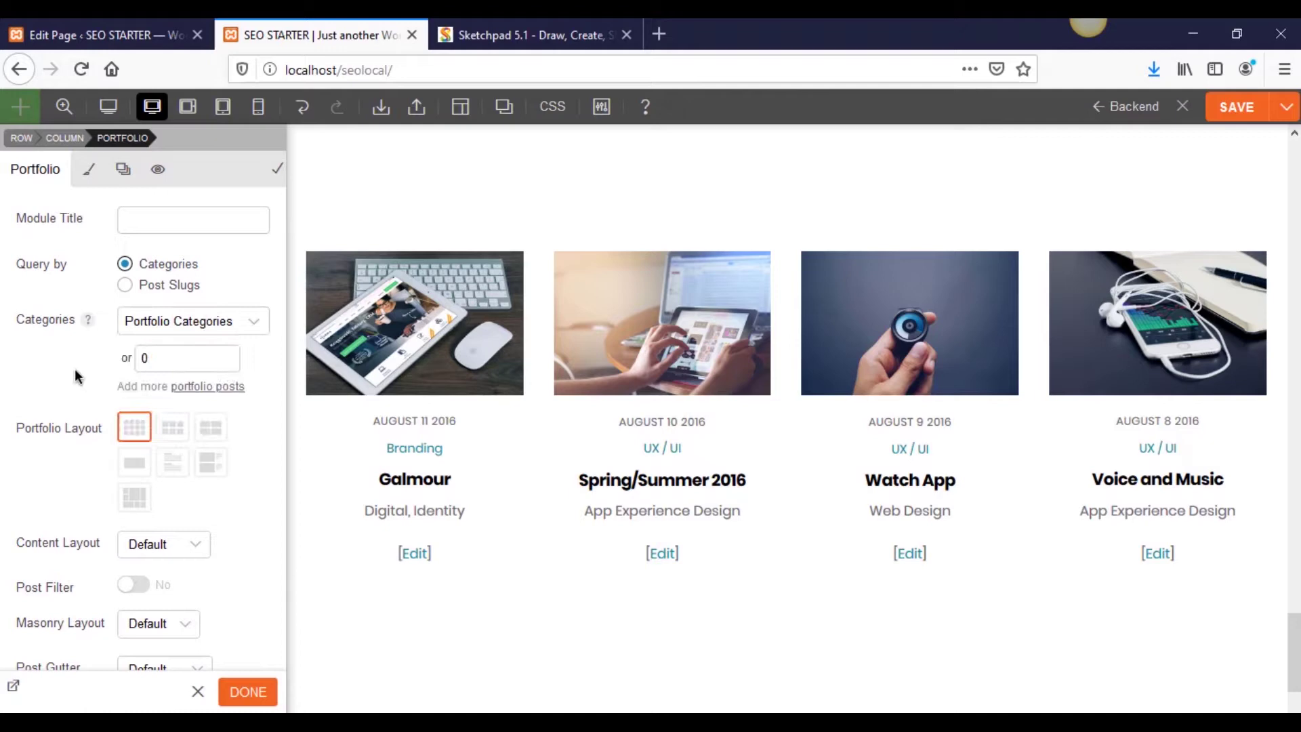
click(163, 329)
click(40, 360)
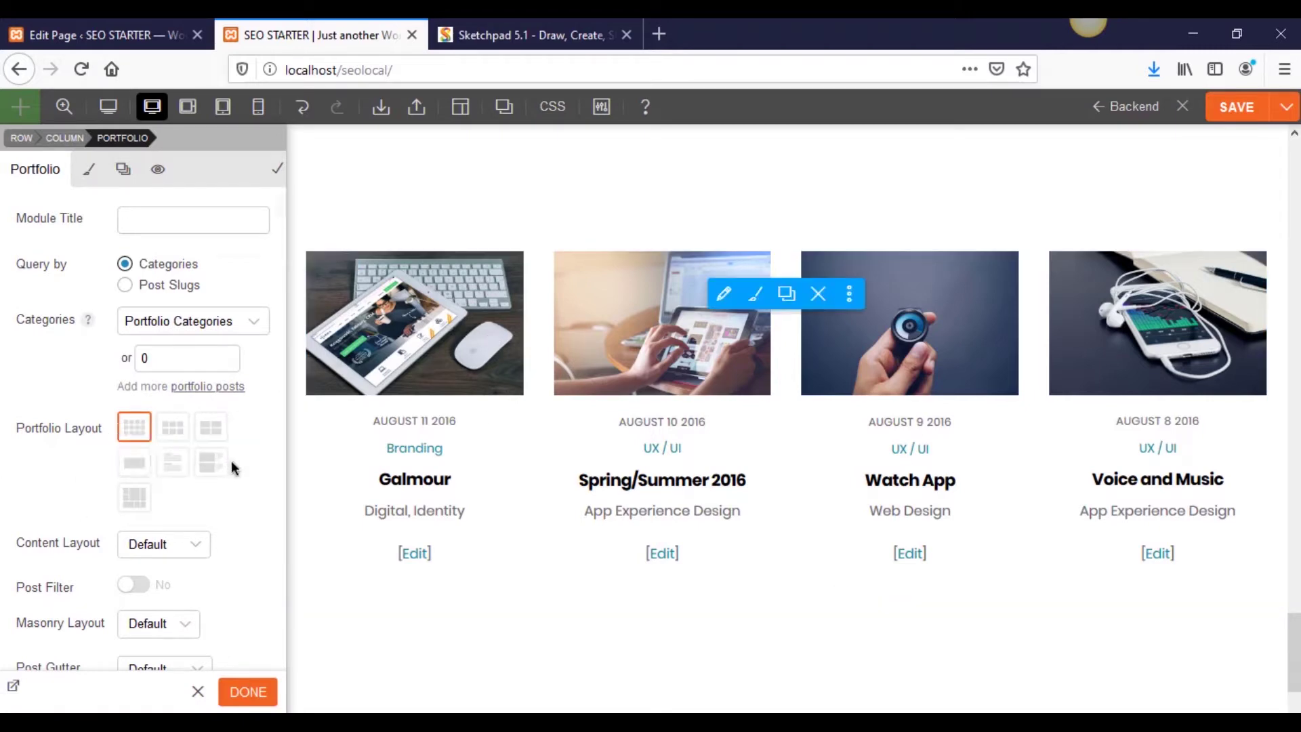
click(125, 285)
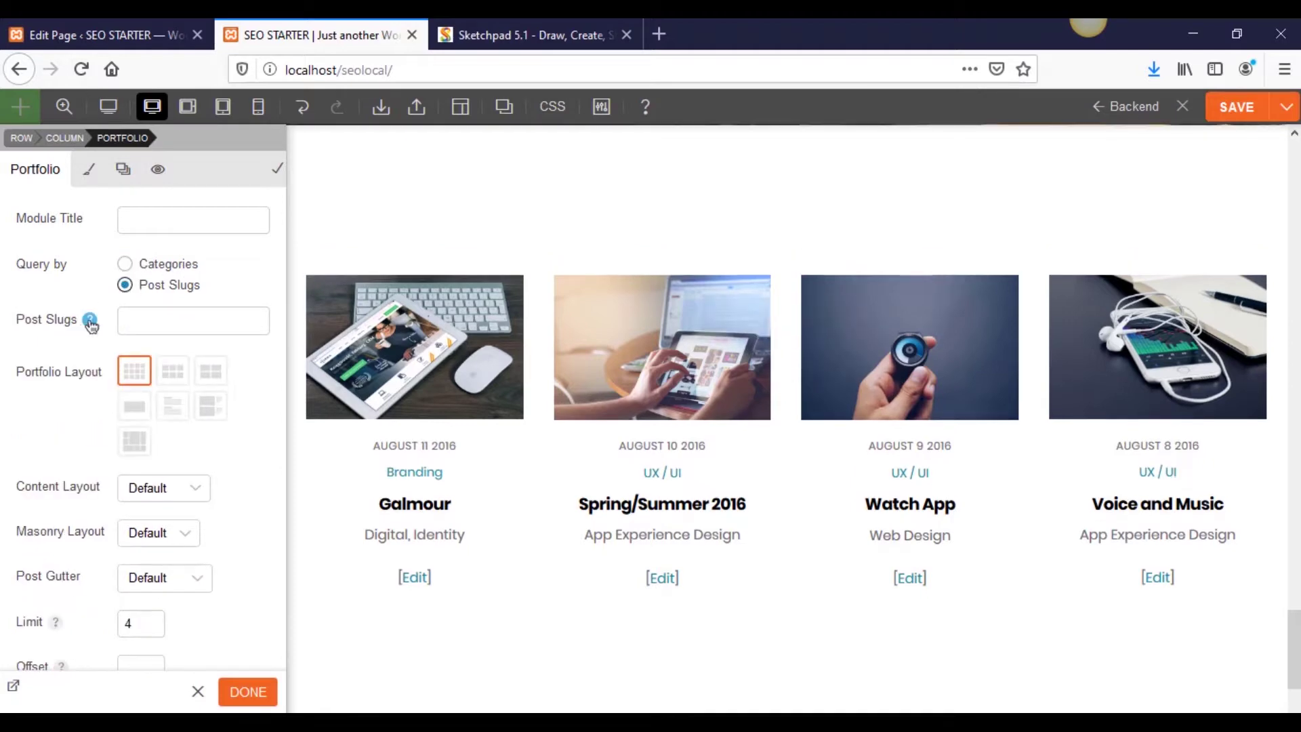
click(124, 264)
scroll(234, 514, down, 3)
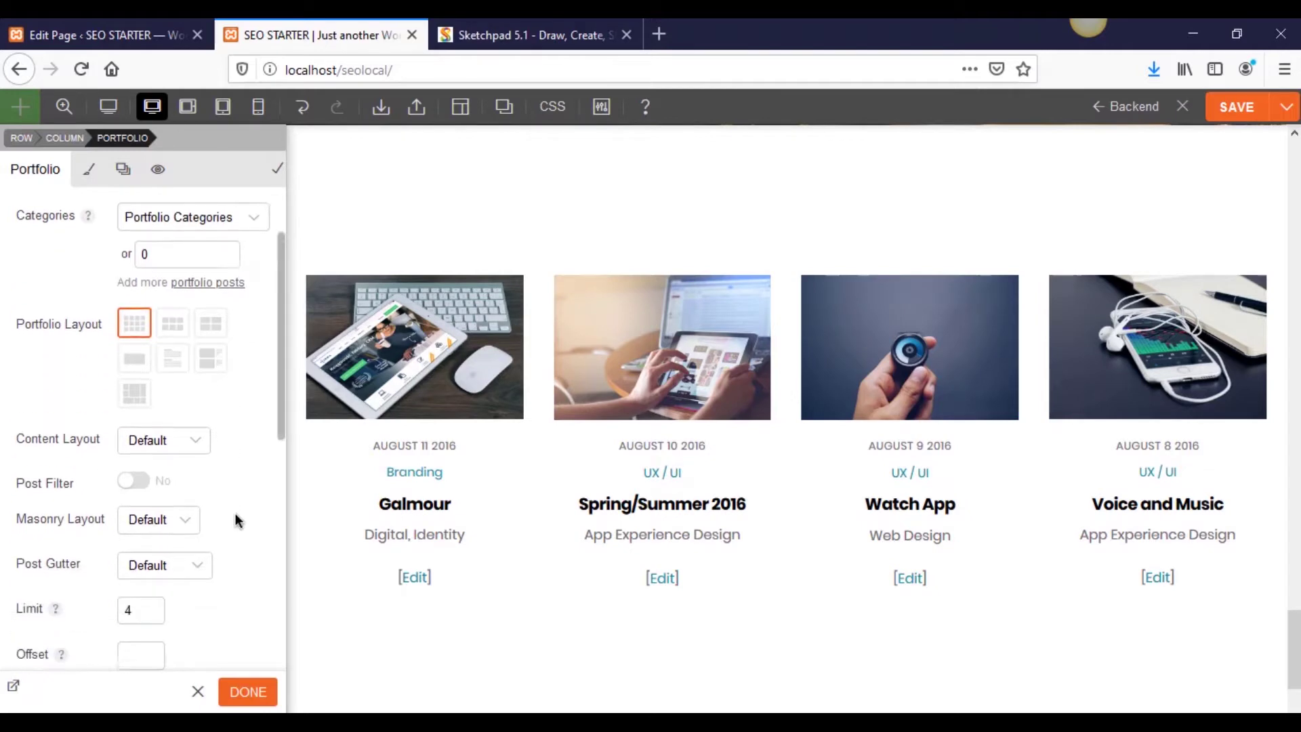
- Try the Stacking content layout on the portfolio, switch it to Overlay, and look over the result on the page
click(191, 372)
click(191, 419)
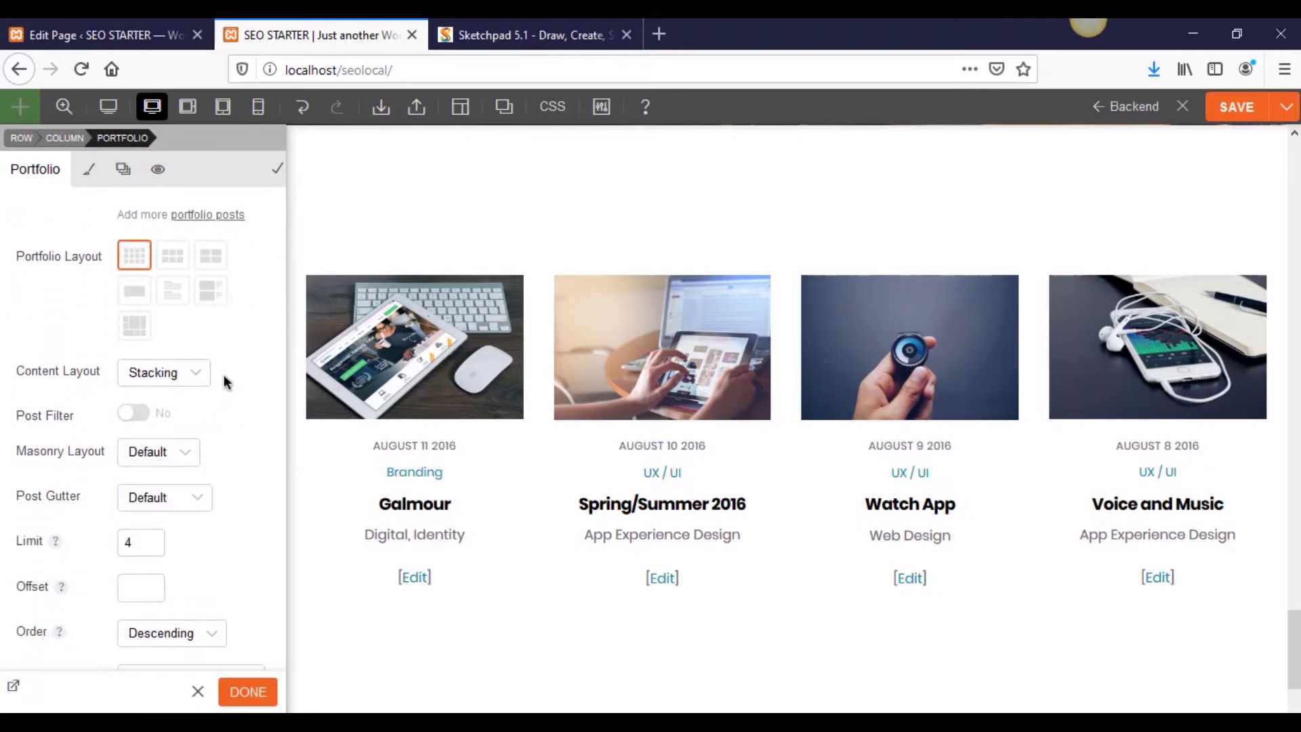
click(196, 373)
click(176, 444)
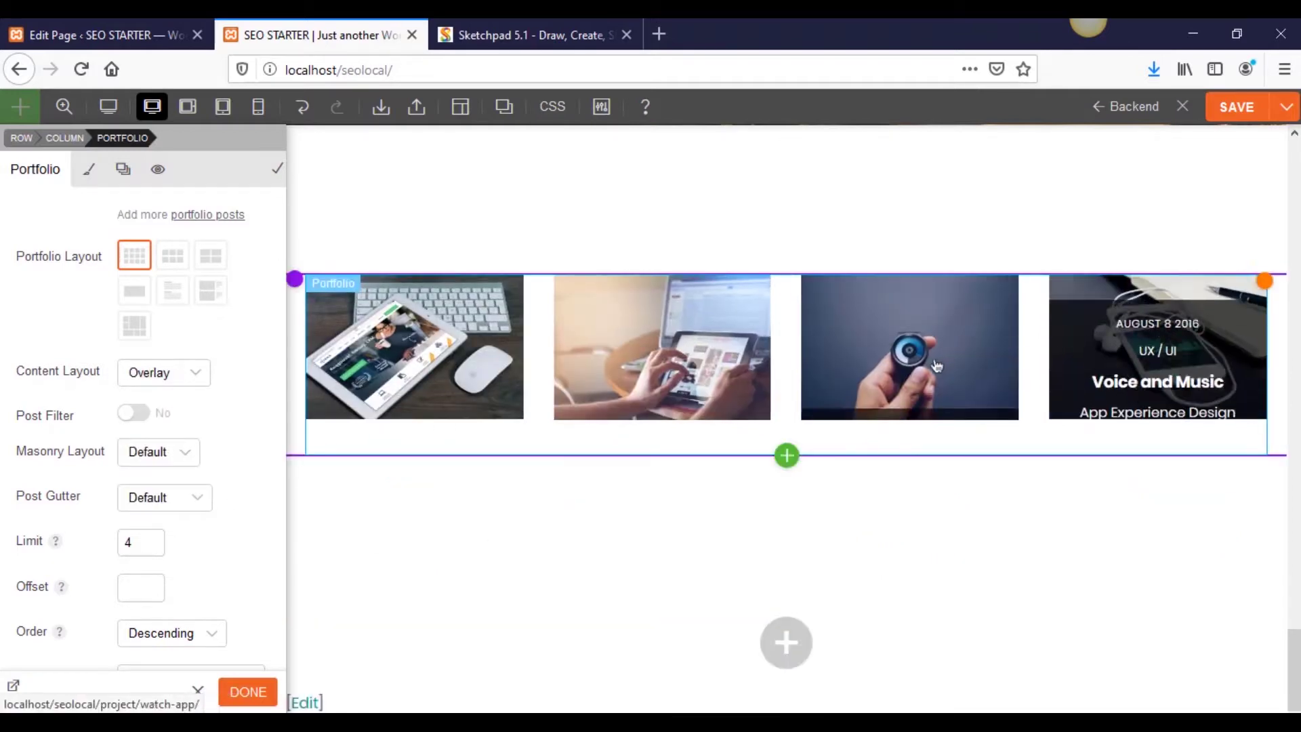
scroll(460, 473, up, 3)
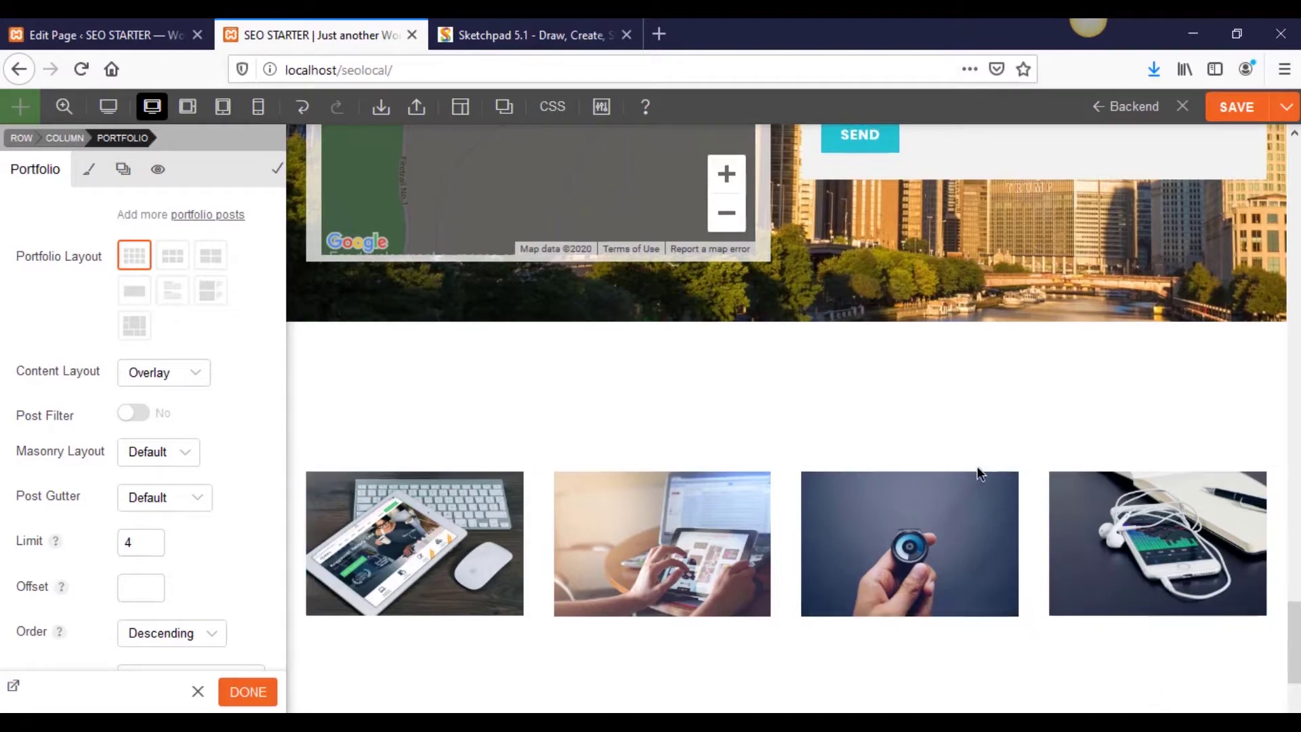
scroll(980, 473, up, 10)
scroll(894, 527, down, 12)
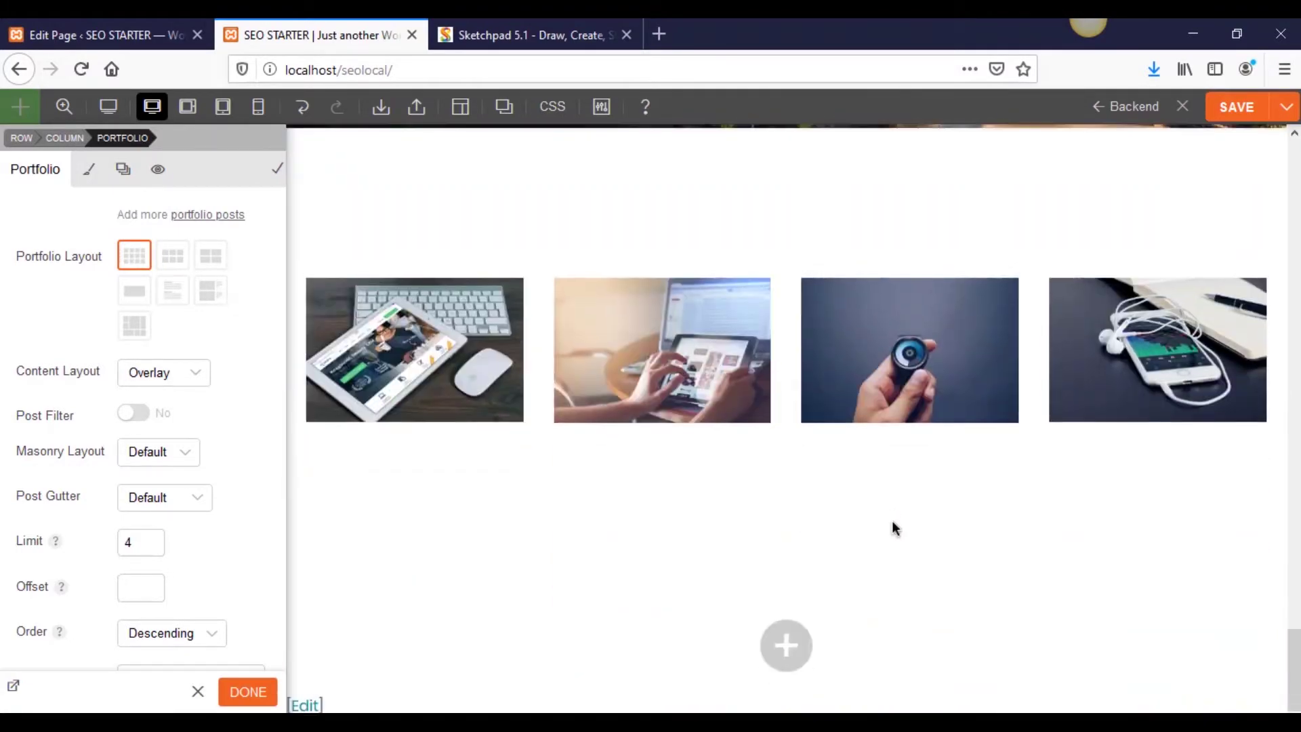
scroll(891, 527, up, 3)
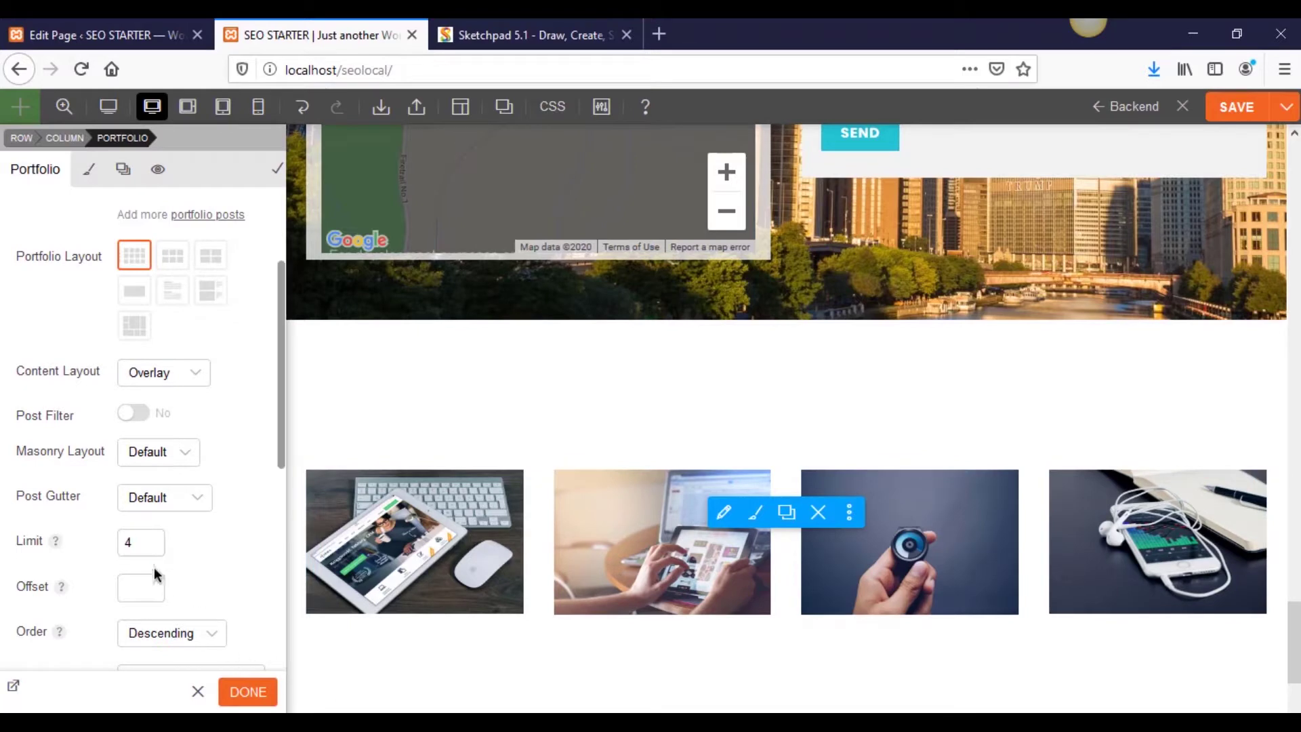
- Check the portfolio's Masonry Layout choices and review its remaining display options
scroll(226, 482, down, 1)
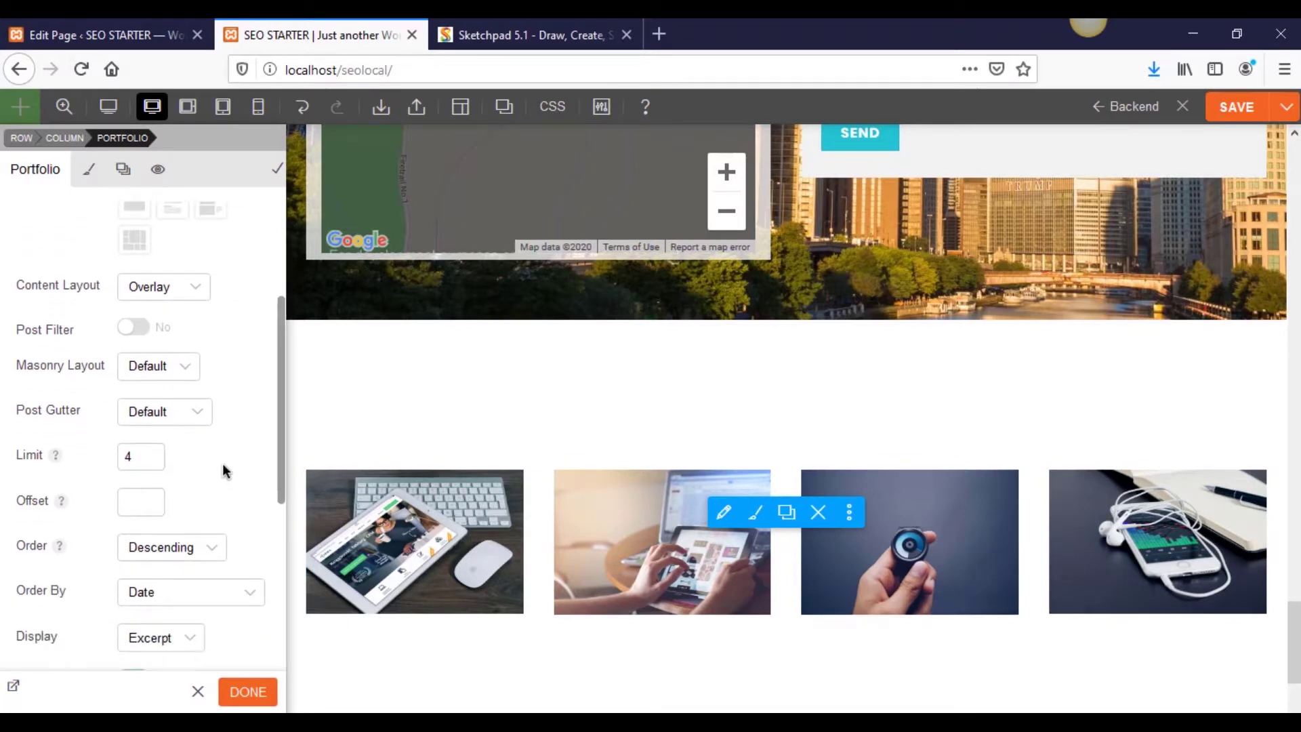
click(189, 374)
click(192, 370)
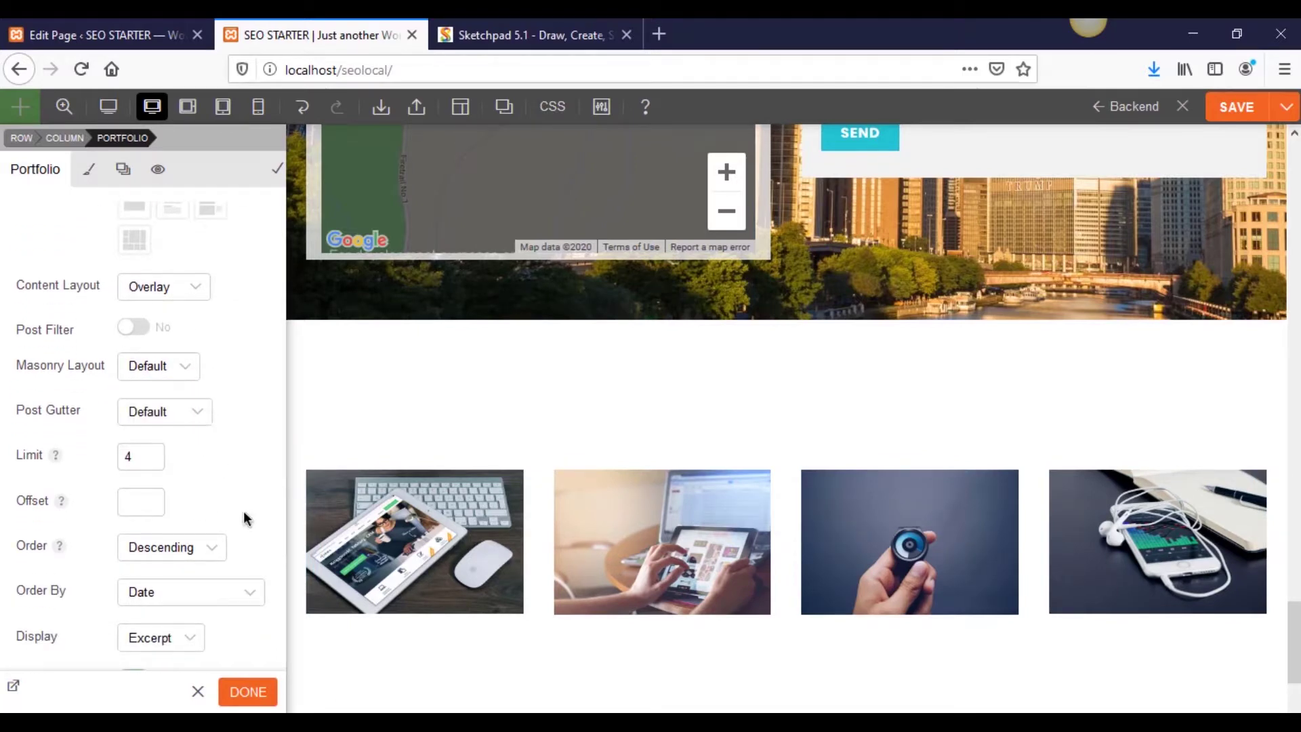
scroll(246, 519, down, 4)
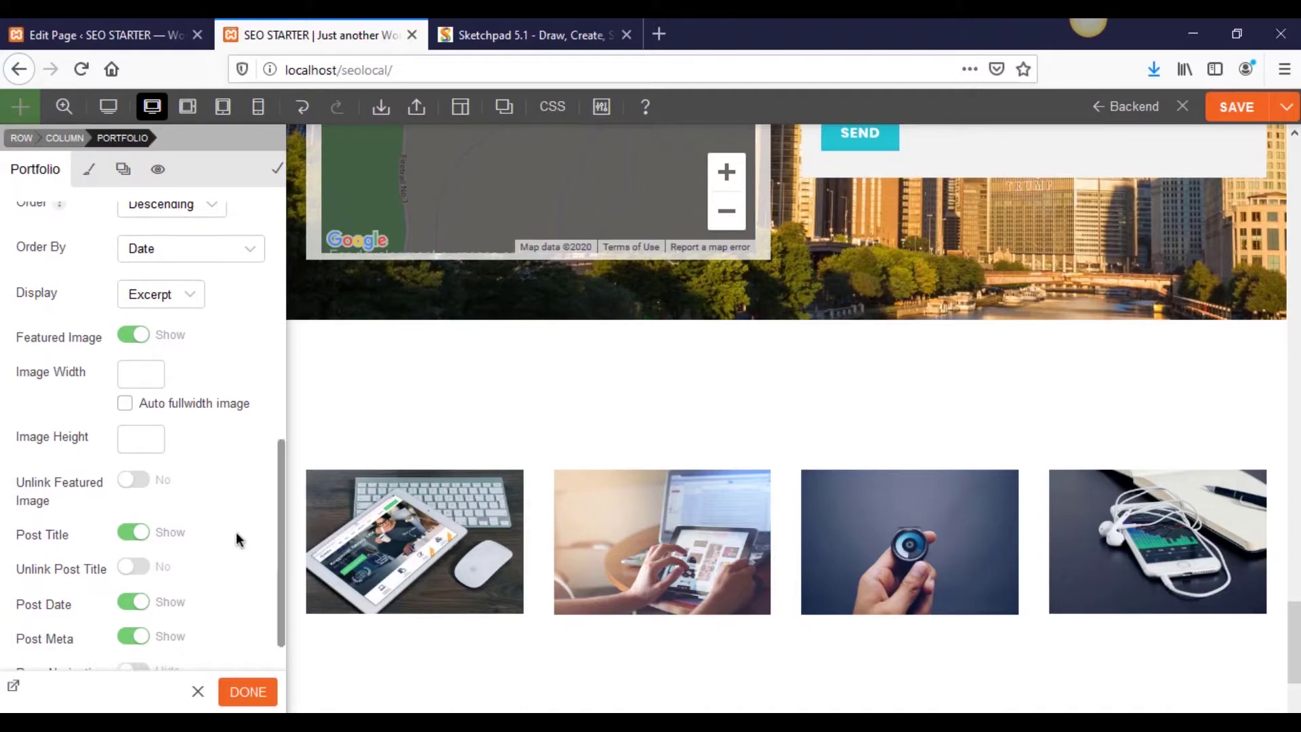
scroll(236, 539, up, 7)
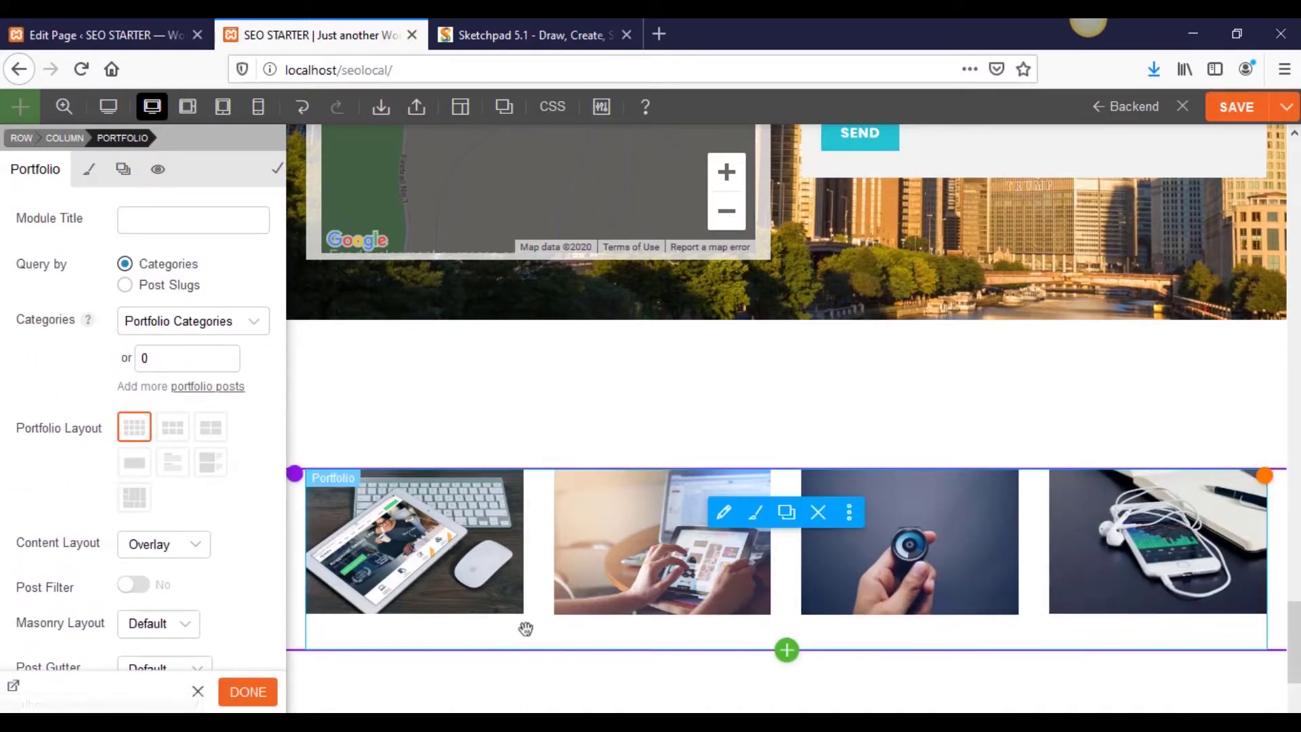
- Delete the Portfolio module and add a Post module to the empty row above the footer
click(813, 500)
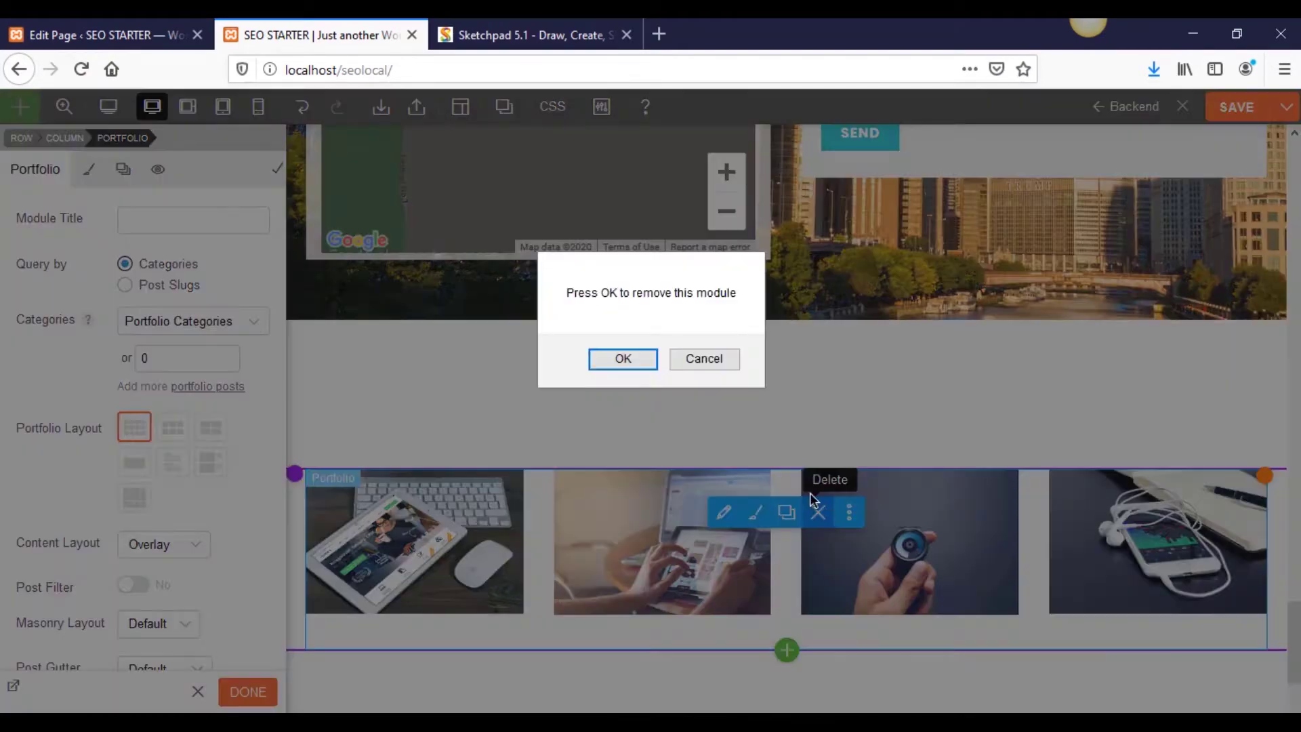
click(622, 359)
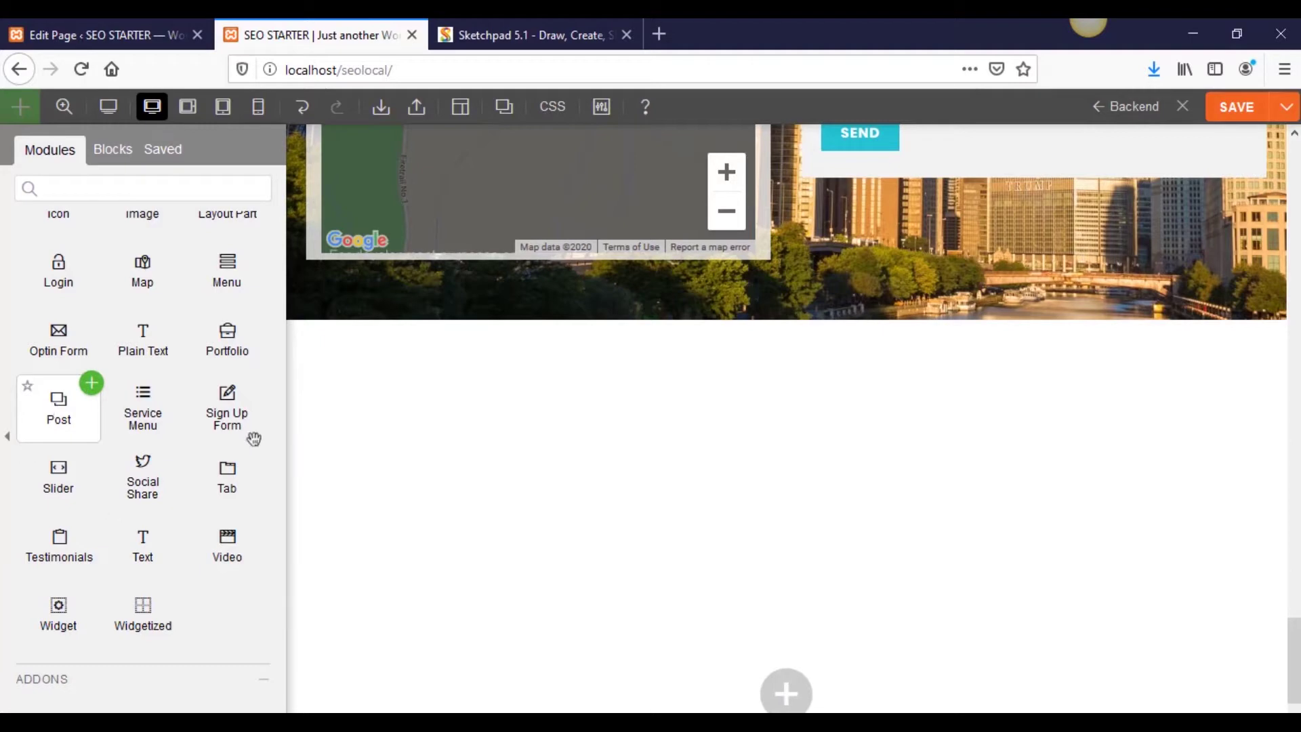
drag(253, 439, 599, 507)
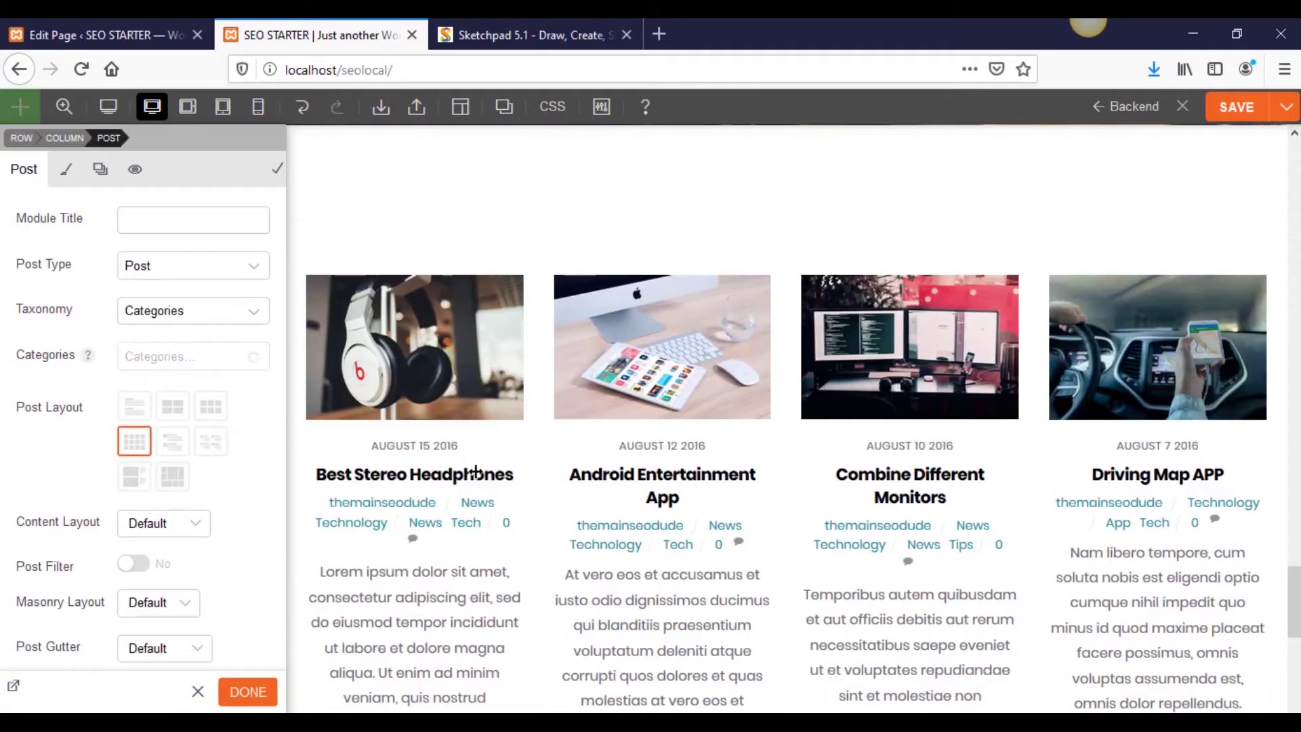
- Look over the four-column posts on the page and review the Post module's settings from query to page navigation
scroll(1016, 556, down, 5)
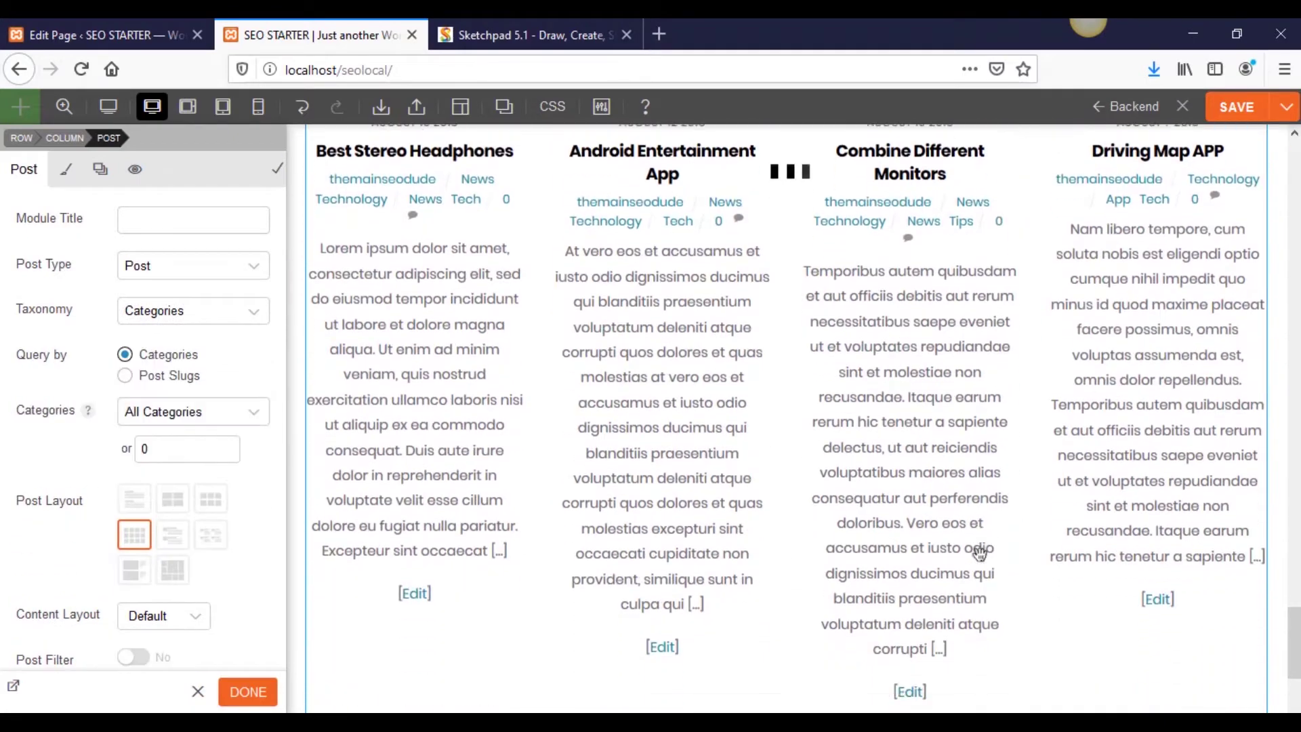
scroll(968, 546, up, 3)
scroll(679, 524, down, 5)
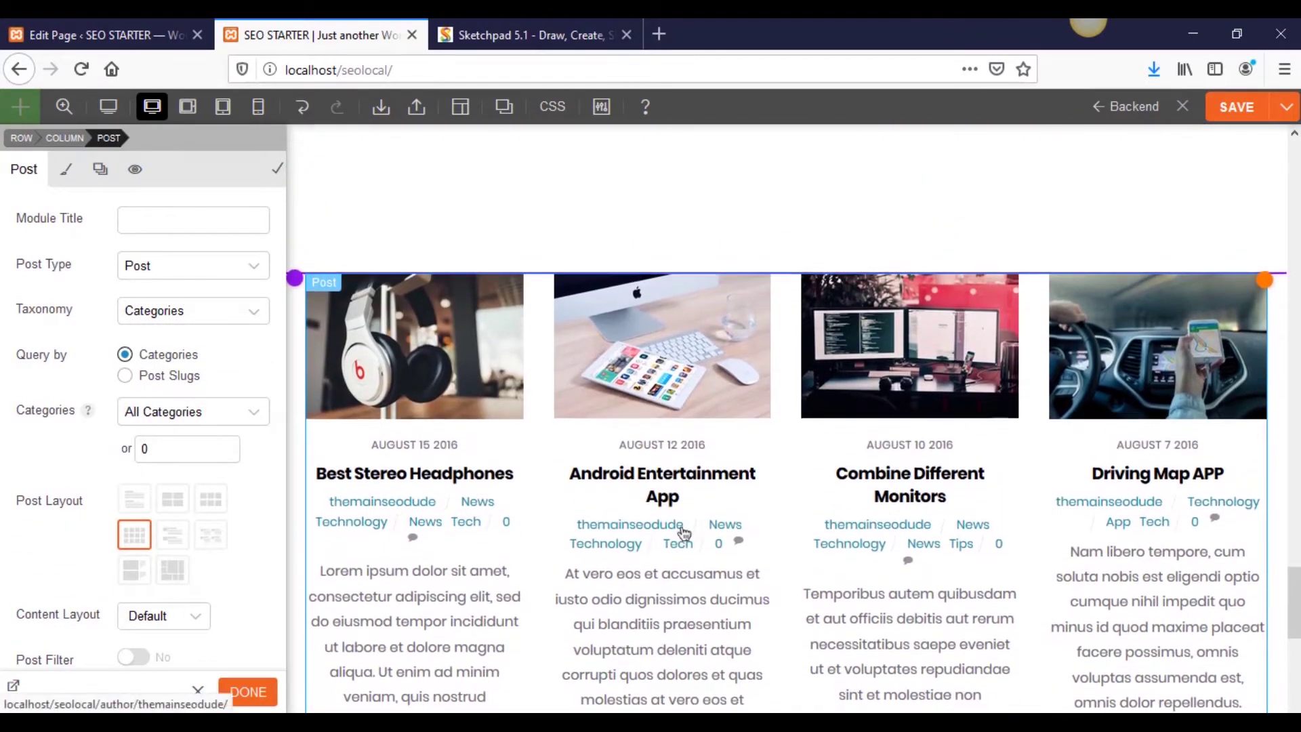
scroll(610, 523, up, 3)
scroll(612, 527, up, 2)
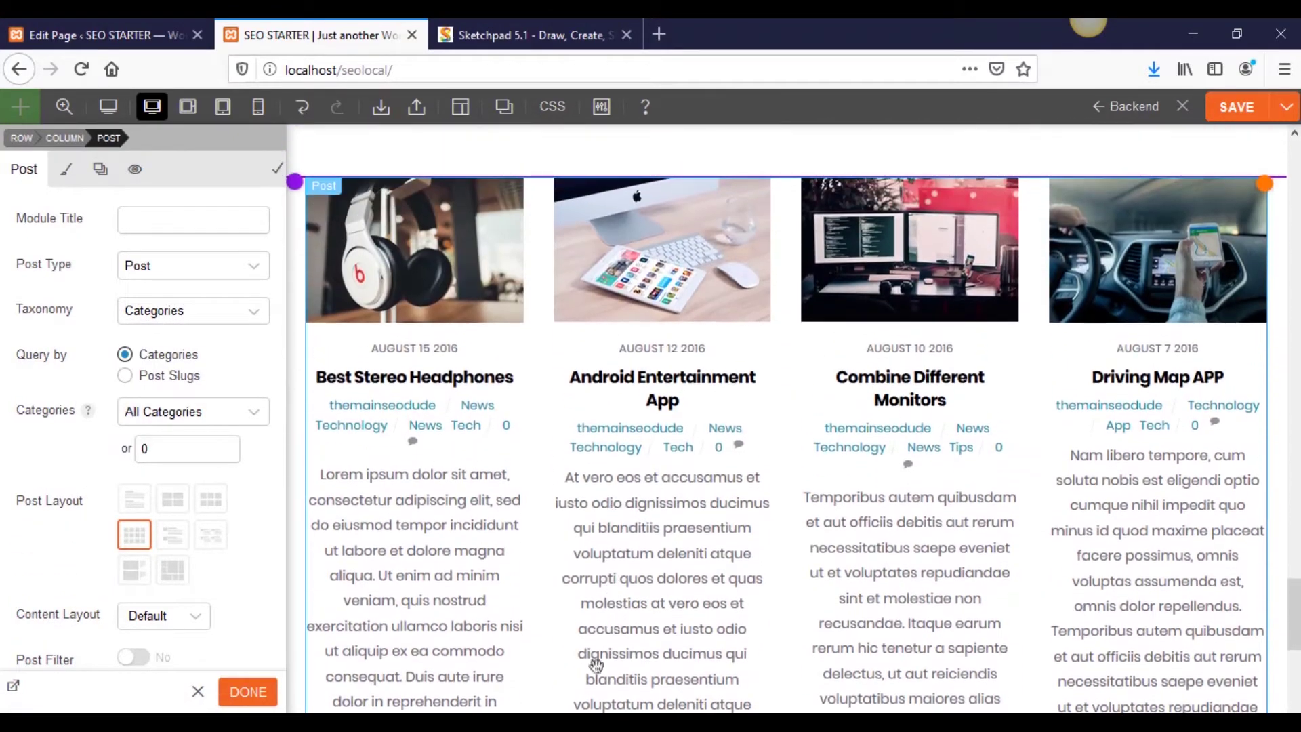
scroll(203, 464, down, 6)
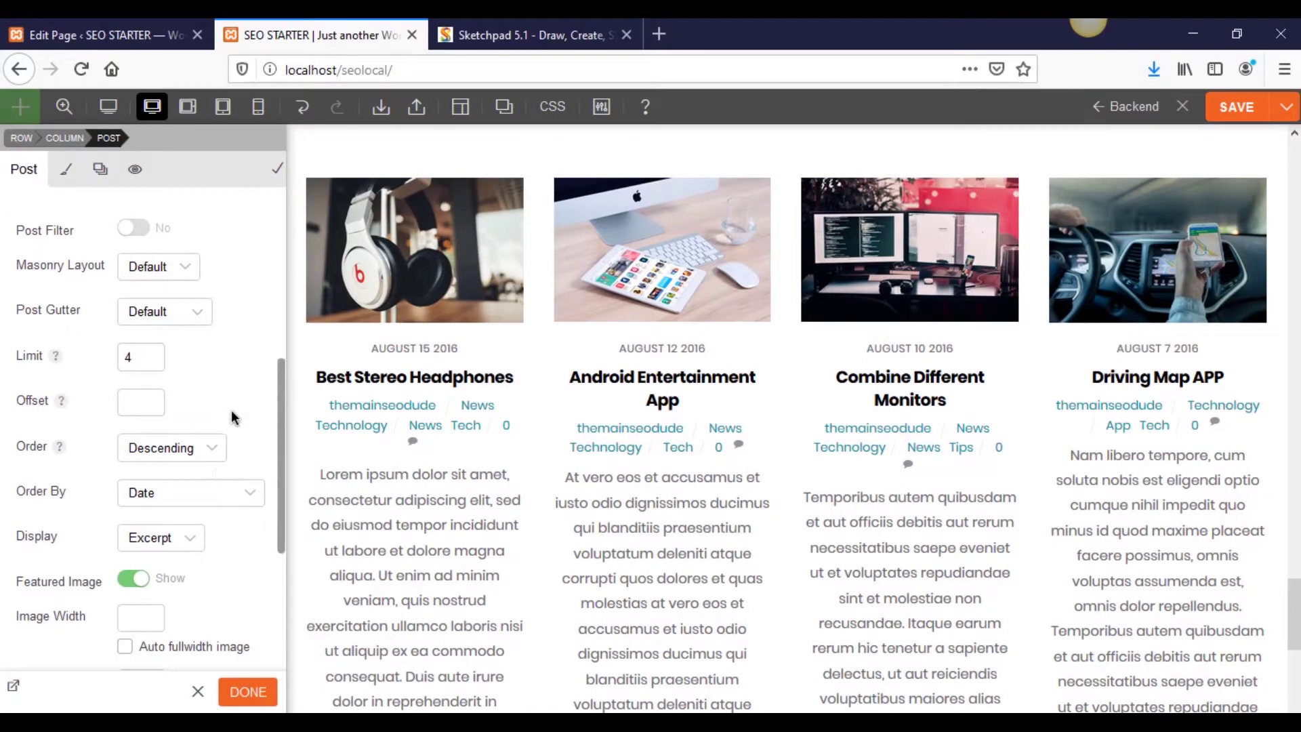
scroll(246, 415, down, 3)
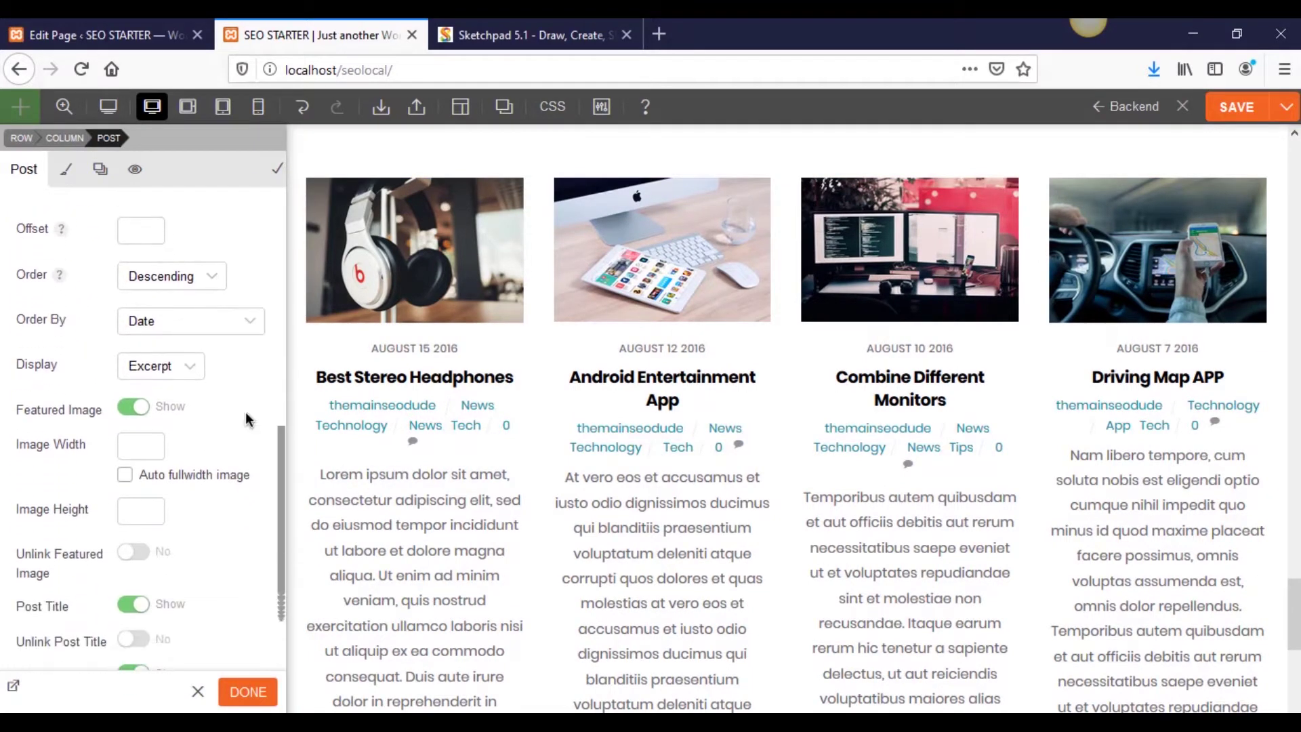
scroll(249, 418, down, 3)
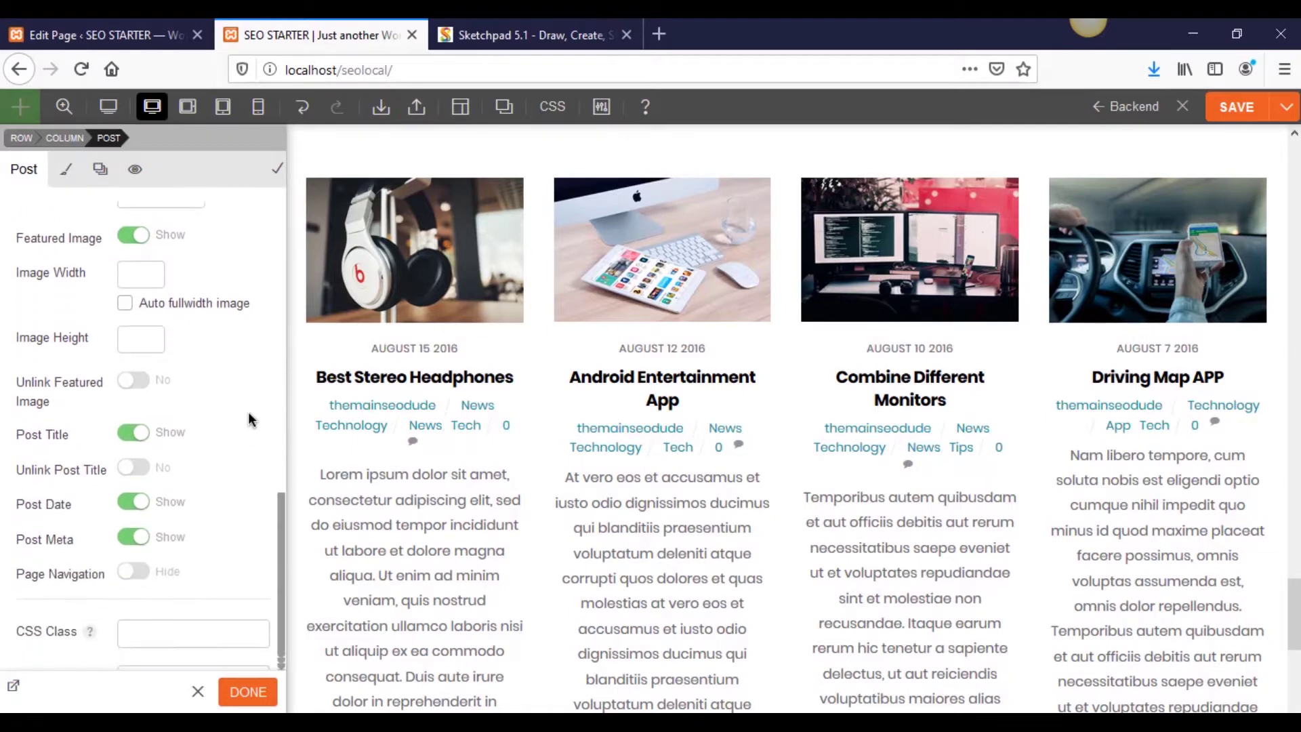
scroll(249, 414, up, 8)
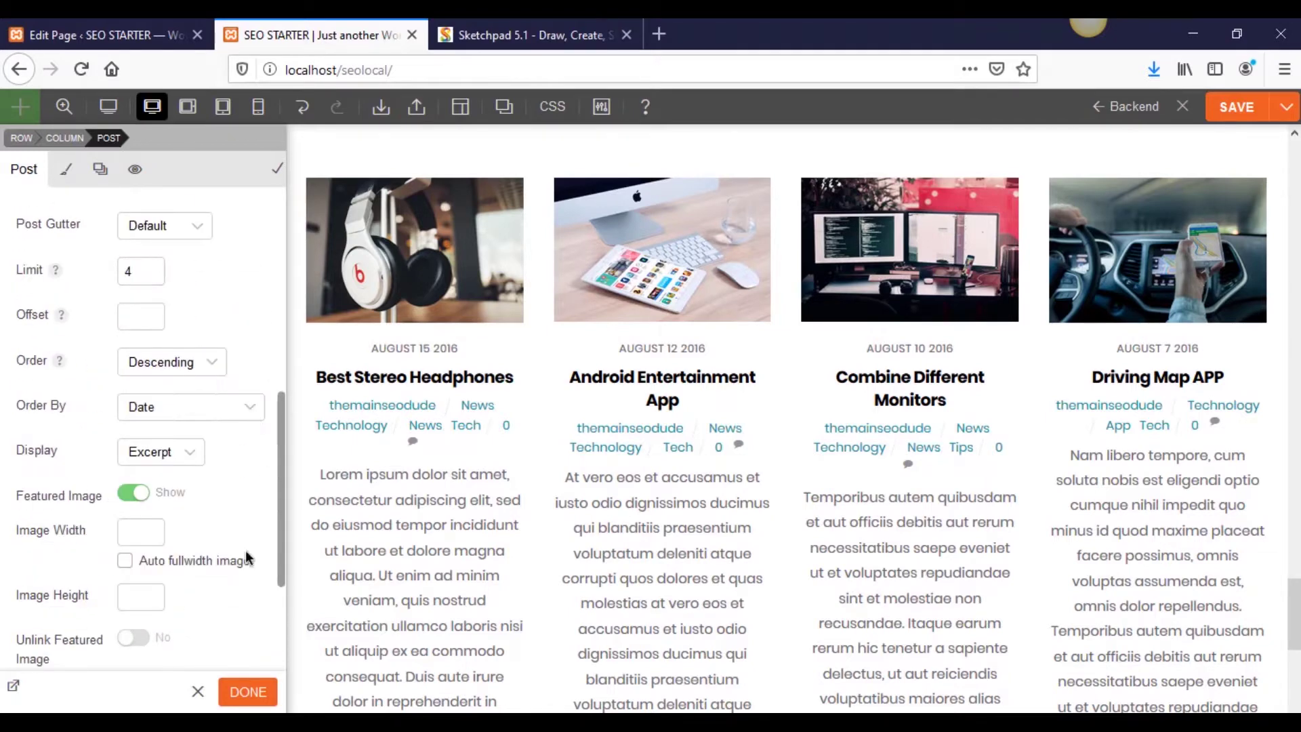
scroll(243, 568, up, 1)
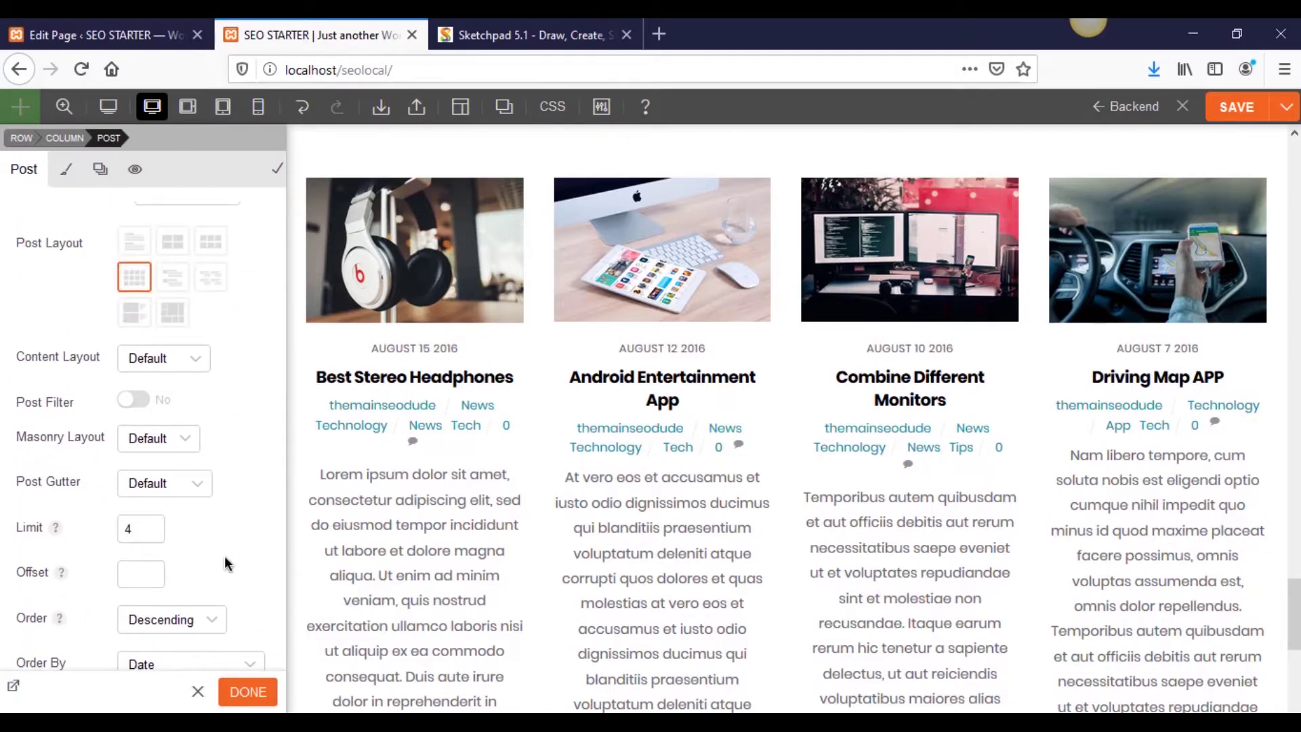
scroll(231, 567, down, 5)
scroll(228, 562, down, 5)
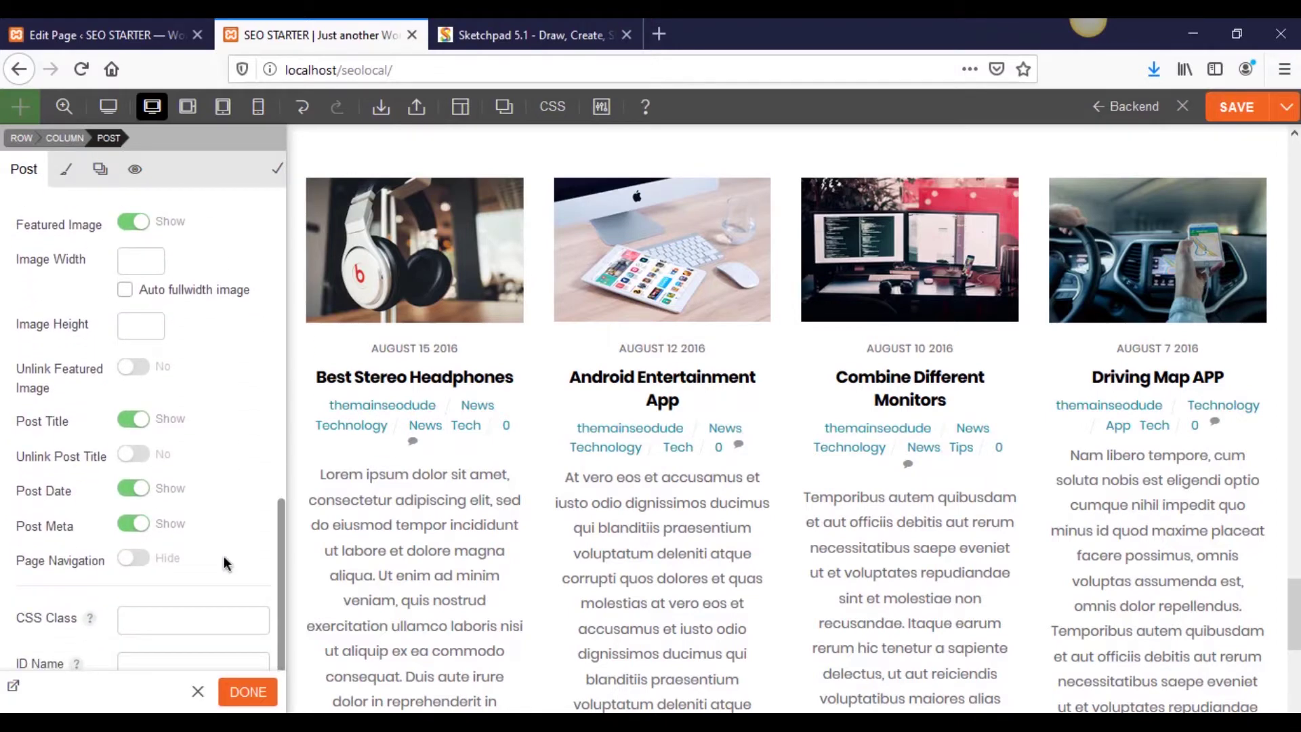
scroll(227, 563, up, 12)
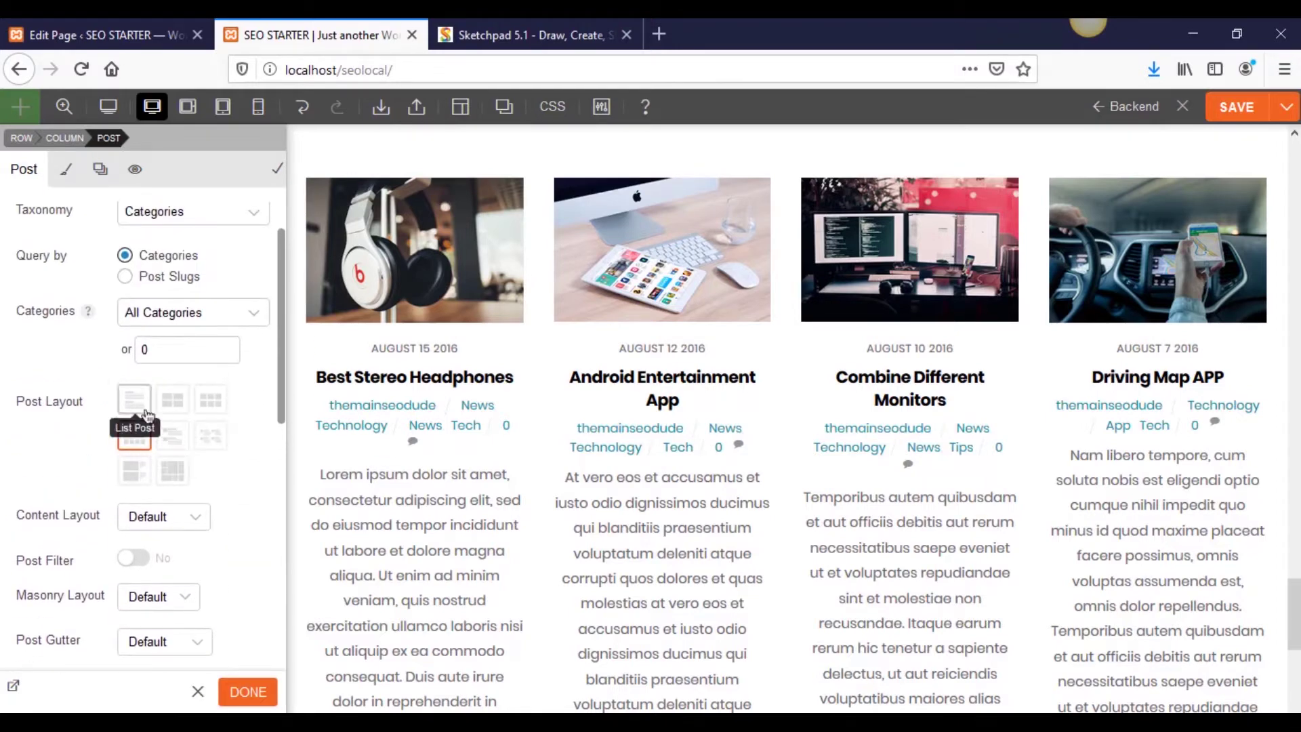
- Try the two-, three- and four-column grids and List Thumb Image for the posts, and set the post layout to Grid 2 Thumb
click(172, 399)
click(211, 399)
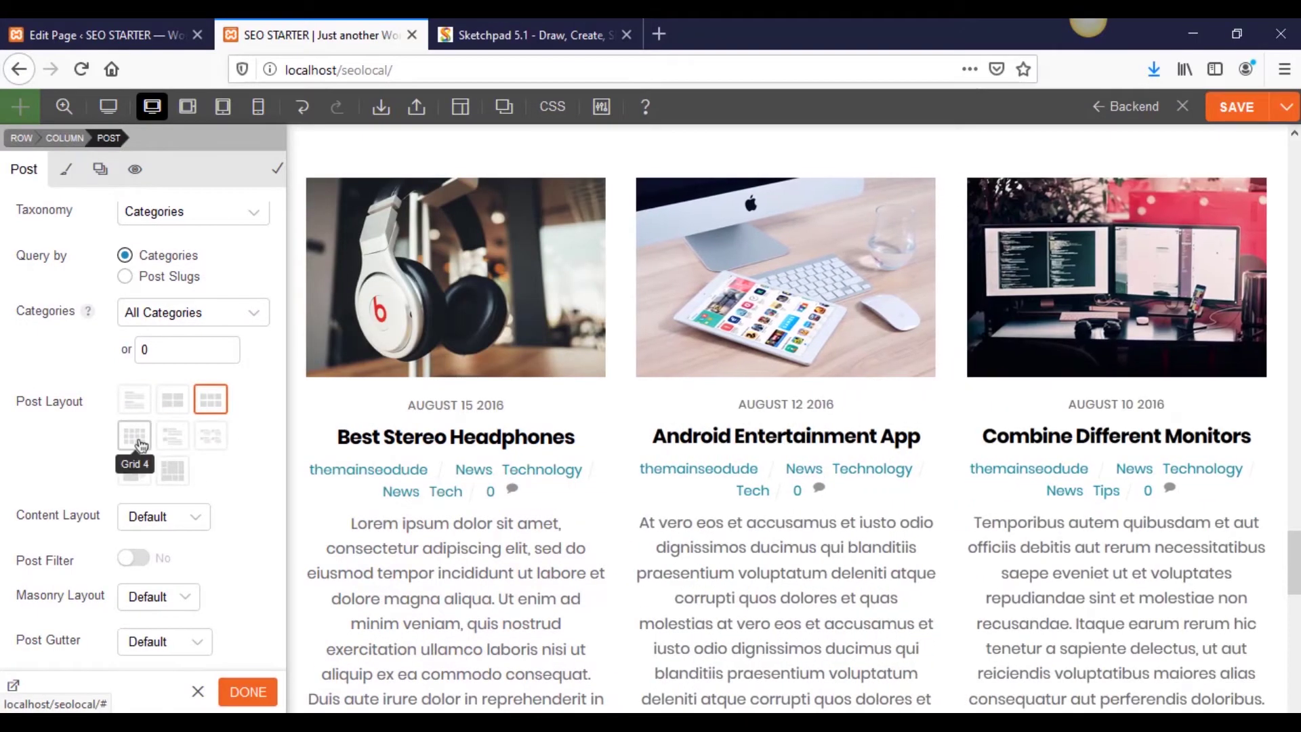
click(139, 442)
click(184, 447)
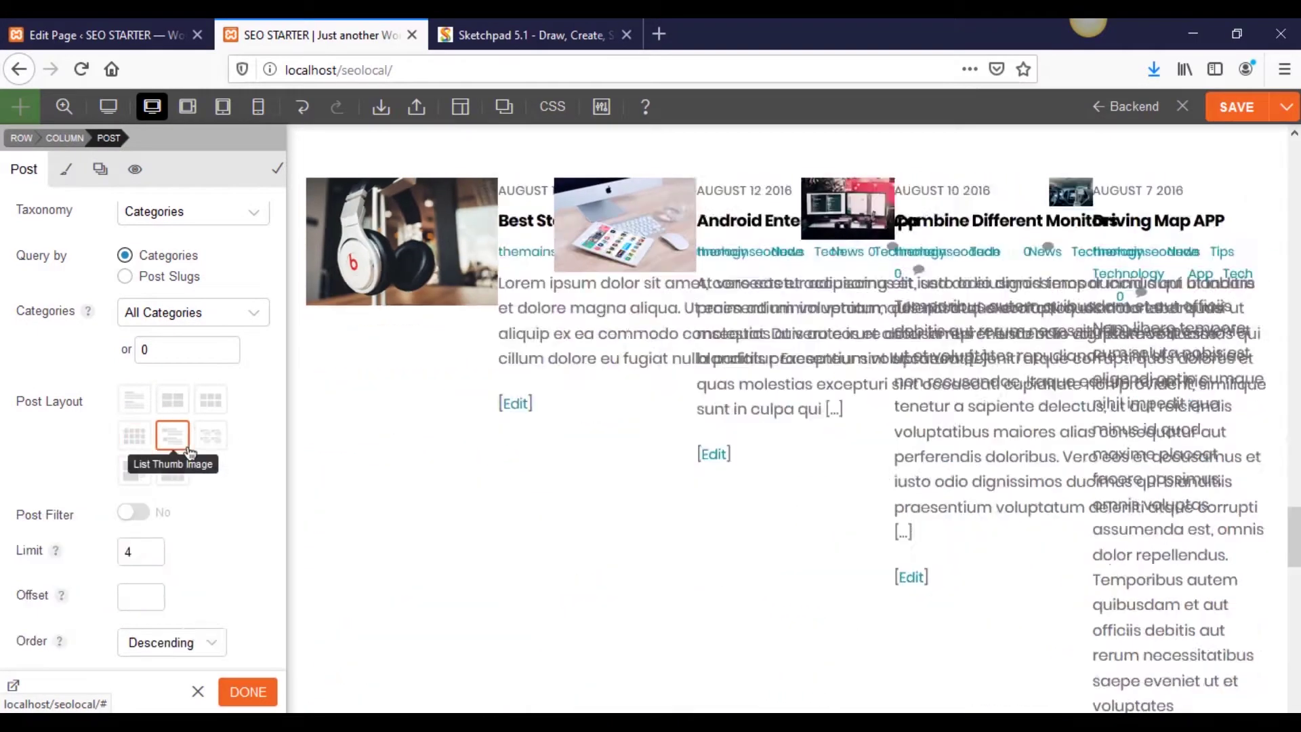
click(226, 451)
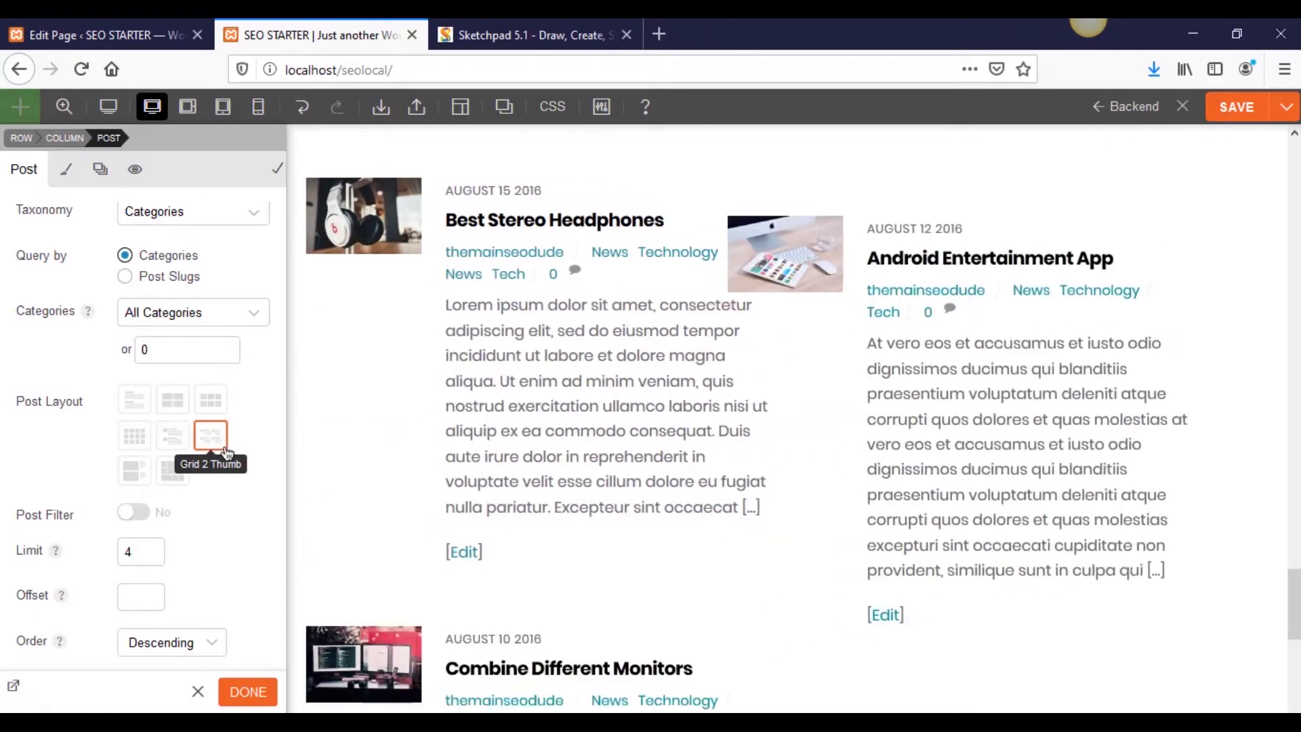
scroll(924, 453, down, 6)
scroll(913, 464, up, 7)
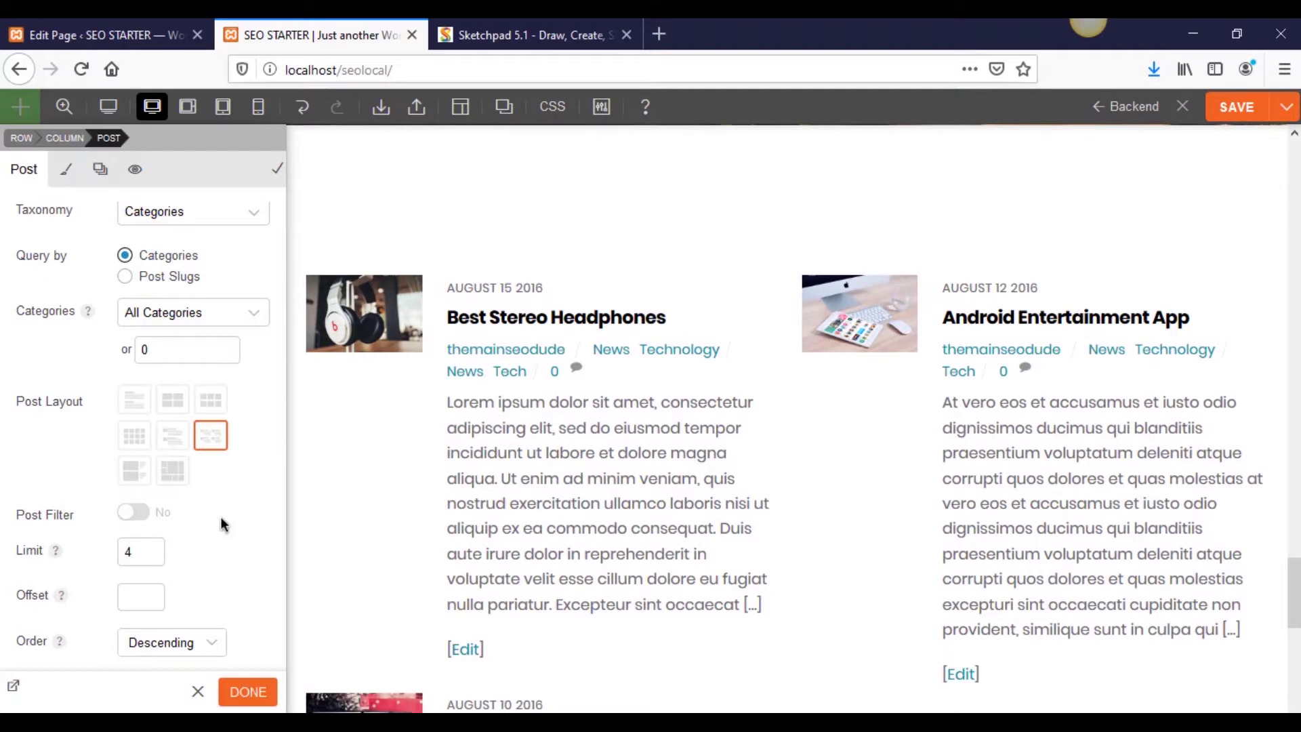
- Check which choices the Post module offers for Post Type and Taxonomy
scroll(221, 517, up, 3)
scroll(224, 526, down, 3)
scroll(224, 526, up, 3)
click(198, 266)
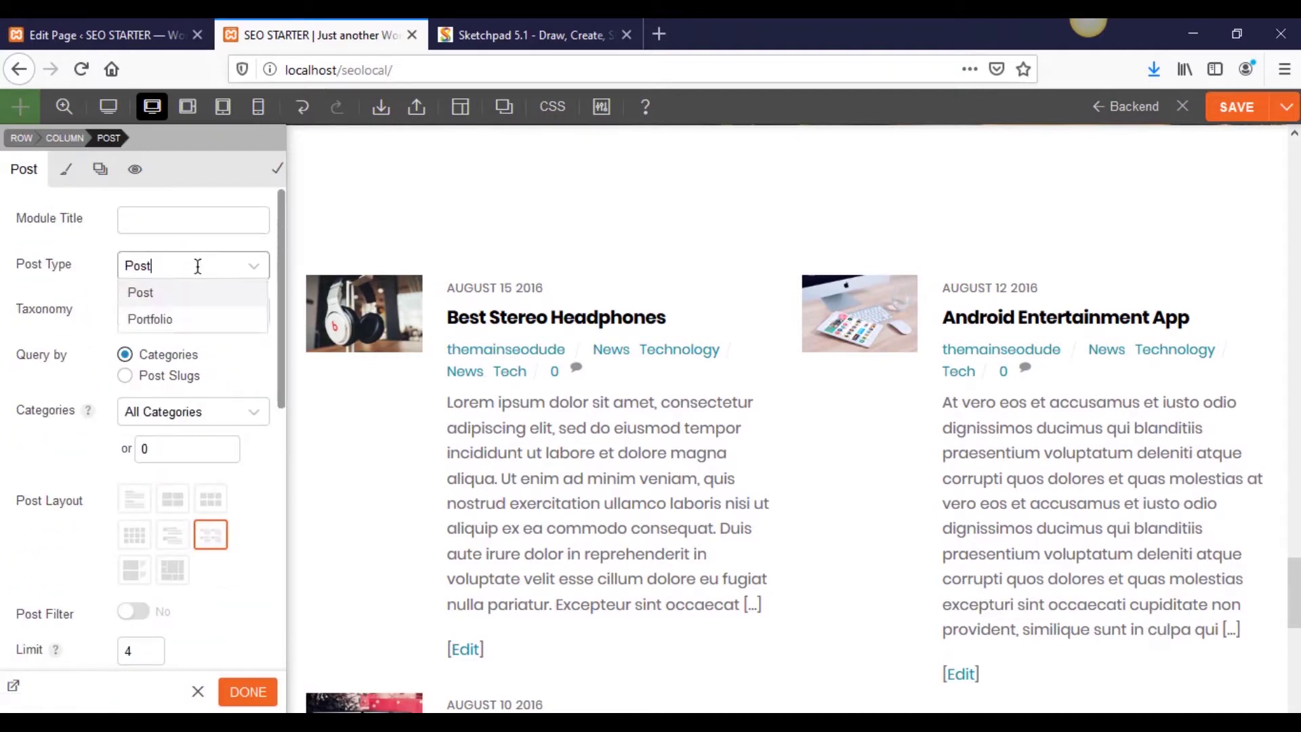
click(63, 321)
click(157, 314)
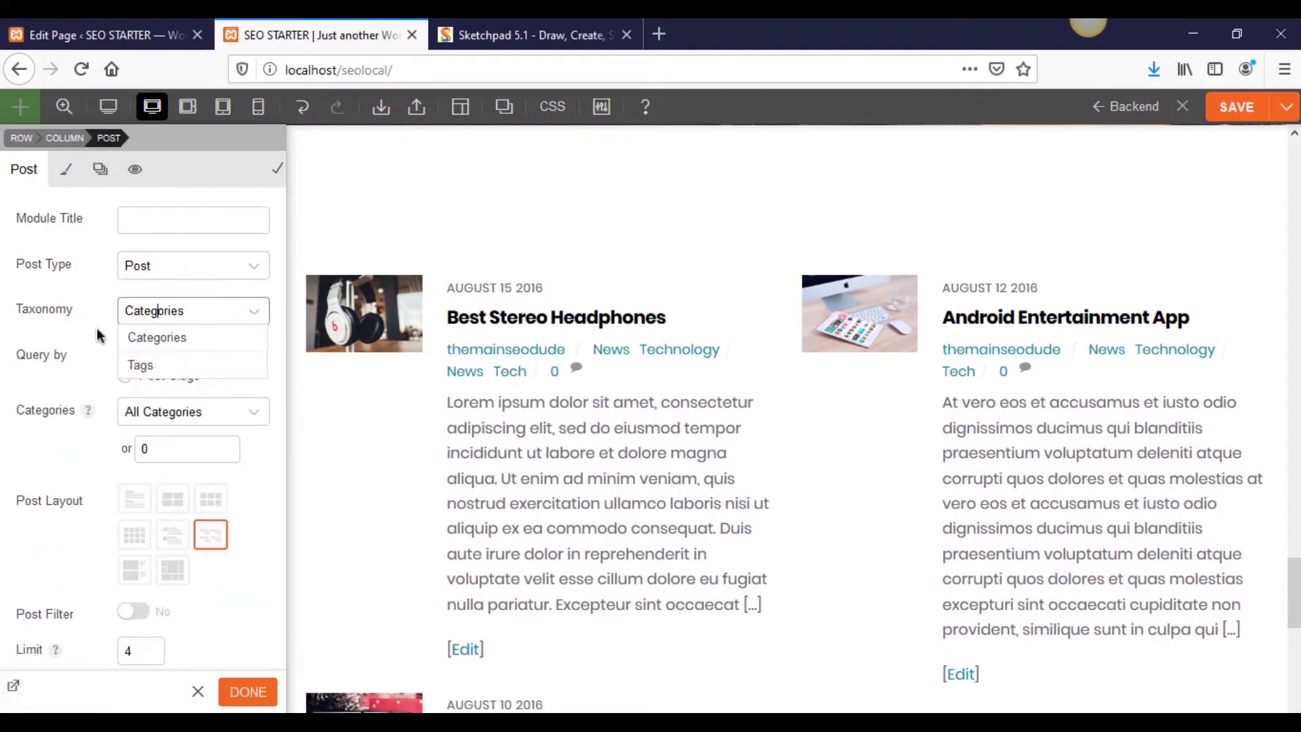
click(100, 335)
scroll(112, 434, down, 8)
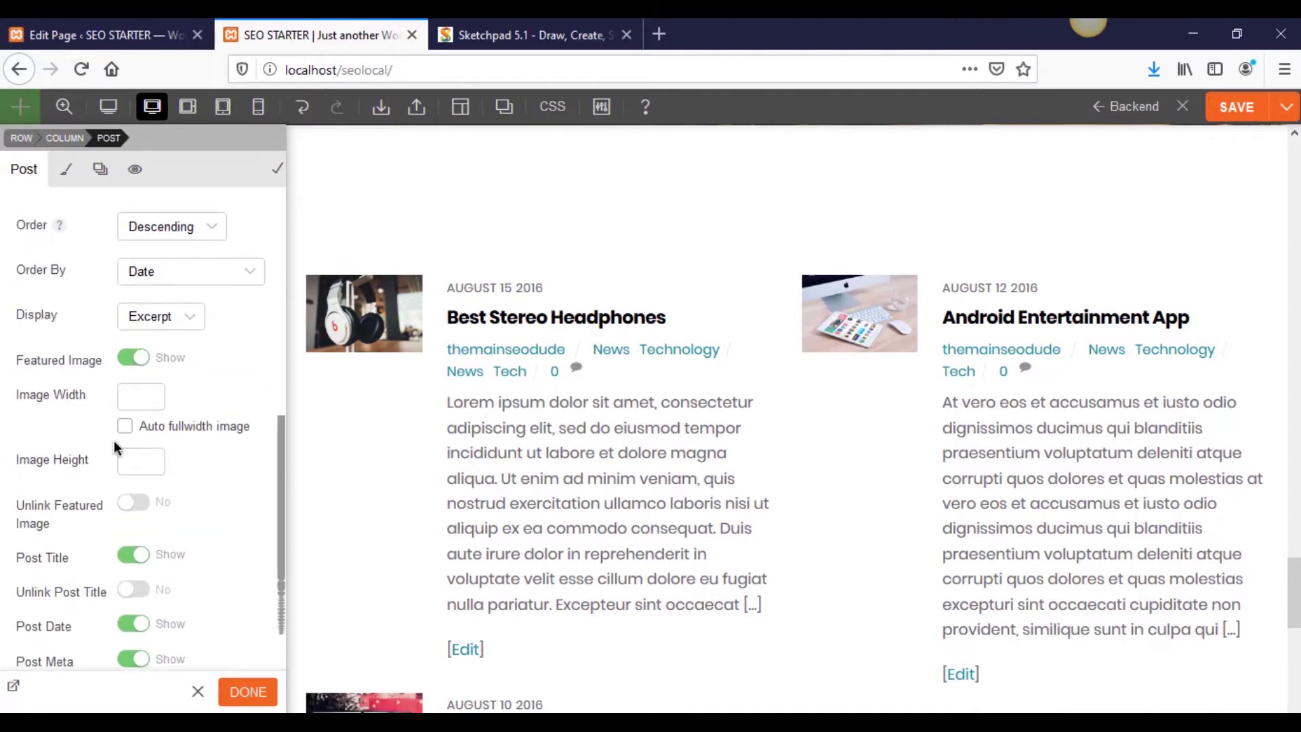
- Try the None and Content display options for the posts, and return the display to Excerpt
click(193, 315)
click(169, 388)
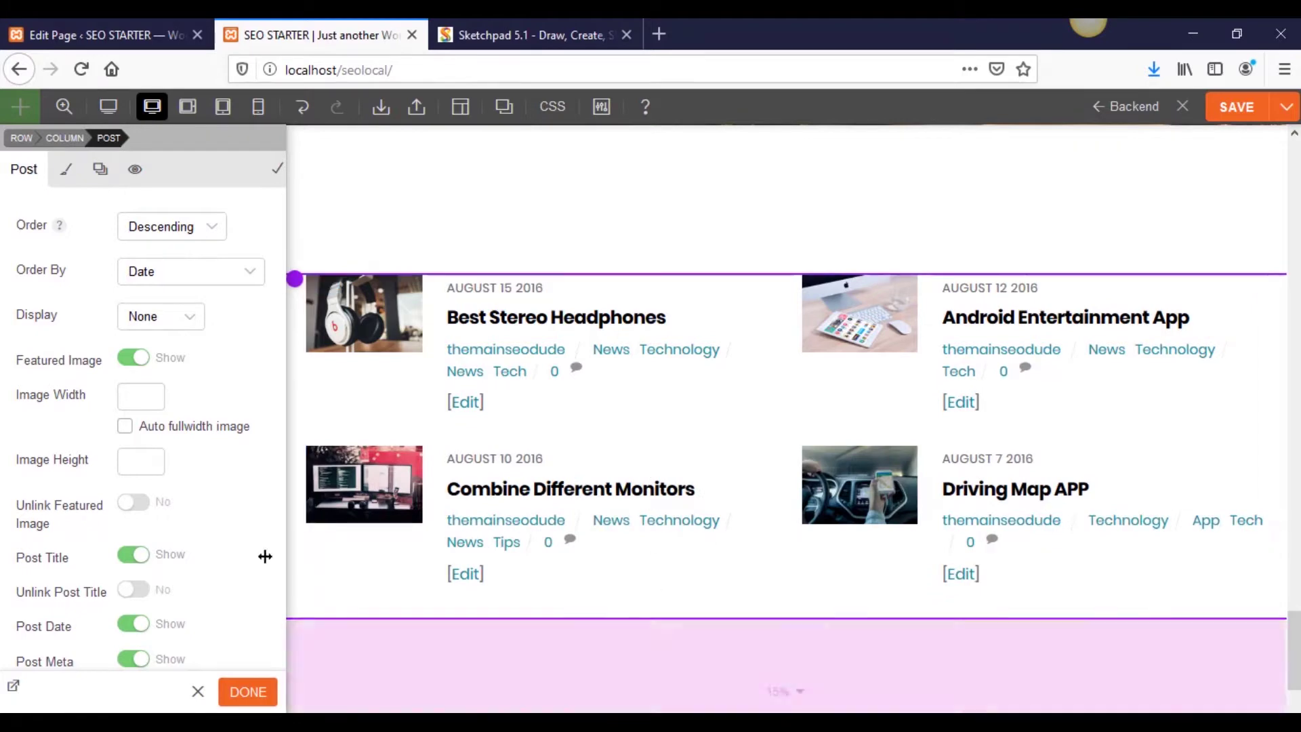
click(194, 320)
click(193, 365)
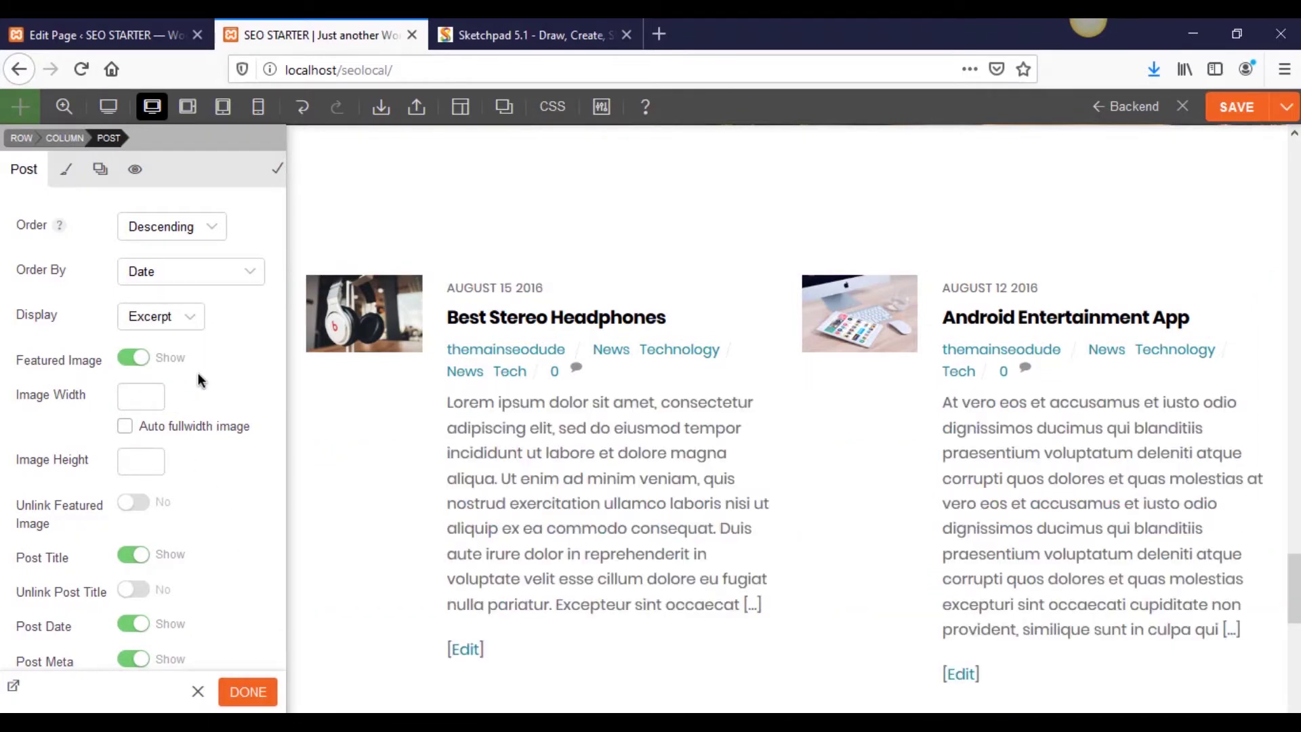
click(191, 320)
click(185, 339)
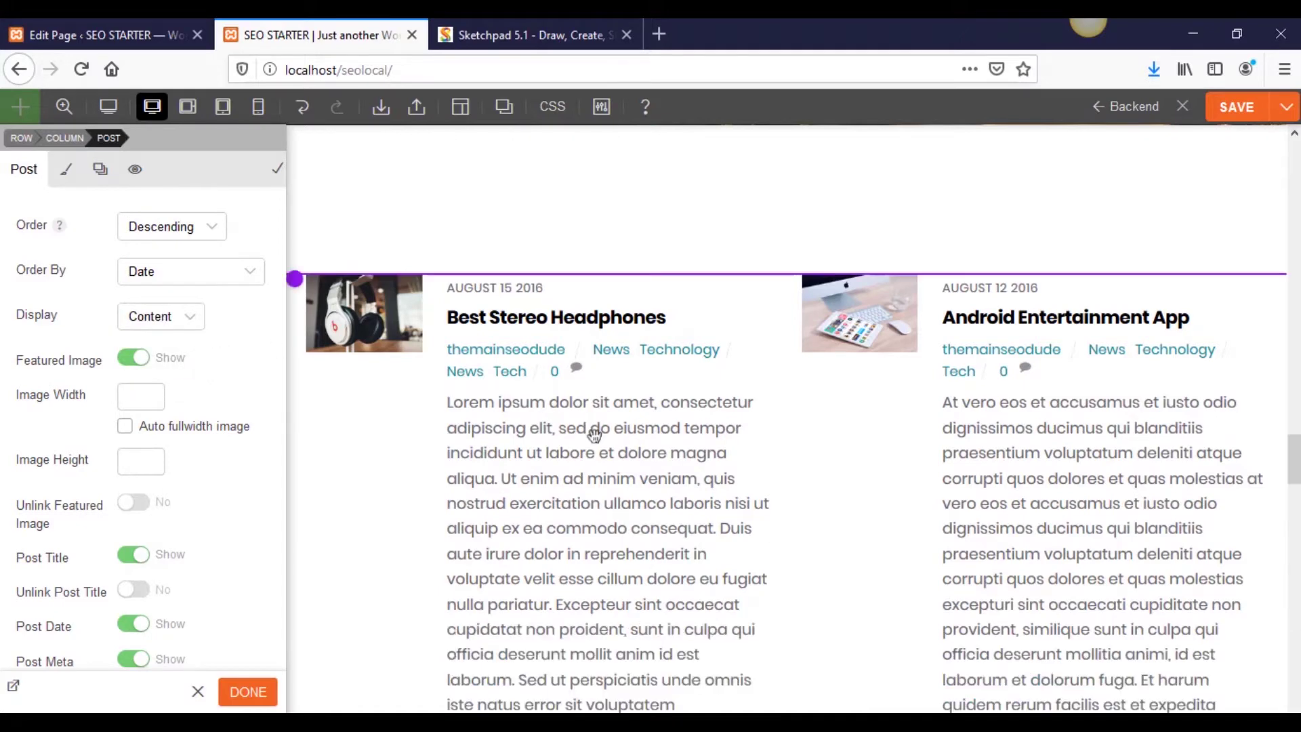
scroll(591, 436, down, 5)
click(184, 315)
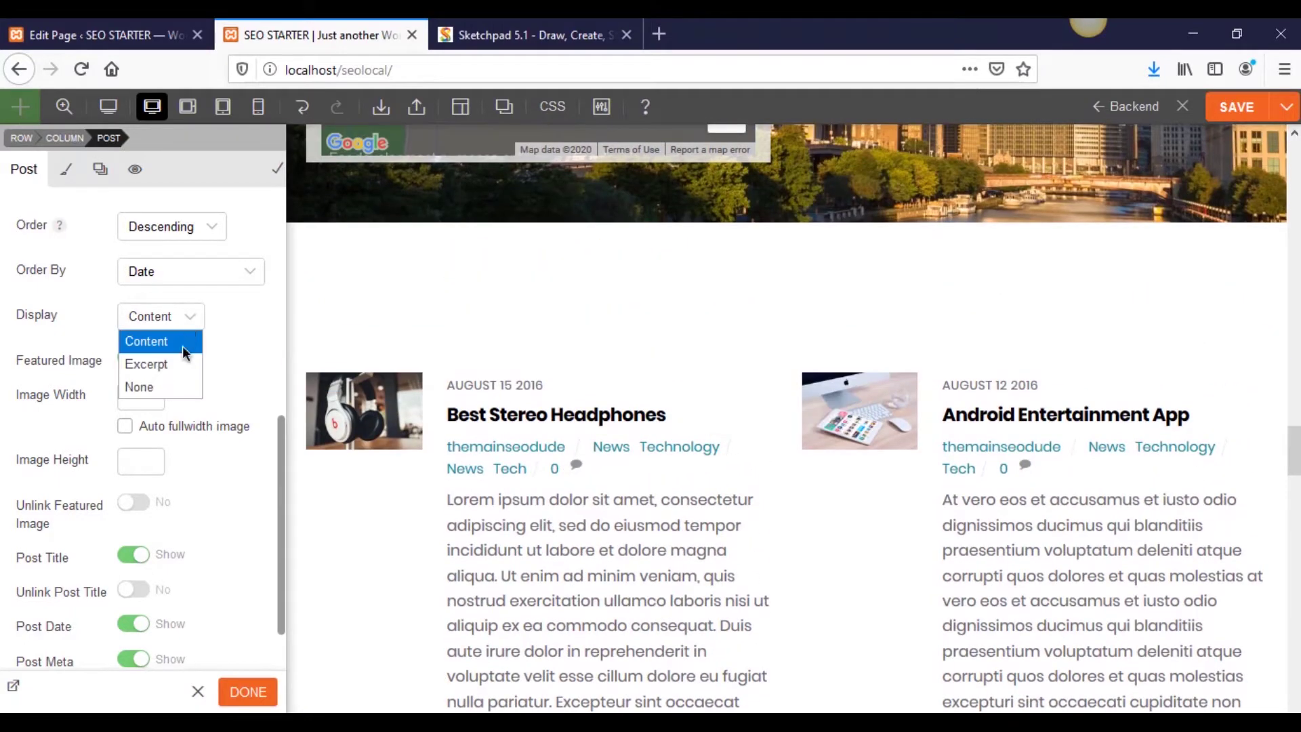
click(181, 360)
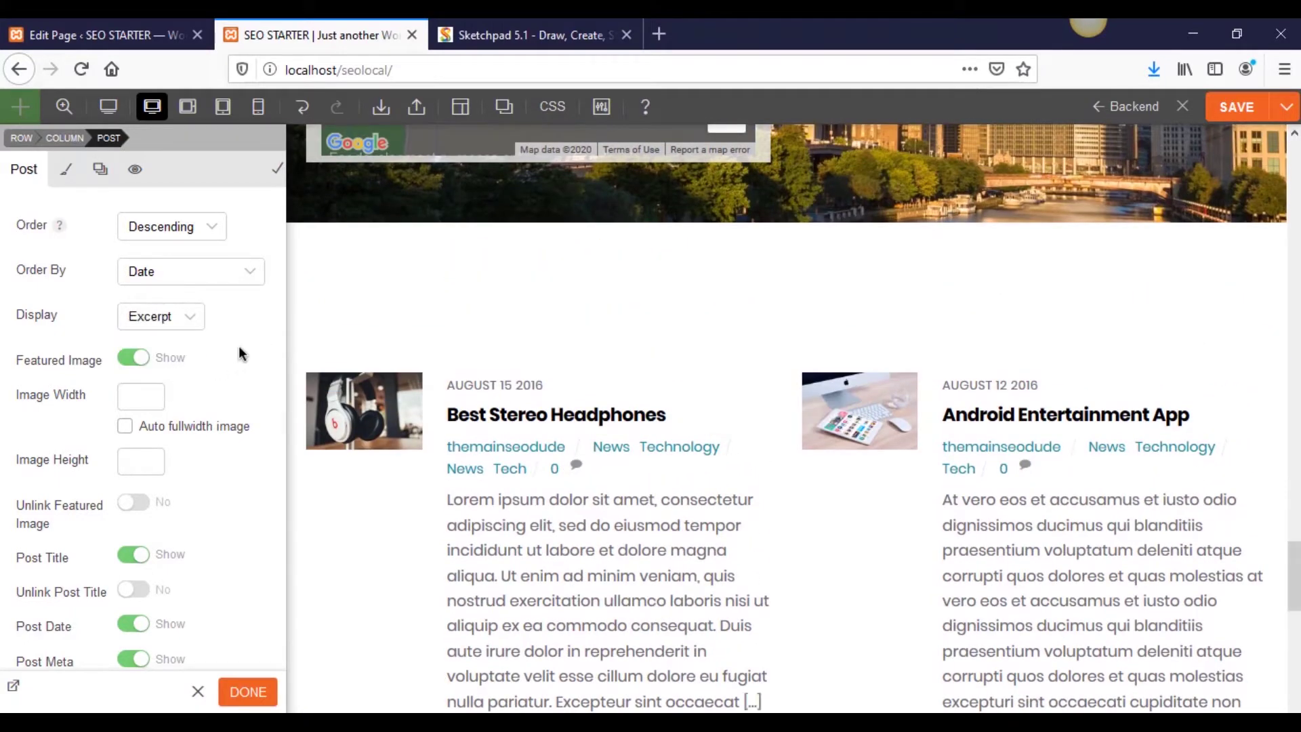
- Replace the Post module on the page with a Service Menu module and look over its settings
click(821, 415)
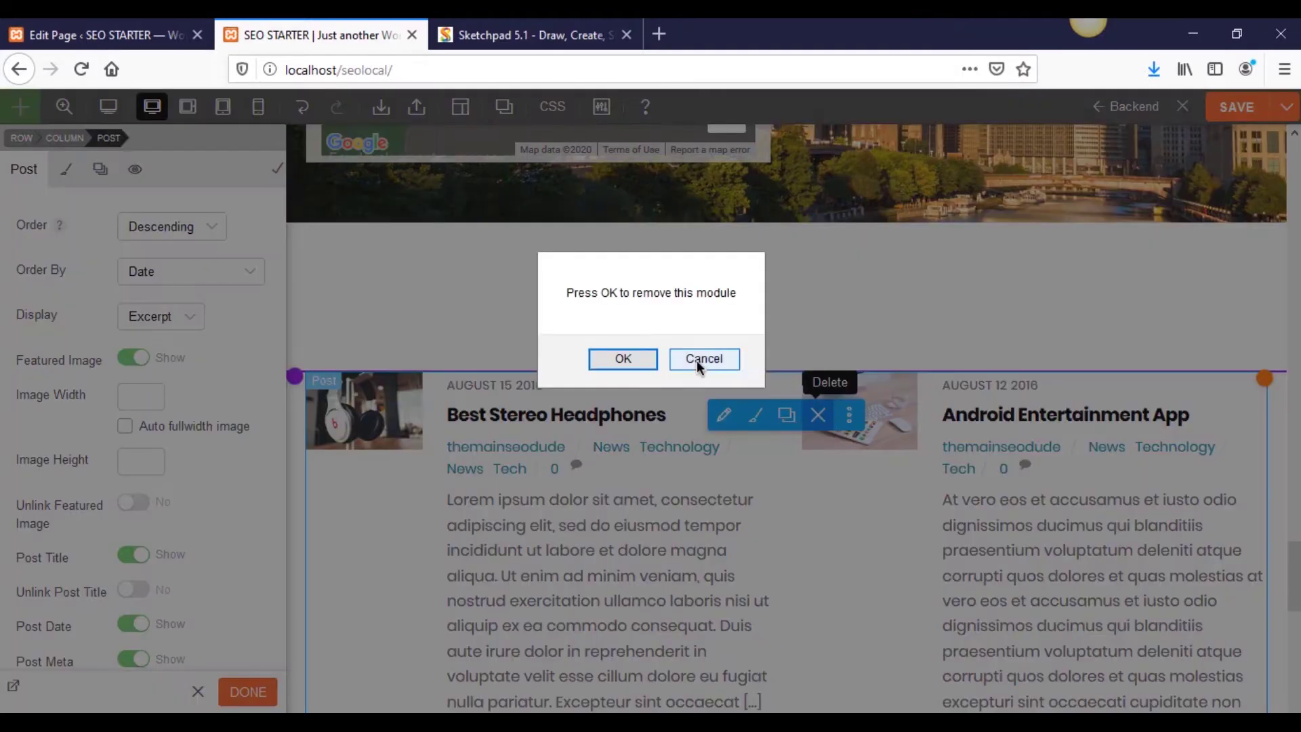
click(620, 360)
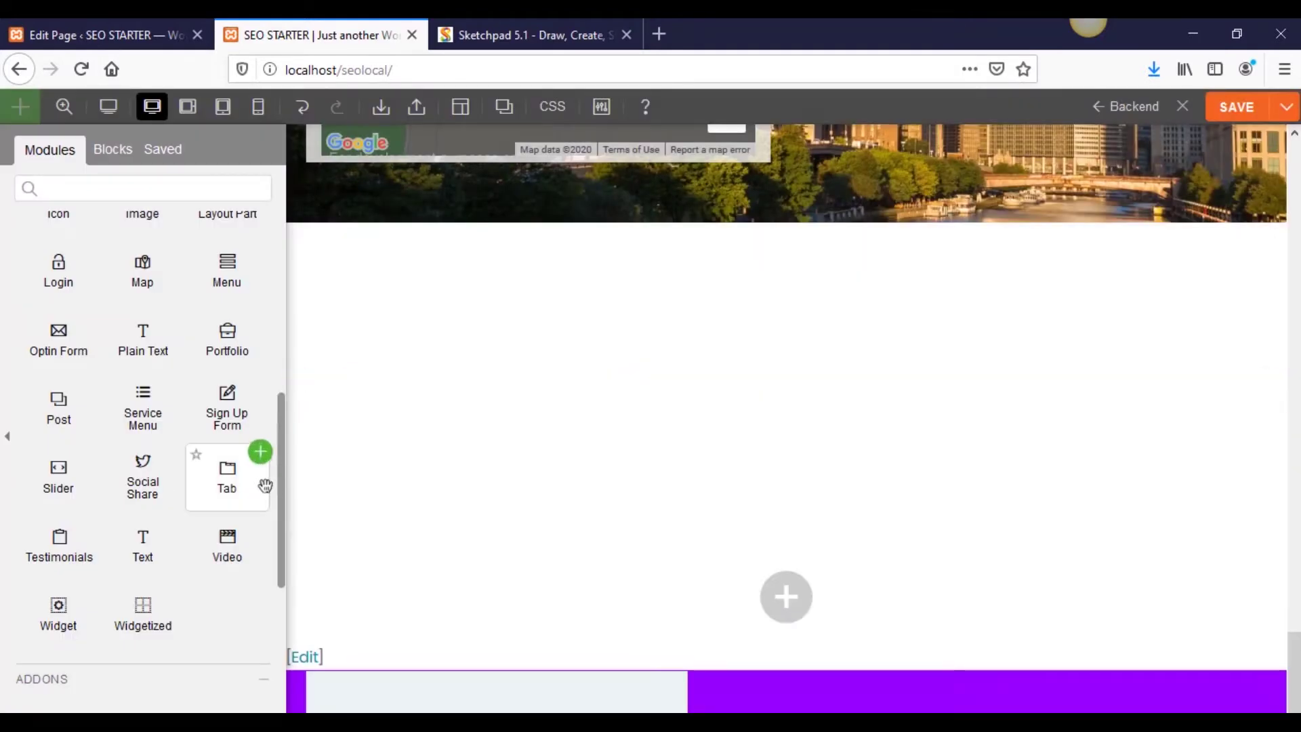
drag(126, 428, 664, 411)
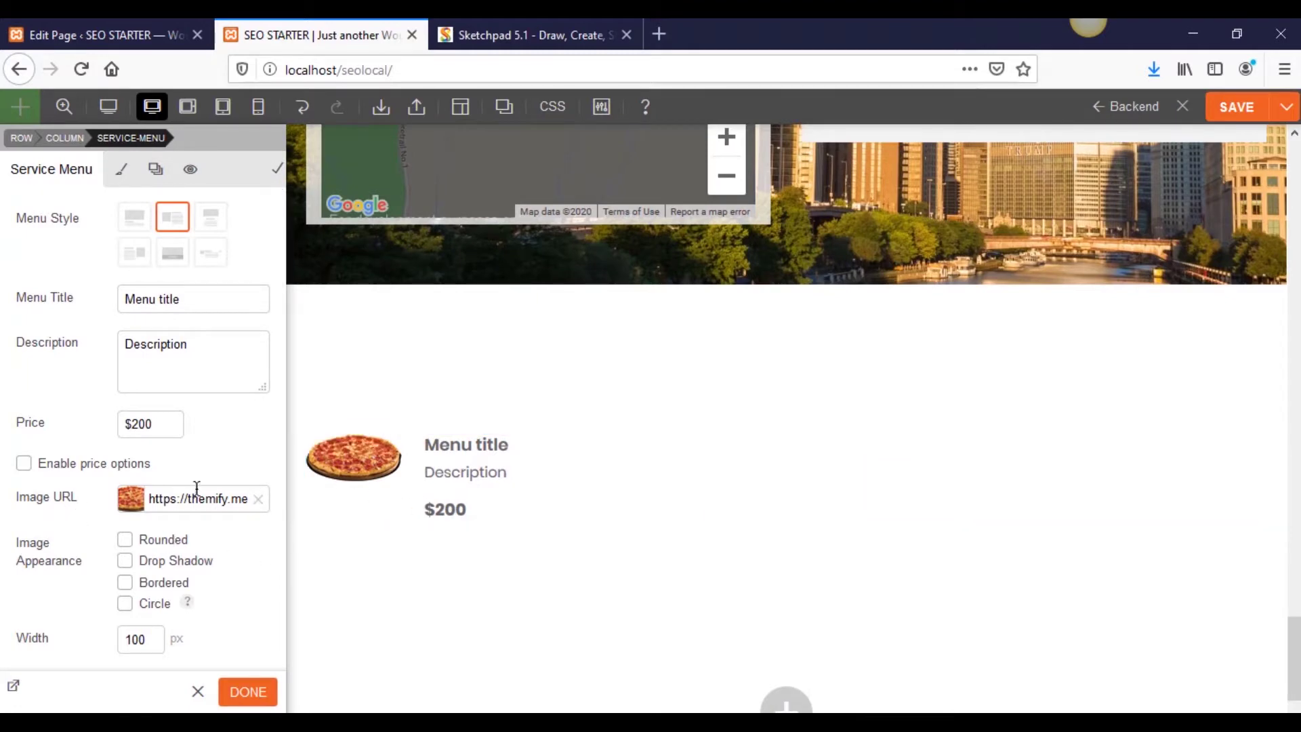
scroll(189, 474, down, 3)
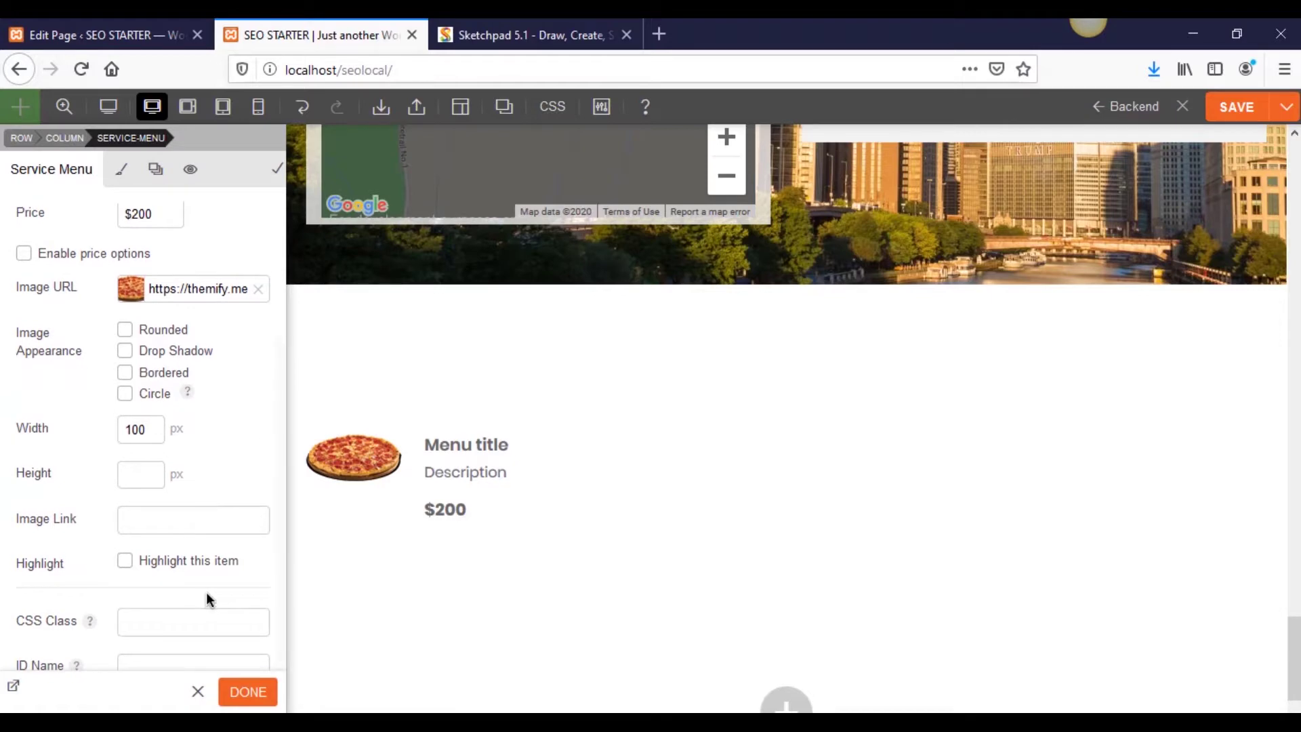
scroll(210, 598, up, 3)
- Try the image overlay, Image Right and image-on-top menu styles for the service menu, and check the row's column grid choices
click(173, 253)
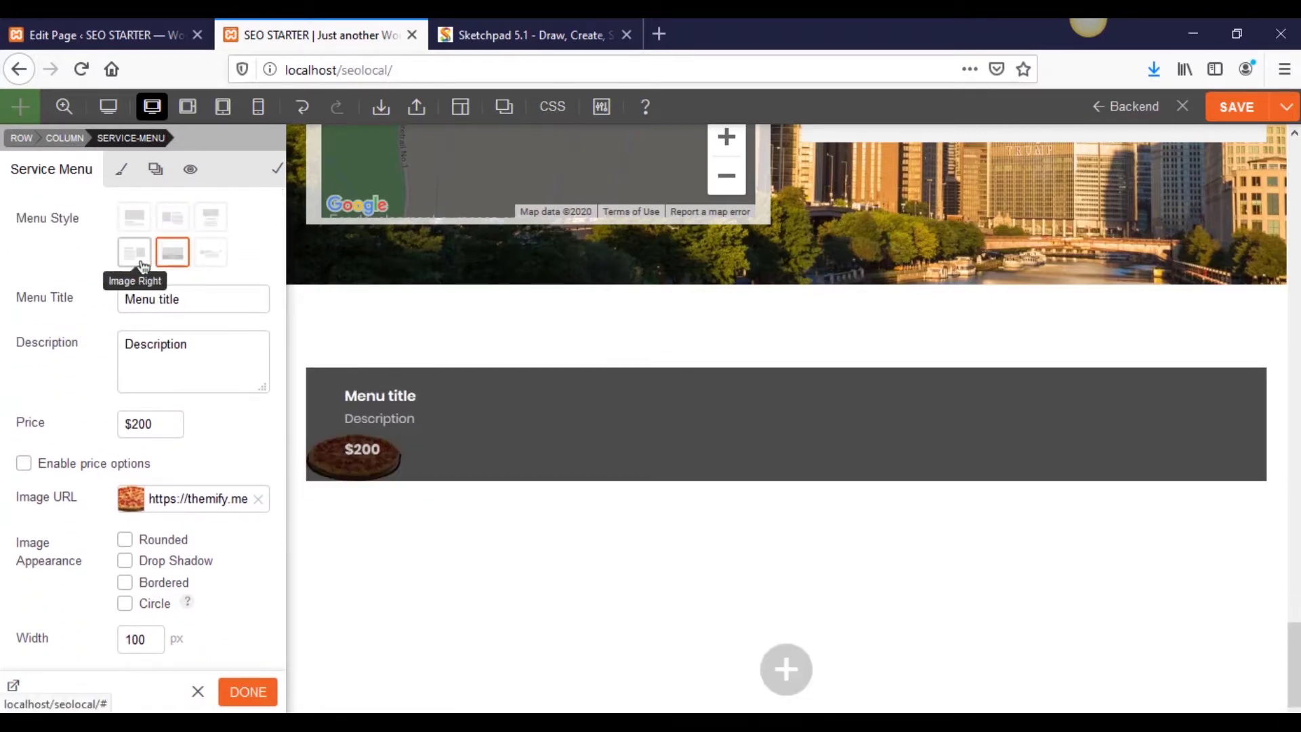
click(139, 253)
click(138, 223)
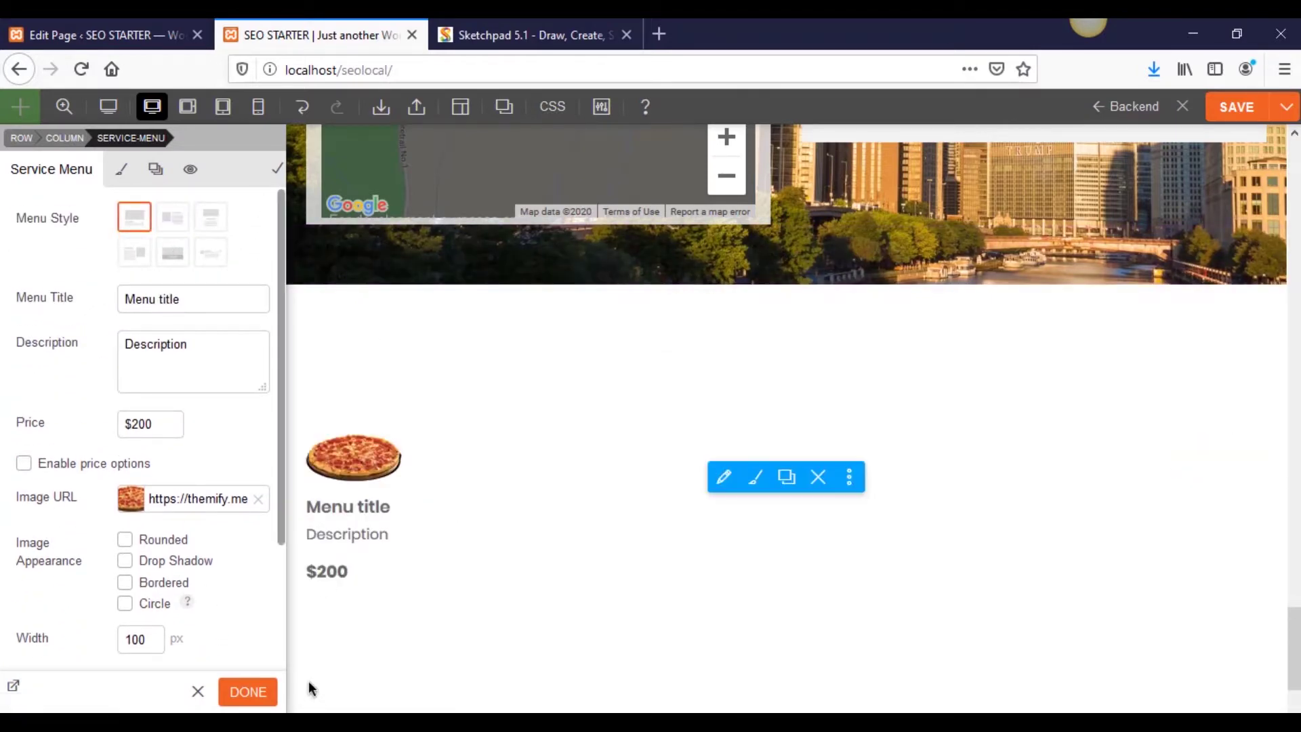
mouse_move(296, 439)
mouse_move(334, 452)
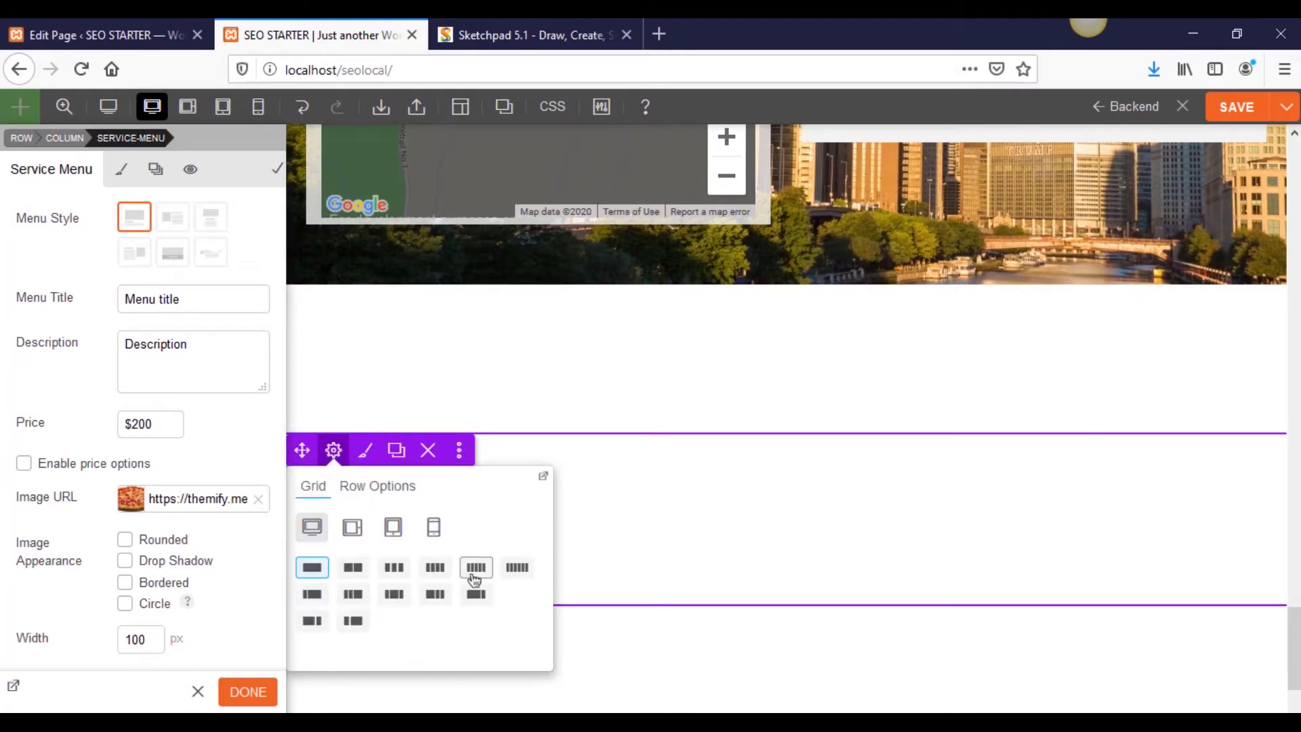
mouse_move(1118, 450)
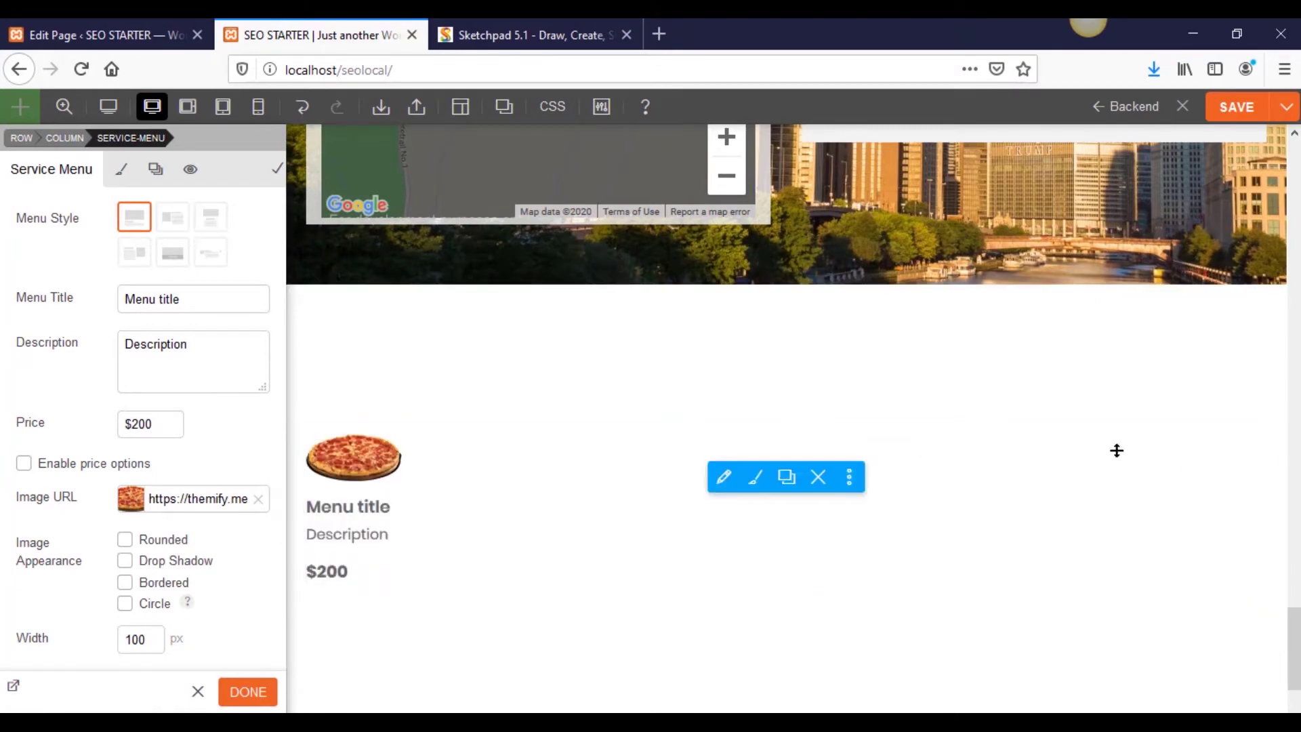
- Replace the Service Menu module with a Sign Up Form module and look over the form's fields on the page
click(819, 480)
click(644, 372)
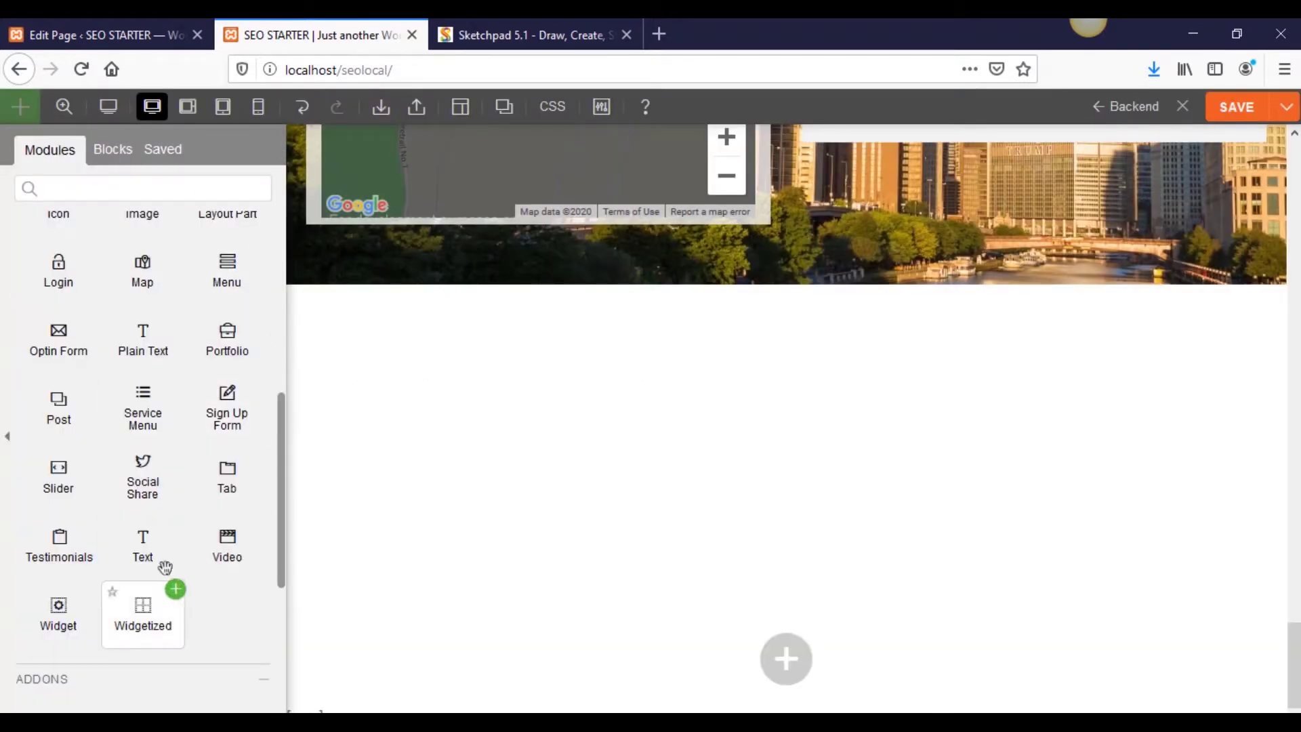
drag(227, 418, 705, 481)
scroll(697, 603, down, 5)
scroll(712, 610, up, 6)
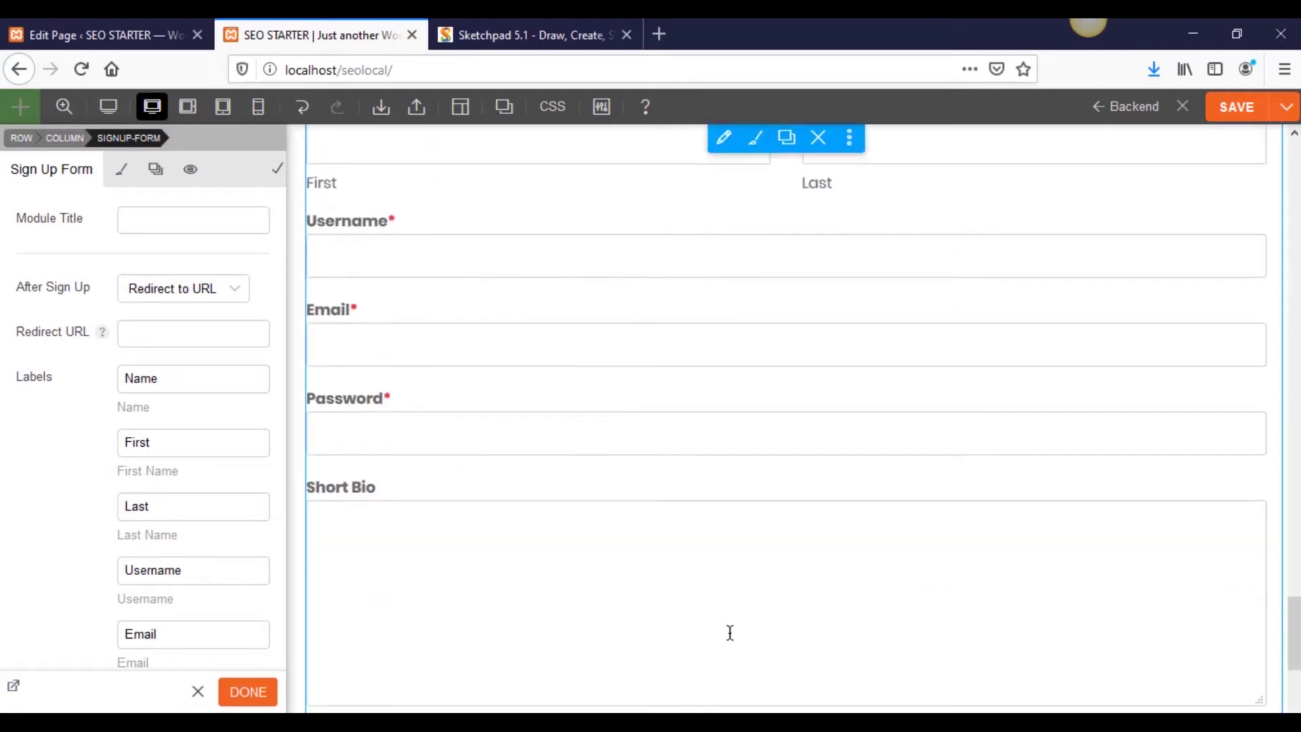
scroll(729, 602, up, 3)
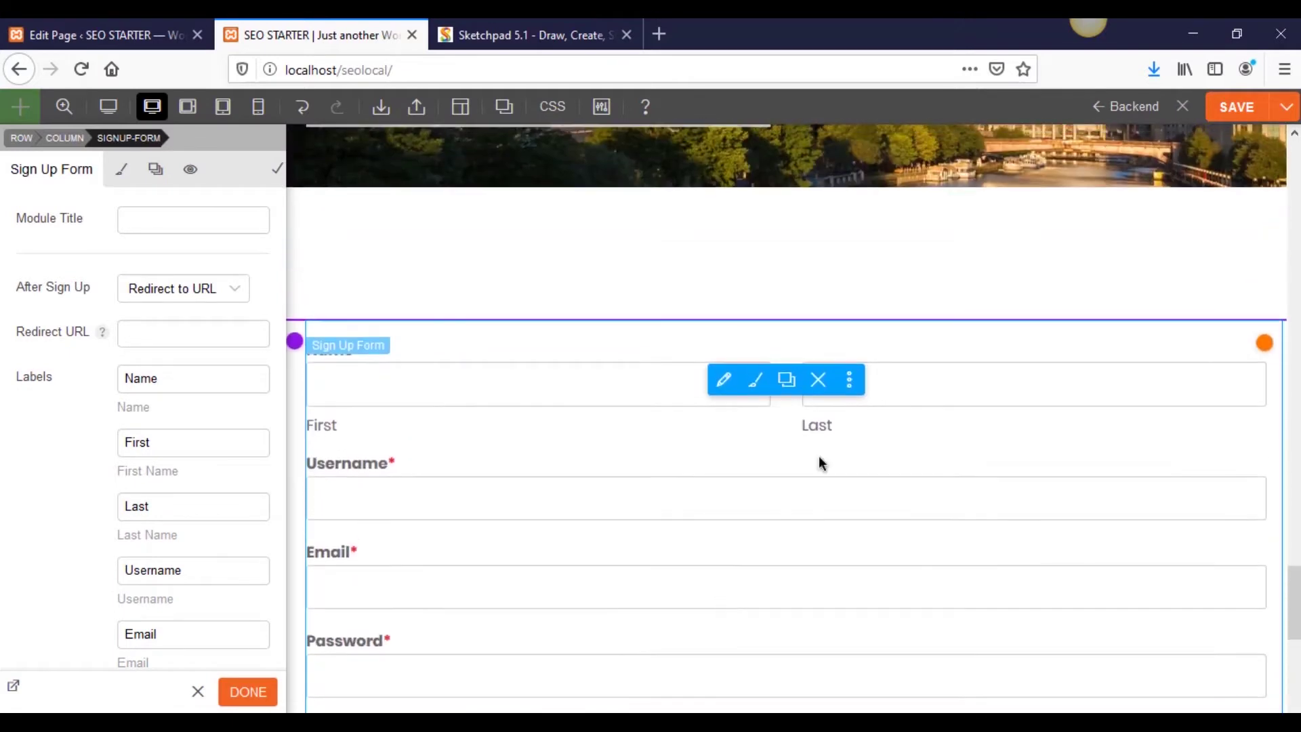
- Remove the Sign Up Form module and add a Slider module in the empty row above the footer
click(817, 381)
click(613, 360)
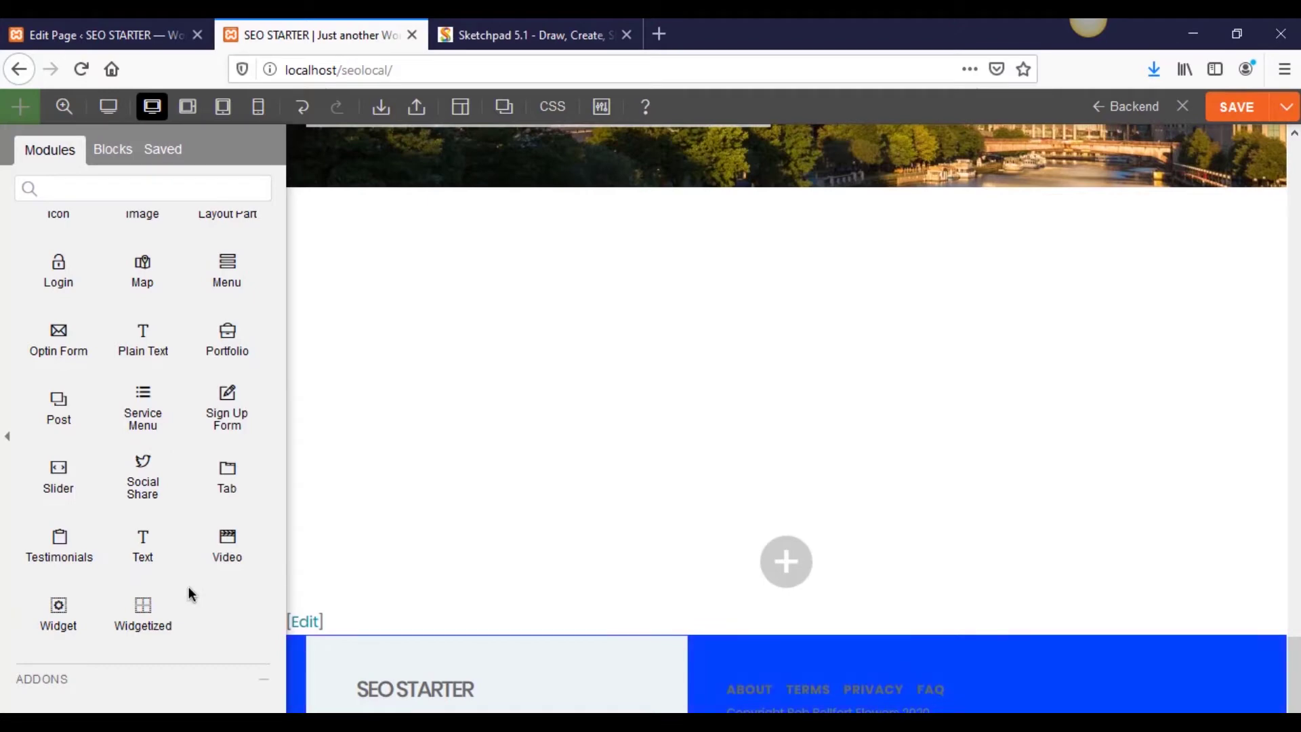
mouse_move(110, 534)
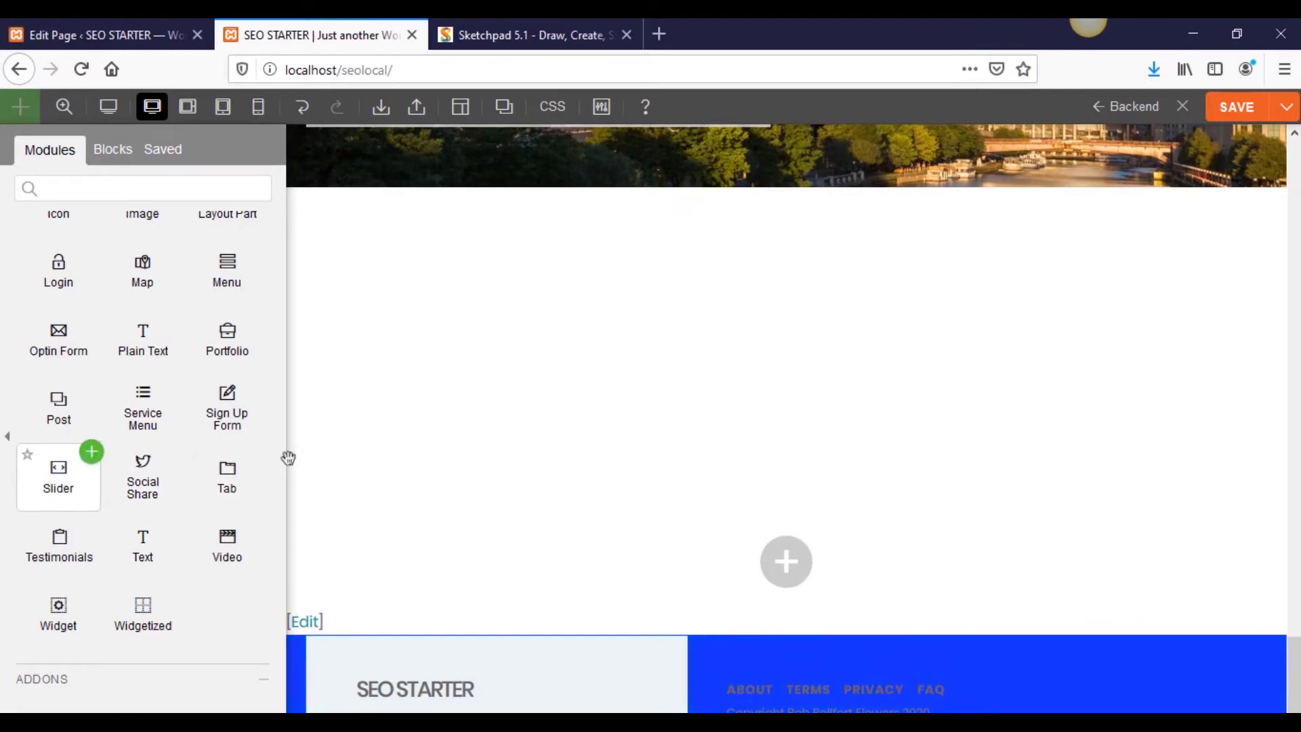
drag(287, 458, 677, 373)
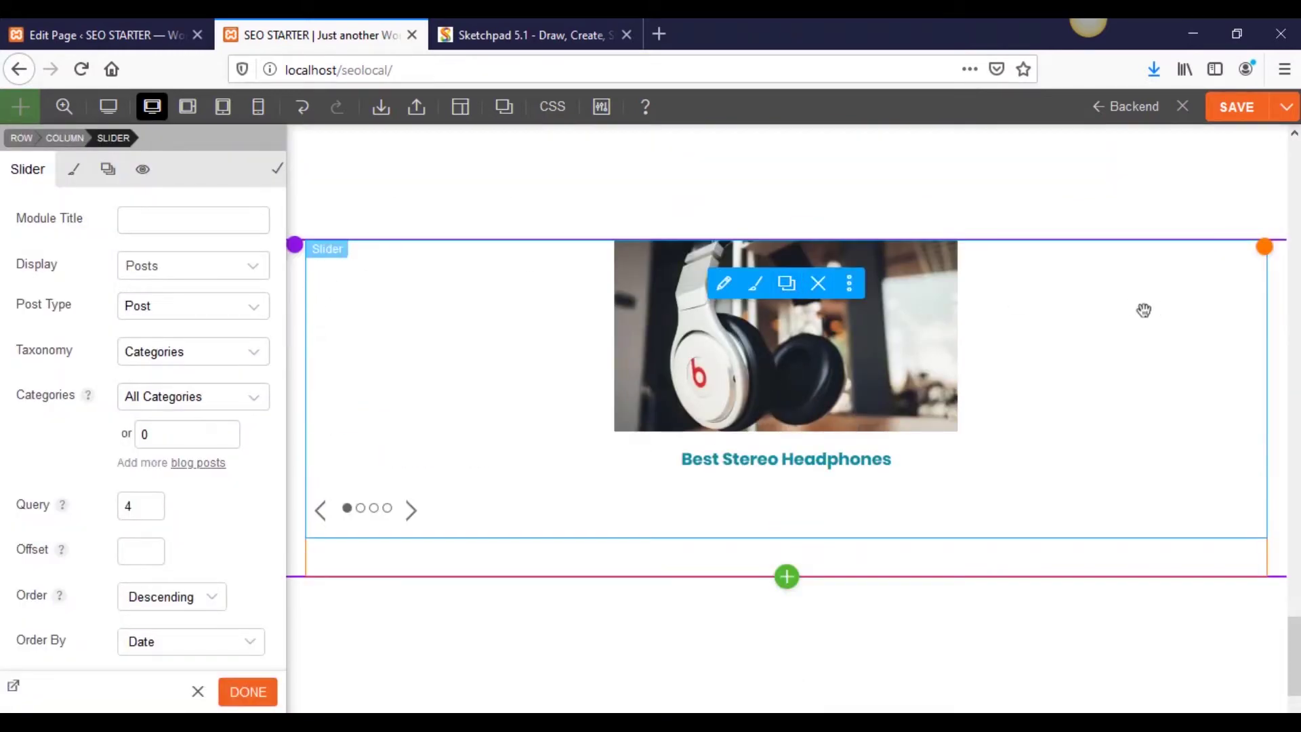
- Replace the Slider module with a Social Share module in the same row
click(821, 285)
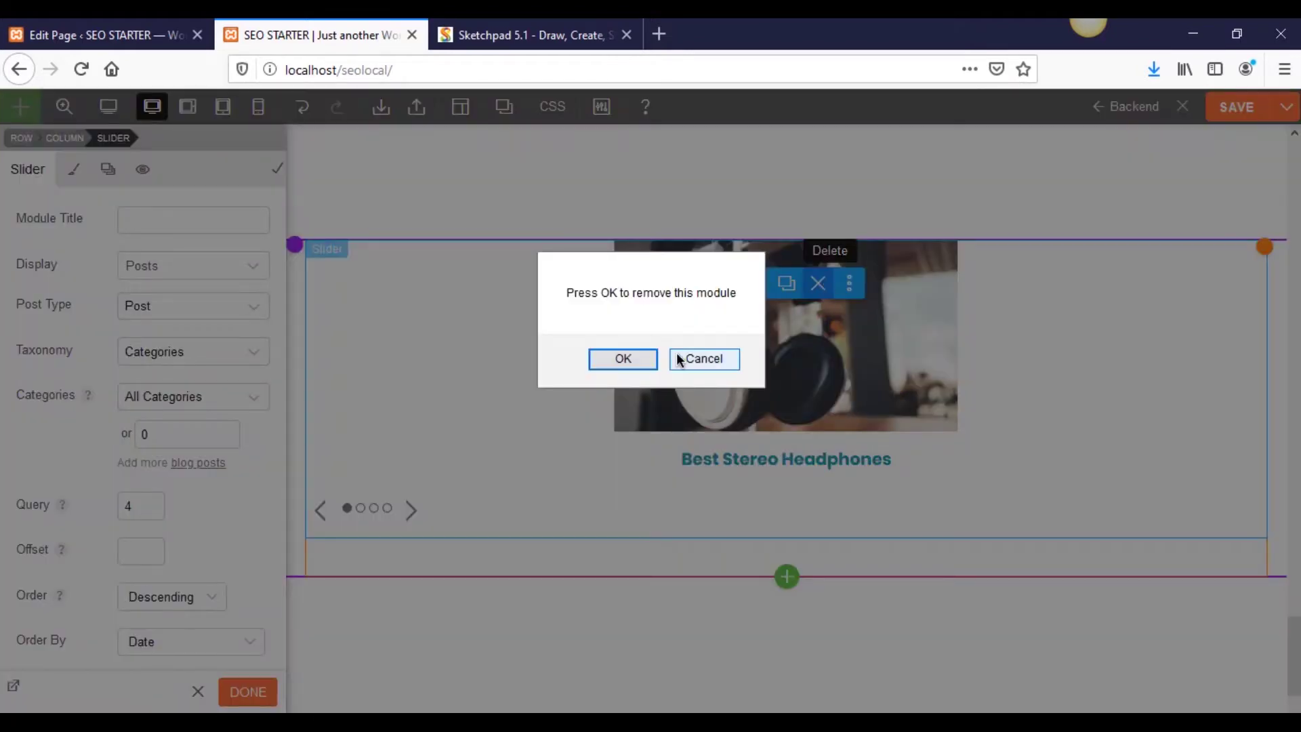
click(622, 358)
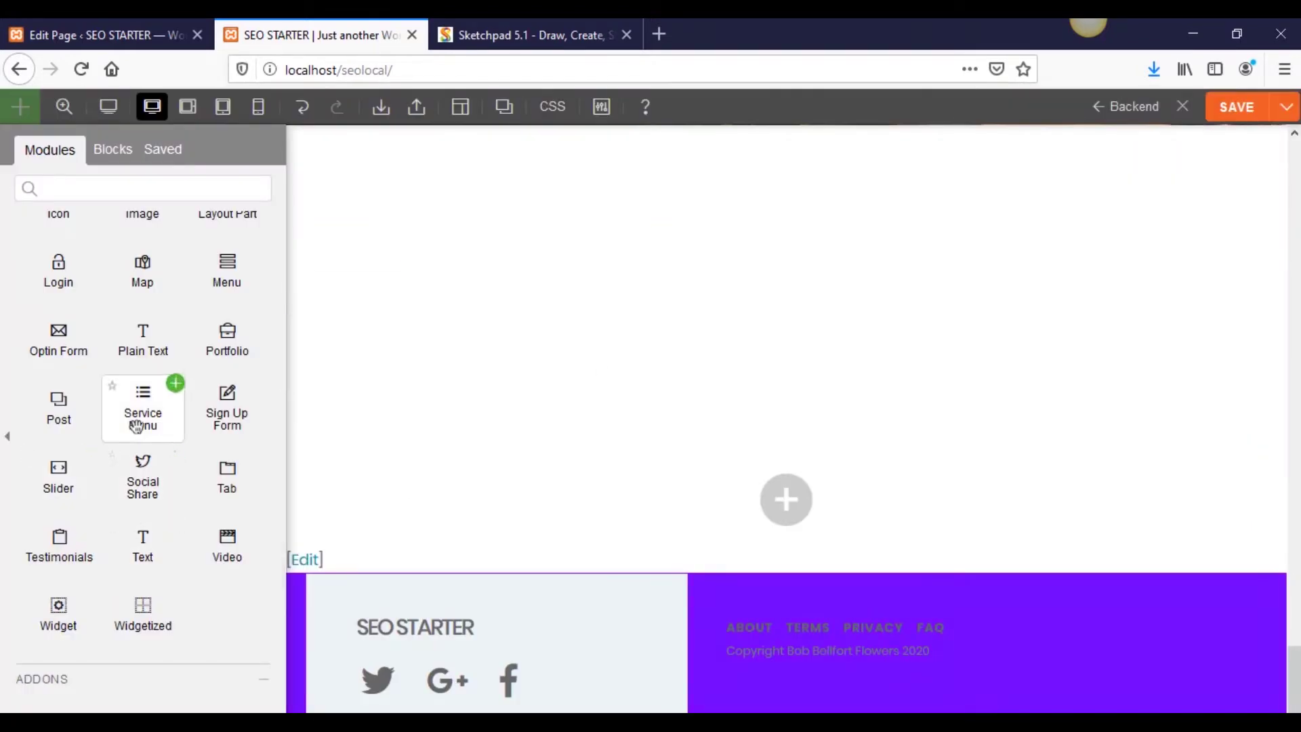
drag(143, 478, 430, 366)
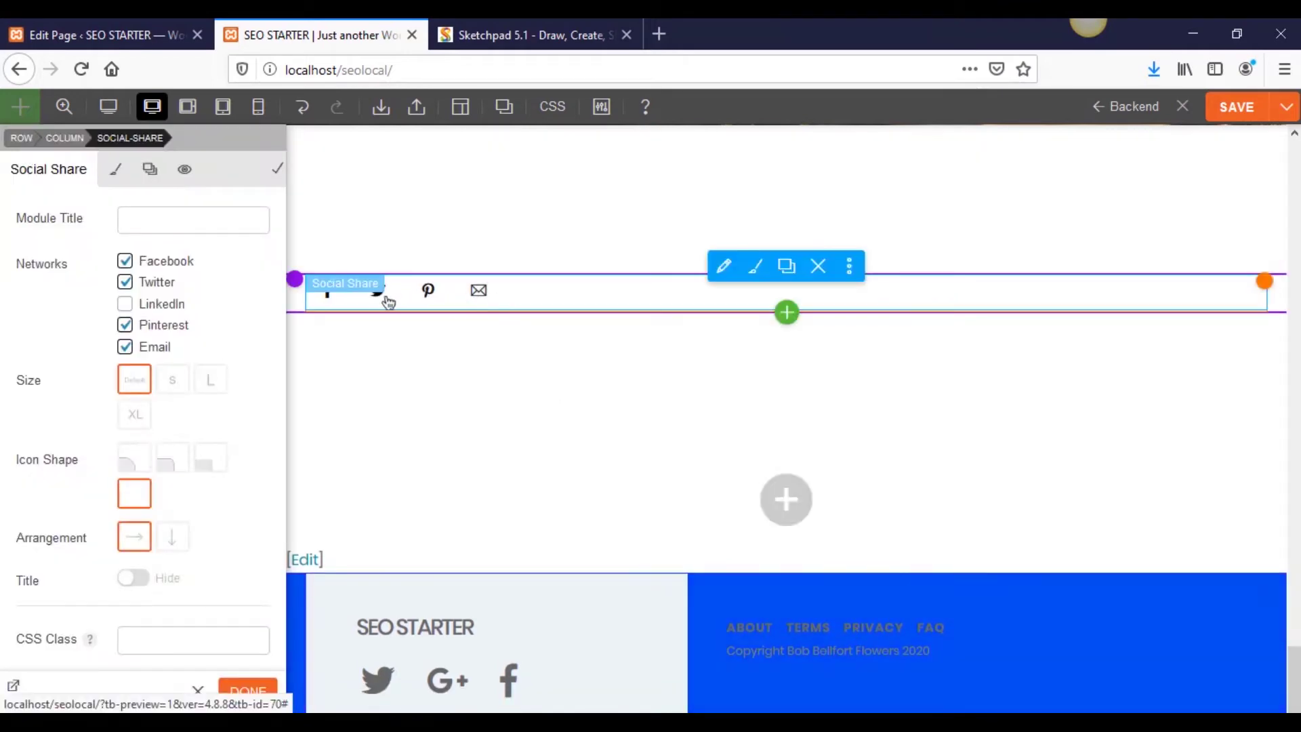
- Remove the Social Share module, check the Themify Ultra entry in the WordPress admin, and return to the page builder
click(818, 266)
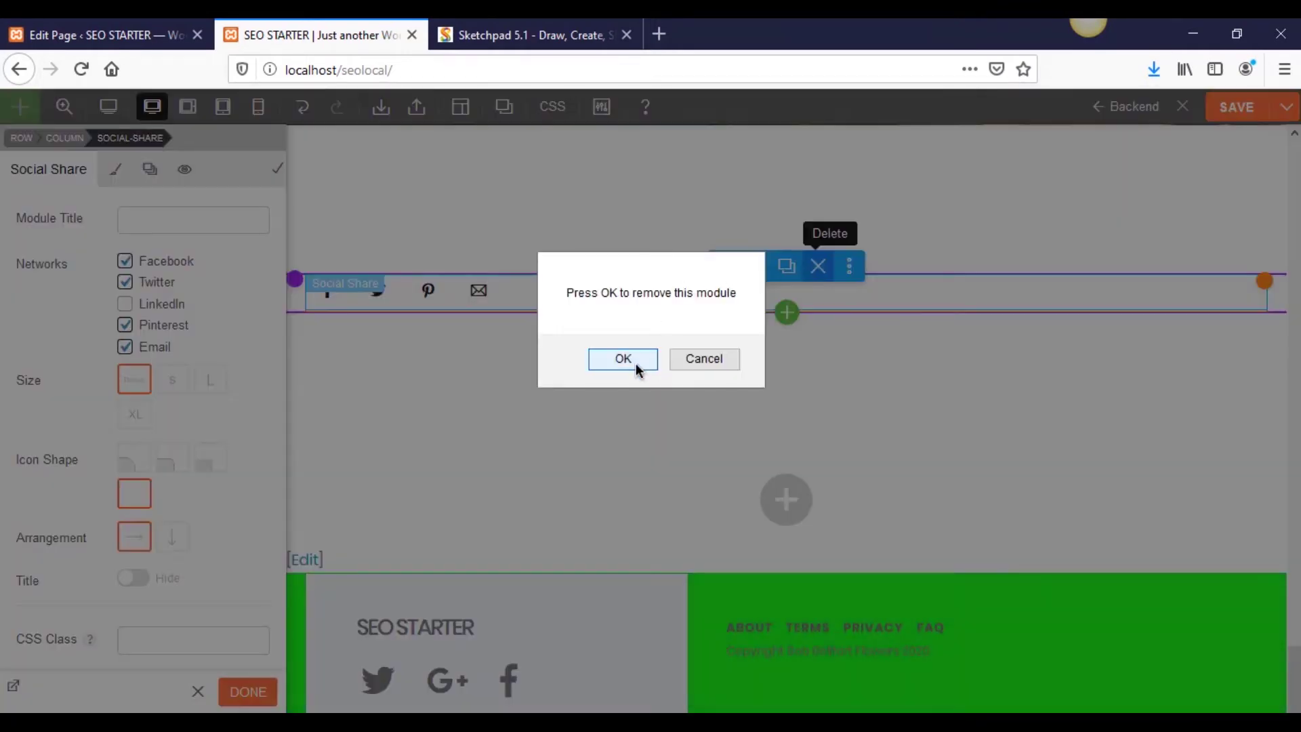
click(622, 360)
click(169, 37)
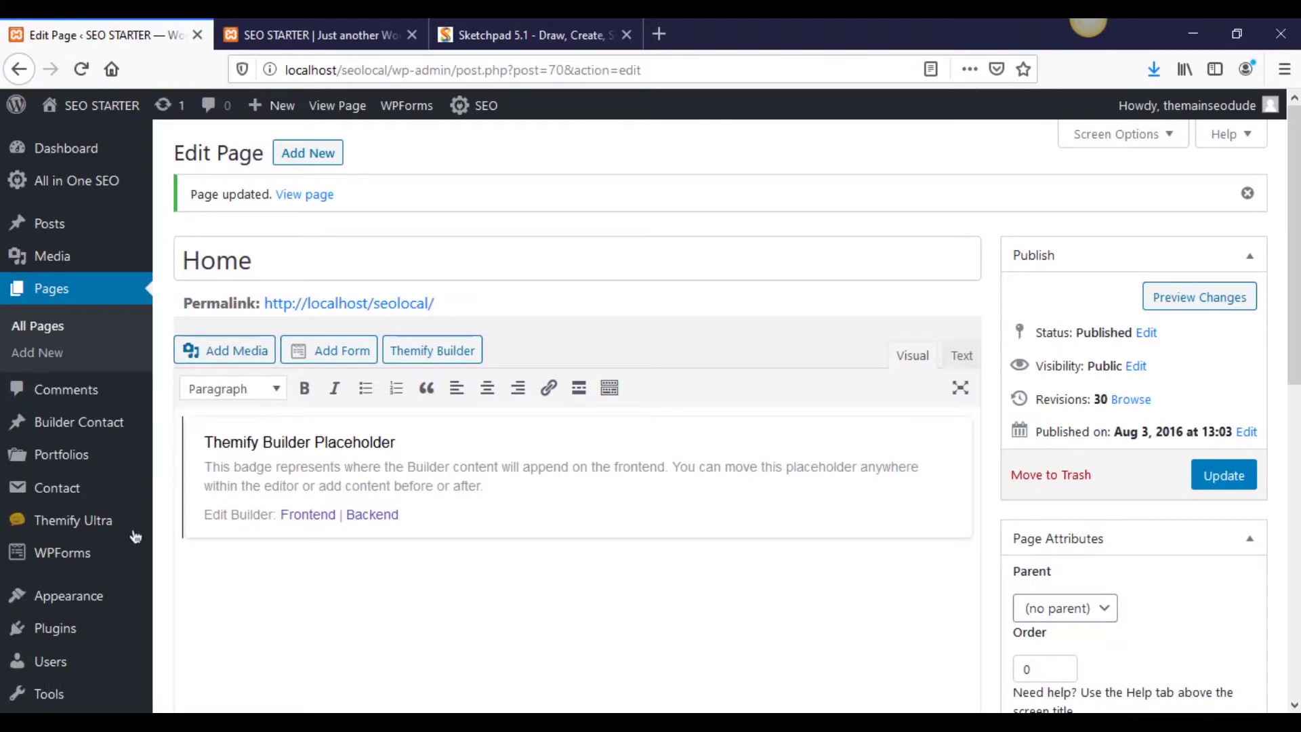
mouse_move(72, 523)
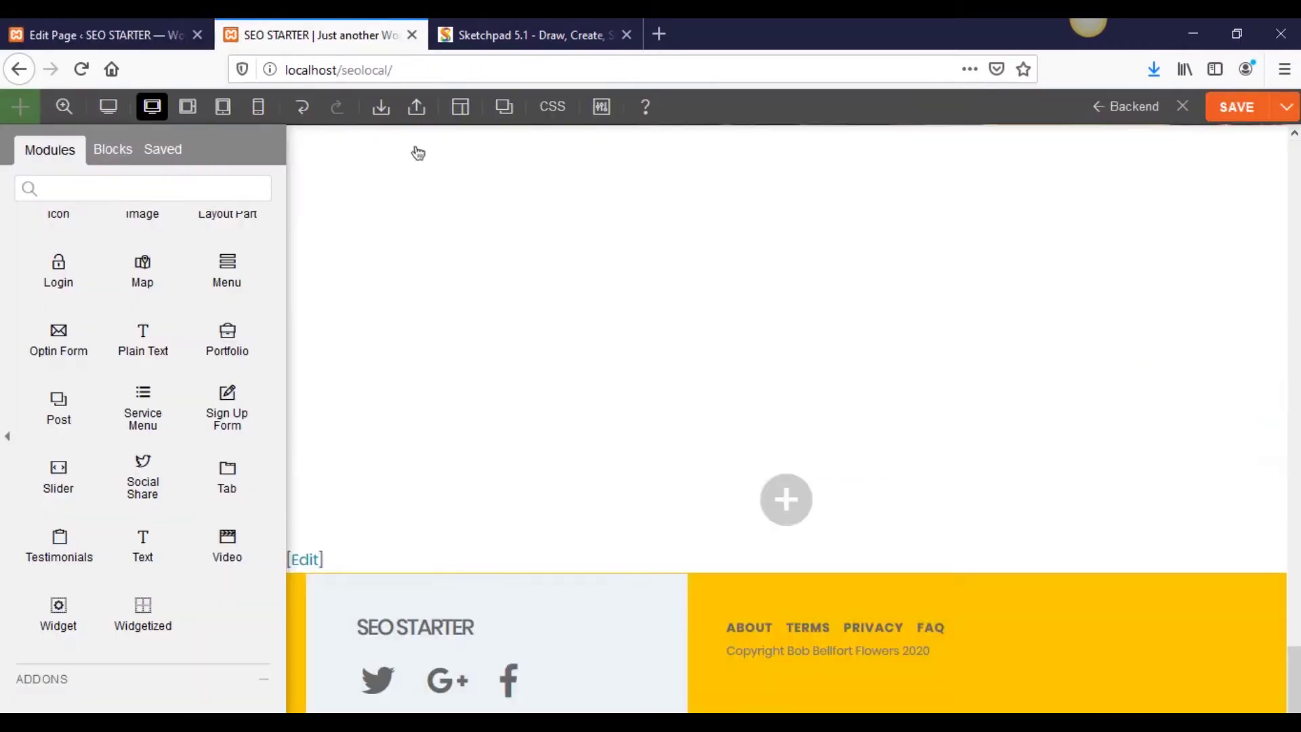
click(414, 24)
- Add a Tab module to the empty row above the footer and review its title, content and layout settings
drag(227, 478, 571, 309)
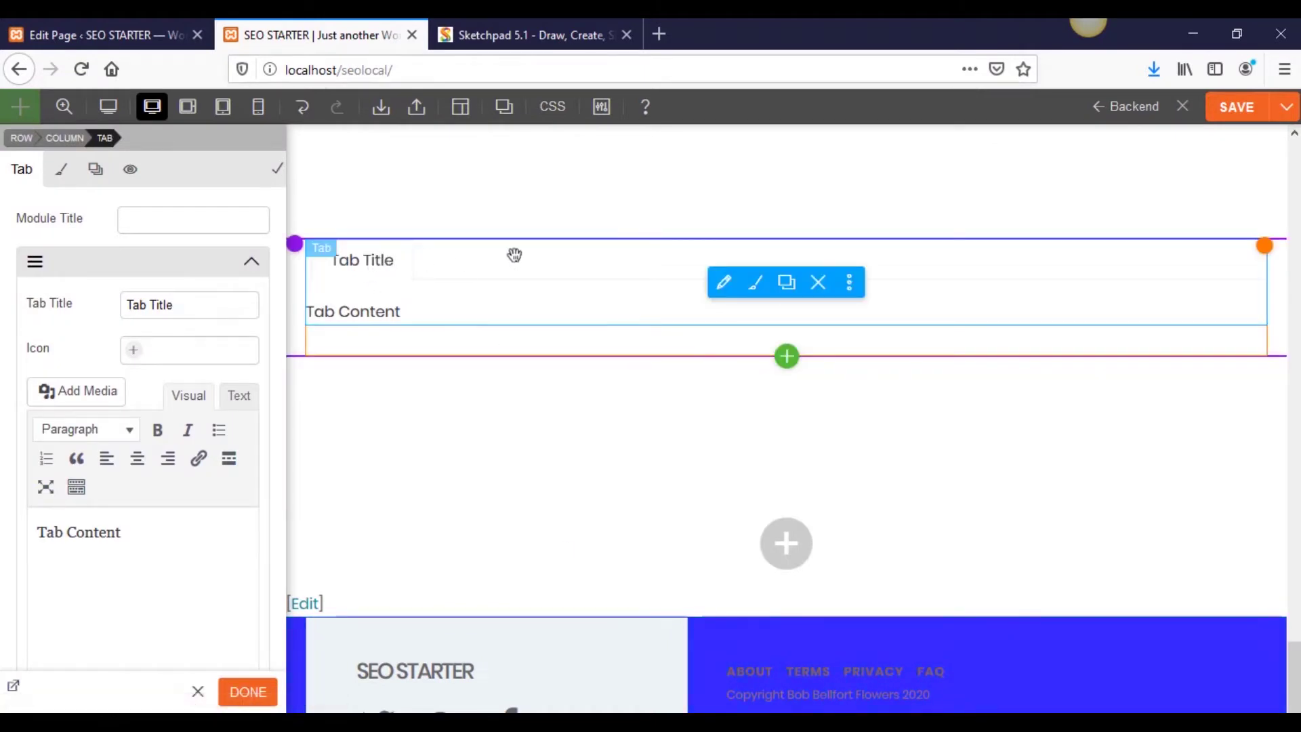
scroll(136, 511, down, 4)
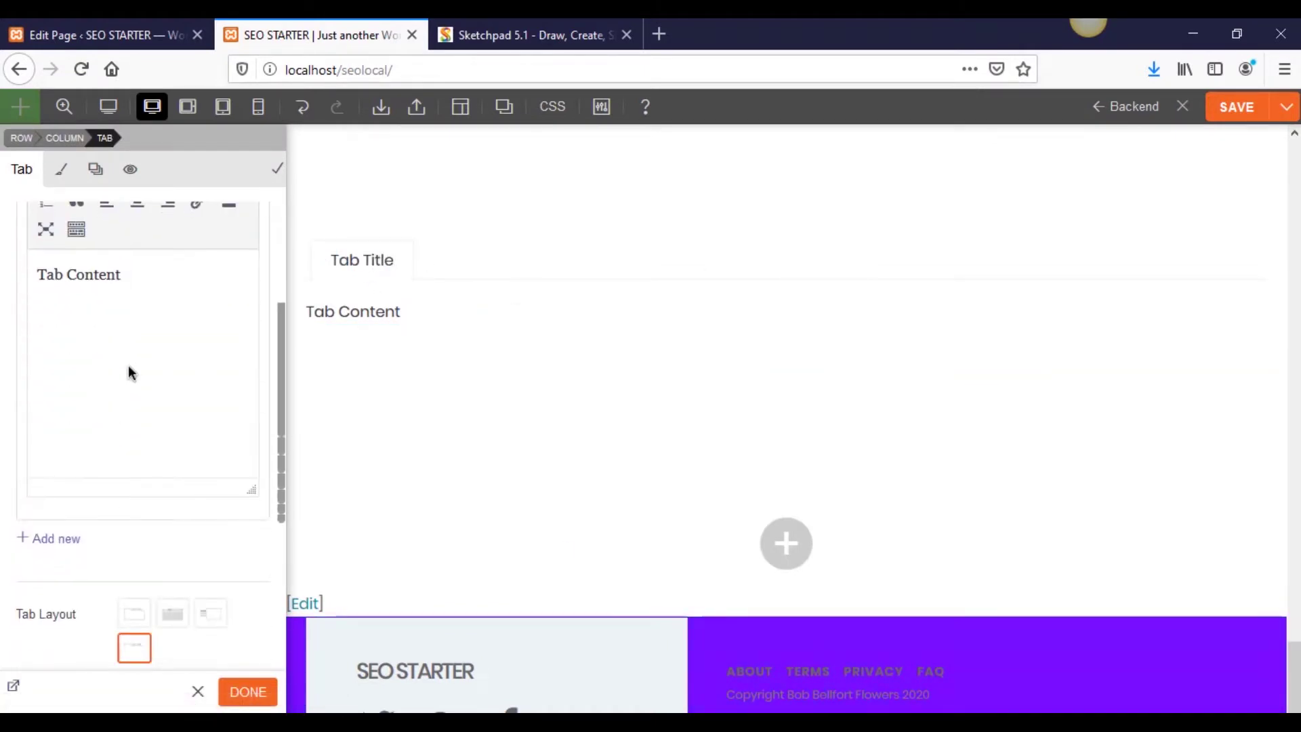
scroll(128, 372, up, 3)
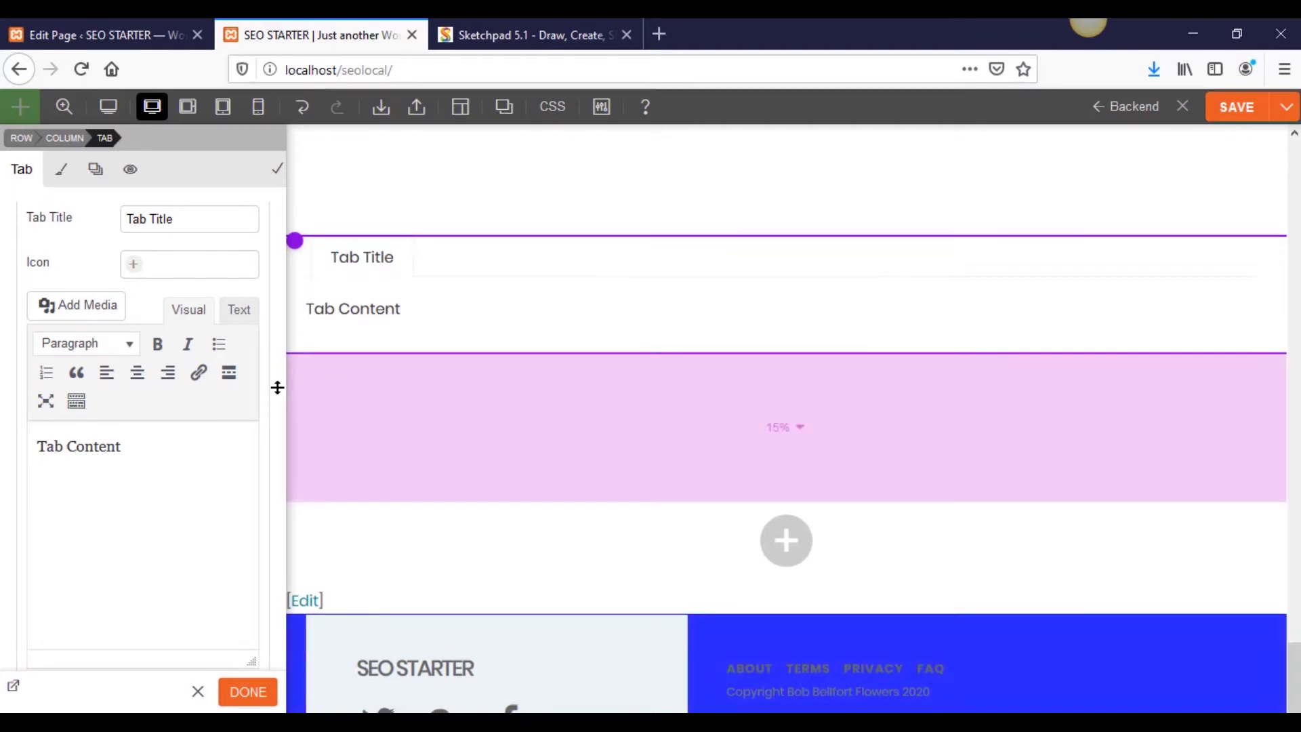
scroll(264, 388, up, 2)
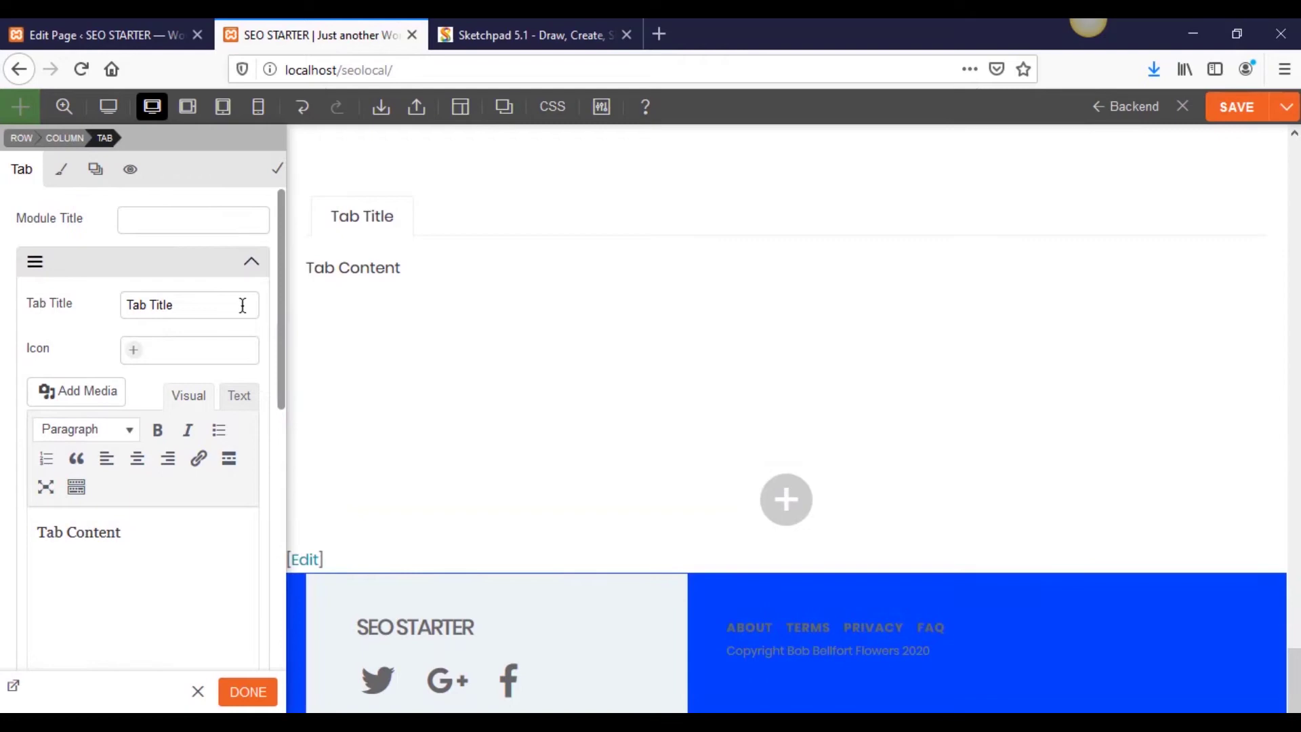
- Collapse the first tab's settings, try the other tab layouts such as Tab Window, and set the layout to Tab Frame
click(251, 262)
click(174, 376)
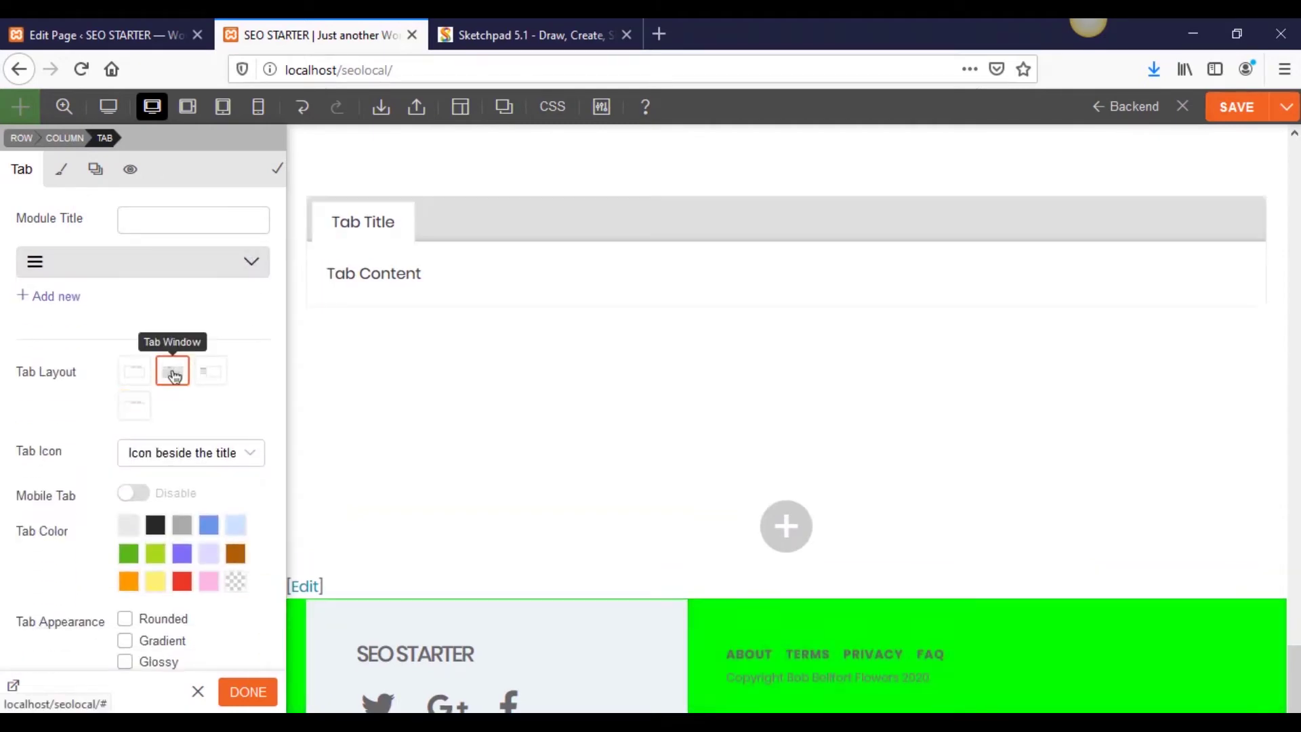
click(209, 378)
click(135, 407)
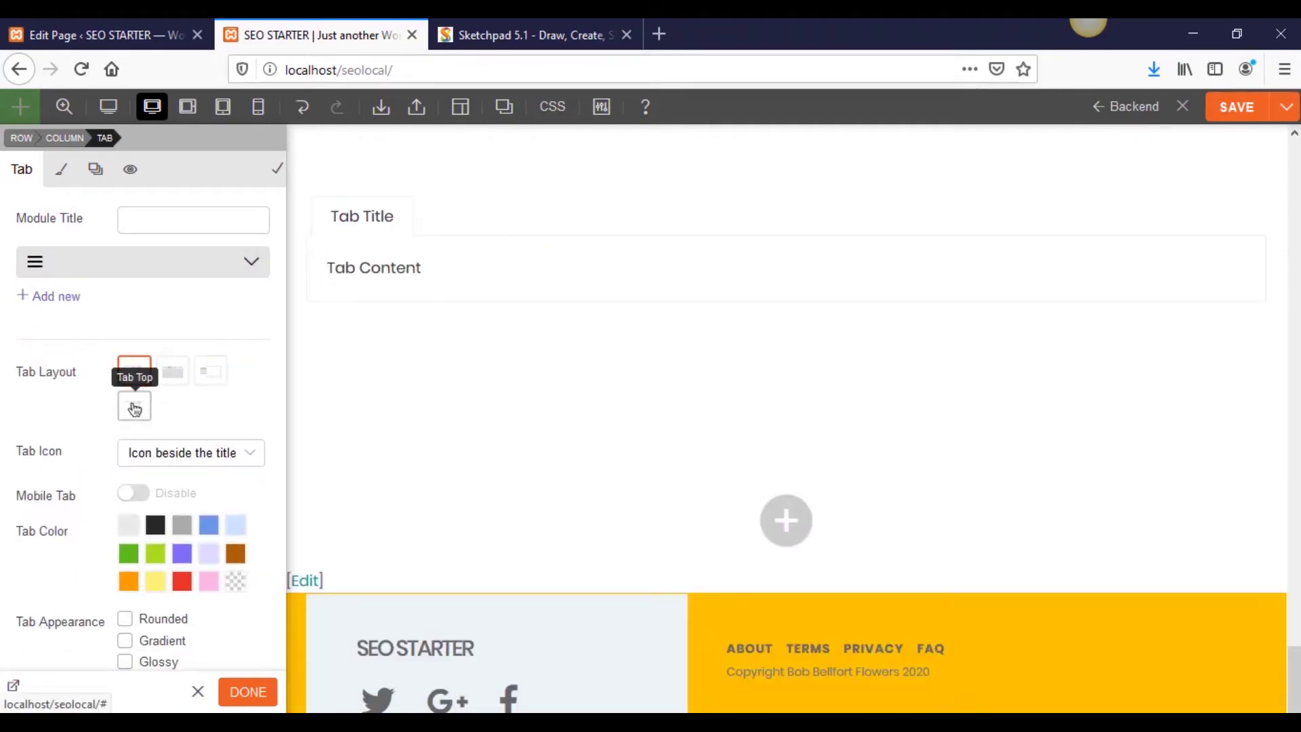
click(137, 370)
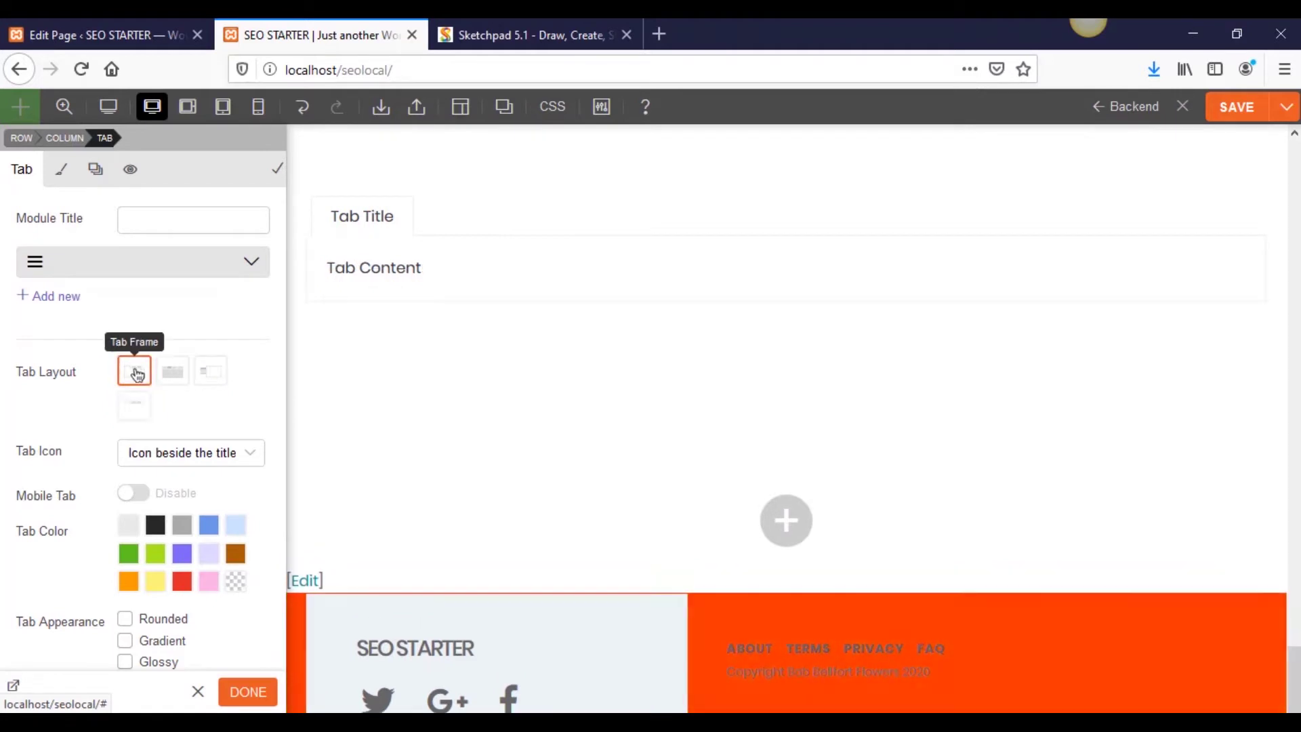
- Add a second tab titled "Tab 2" to the Tab module and finish editing the module
click(36, 296)
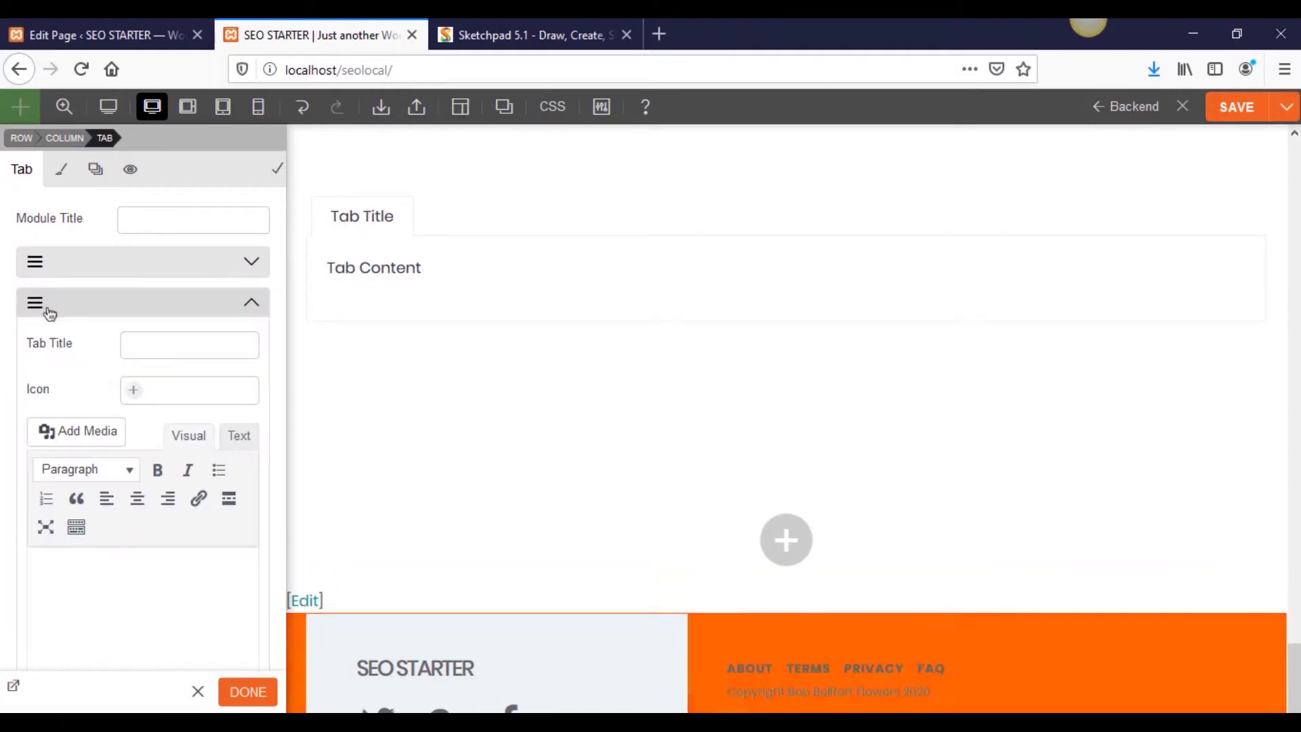
click(225, 340)
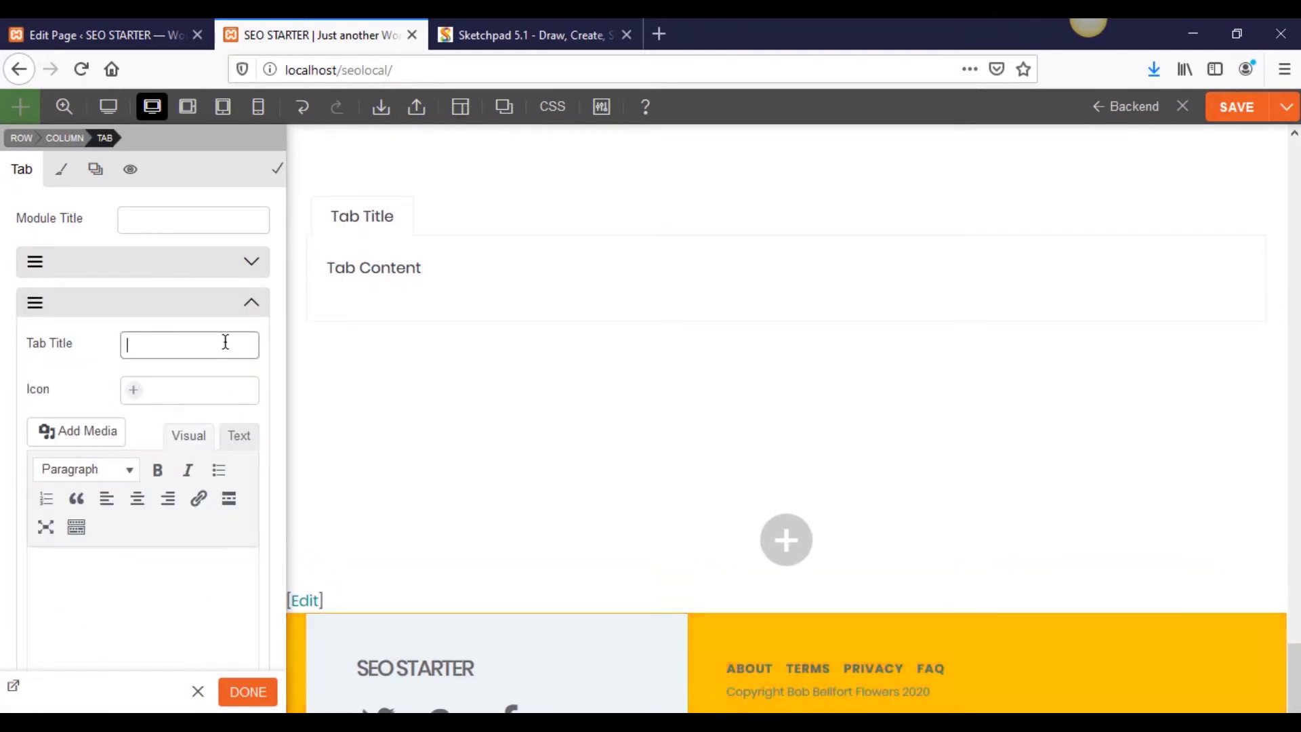
text(Tab 2)
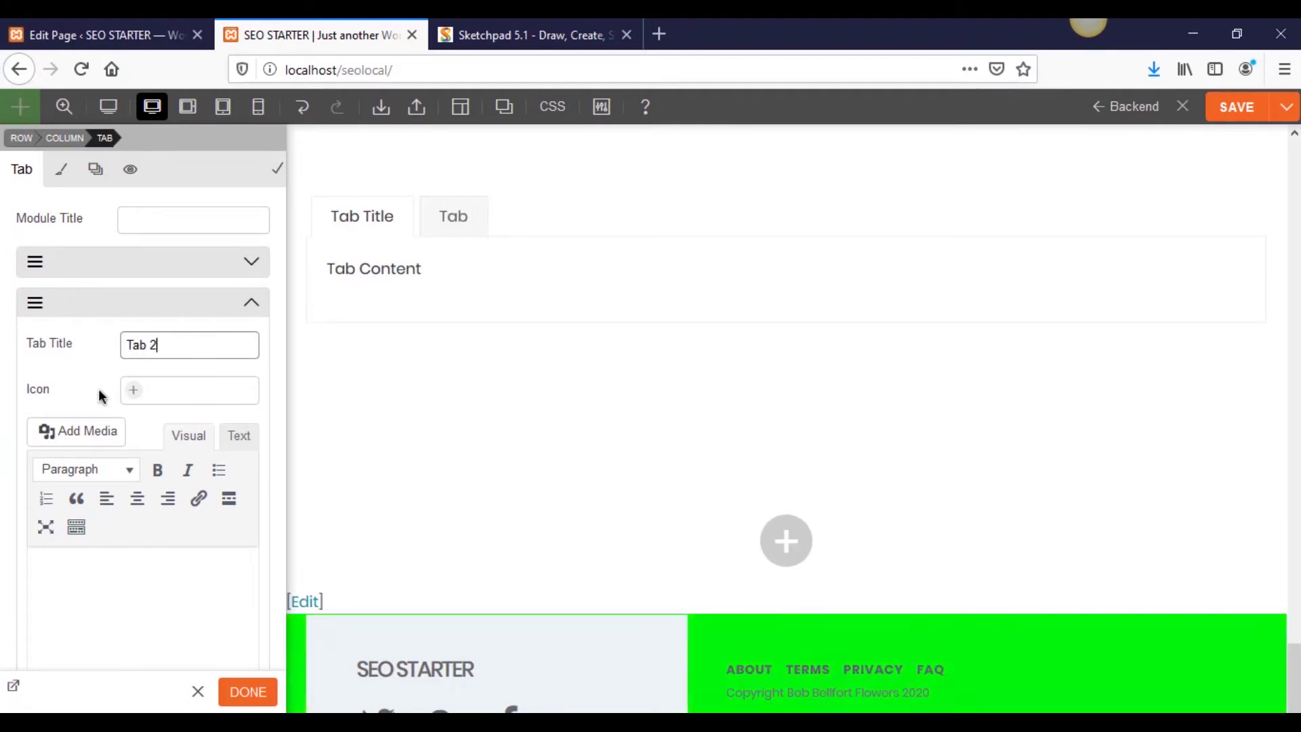
click(248, 691)
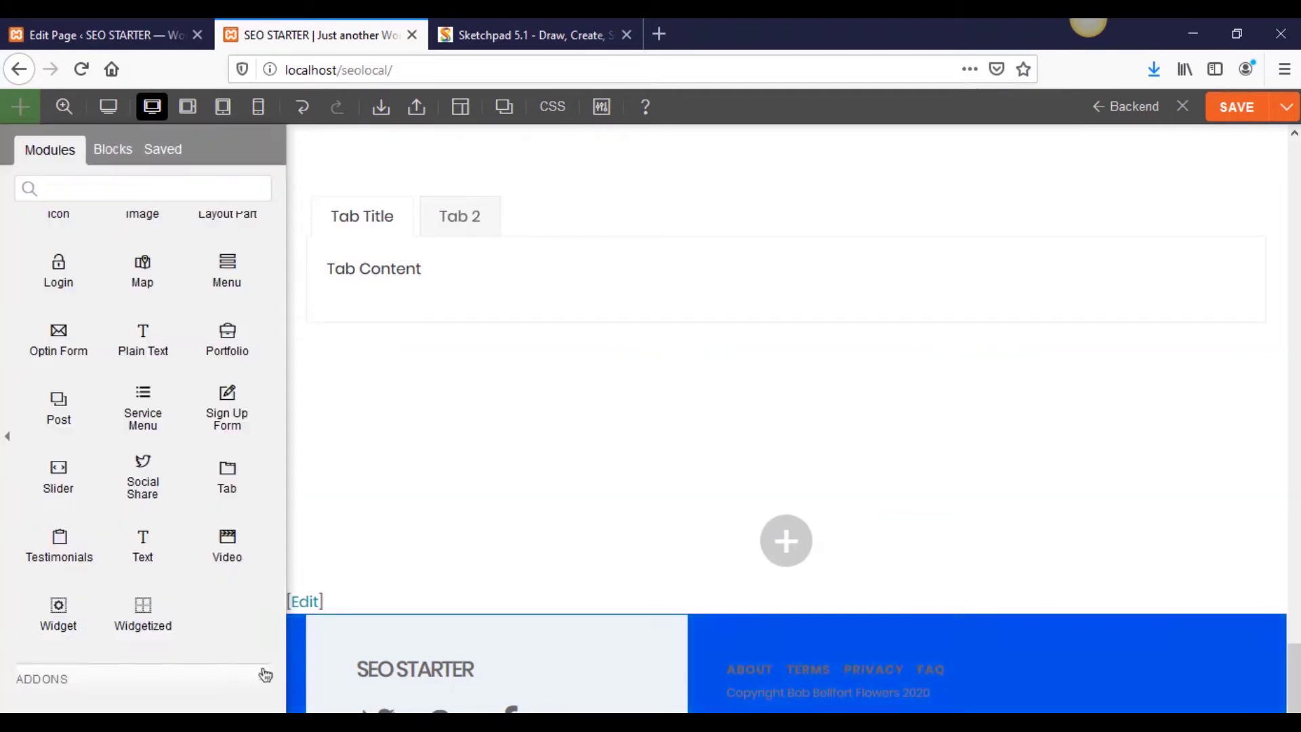
- Switch between Tab 2 and the first tab on the page, and remove the Tab module
click(459, 220)
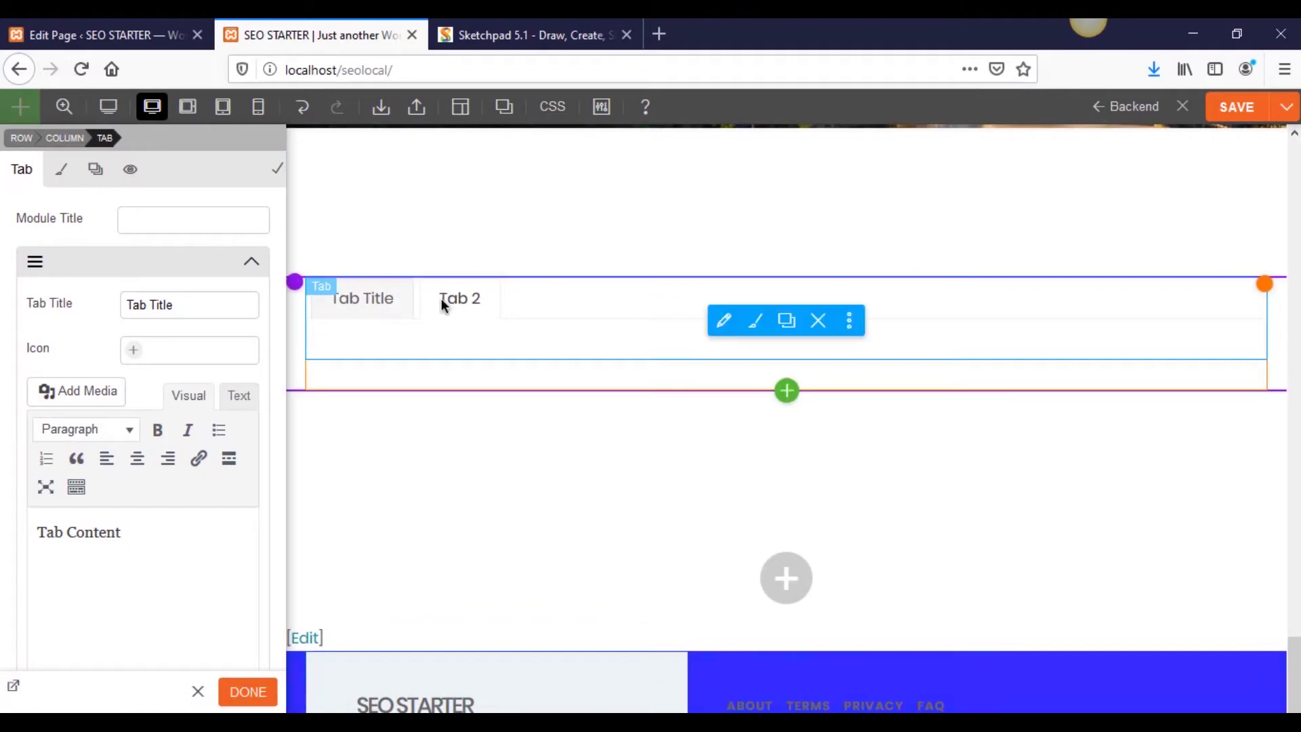
click(375, 312)
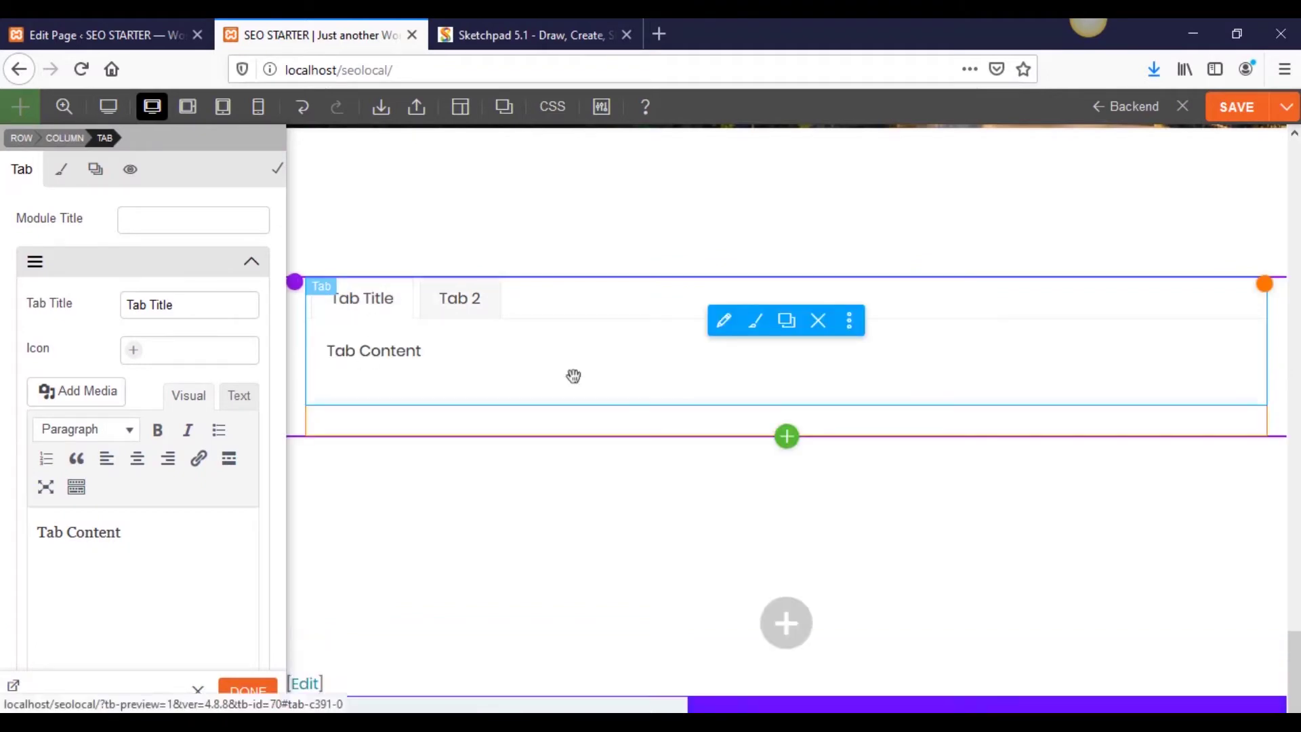
click(820, 322)
click(630, 360)
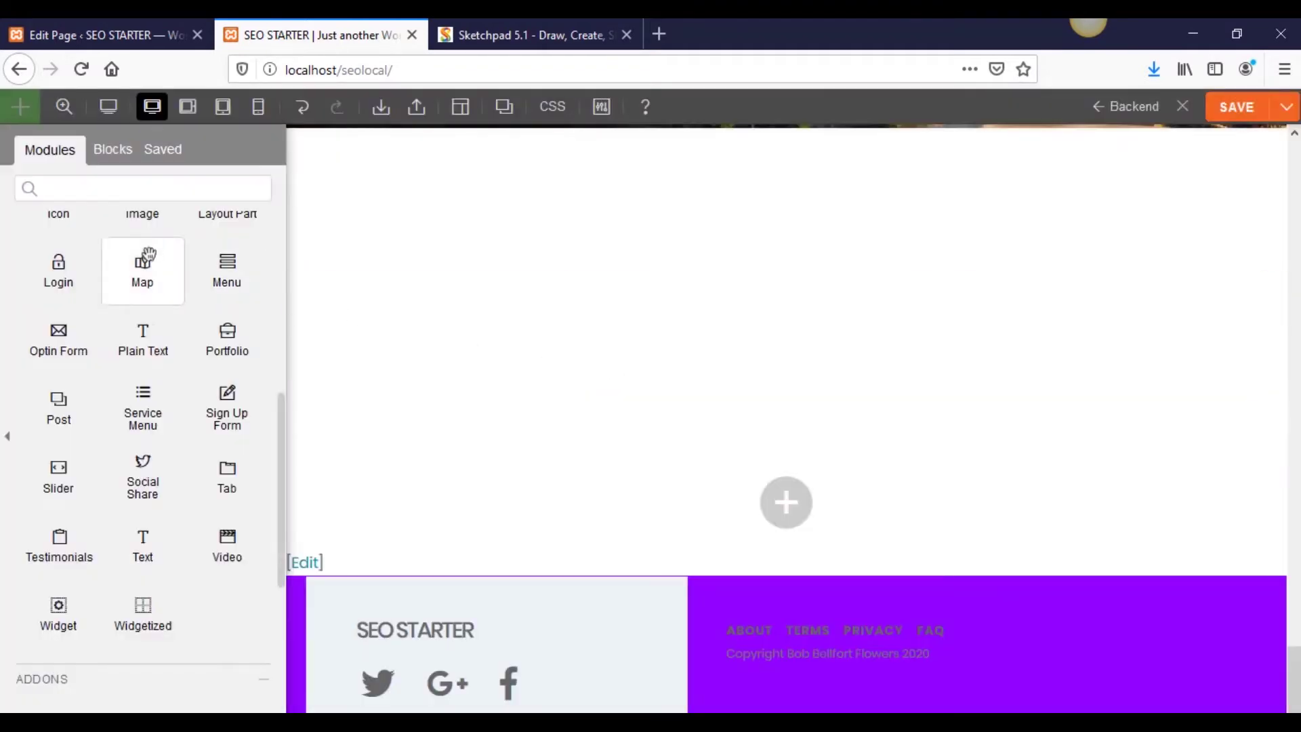
scroll(156, 555, down, 3)
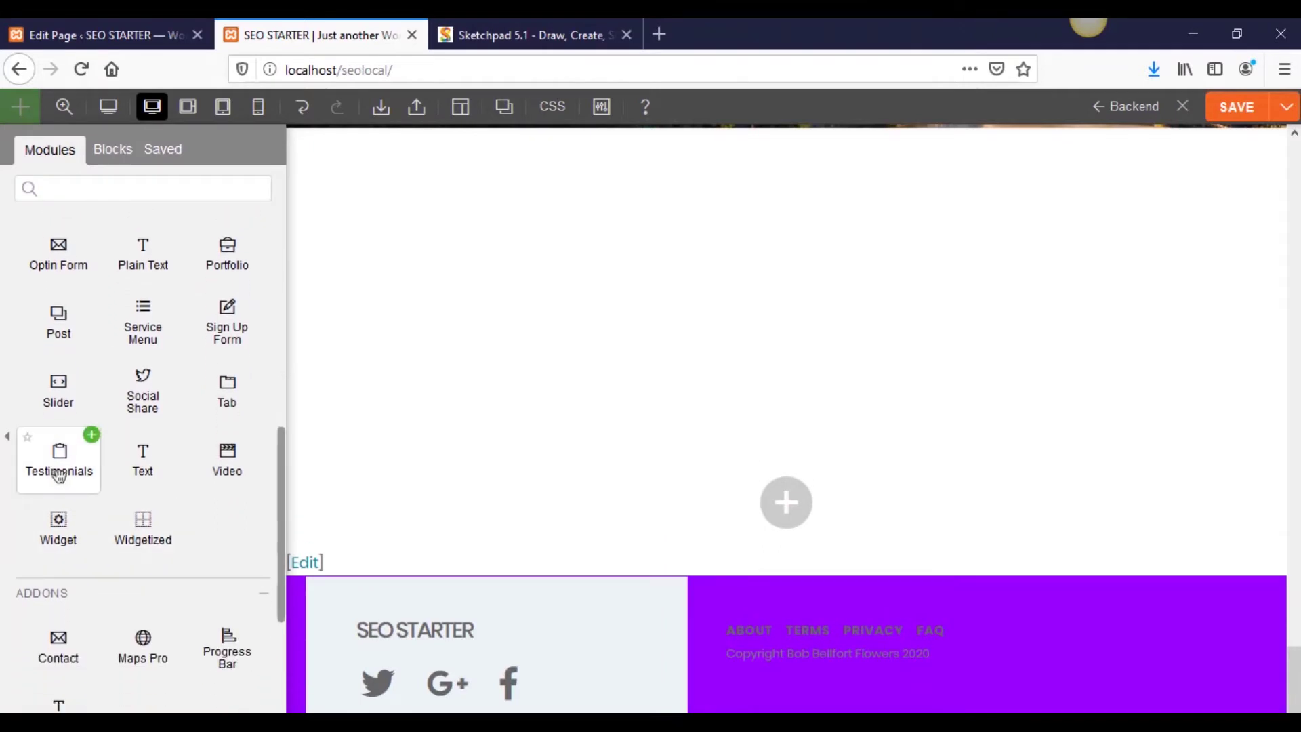
- Add a Testimonials module to the empty row above the footer and review its content, person, company and slider settings
drag(60, 459, 578, 320)
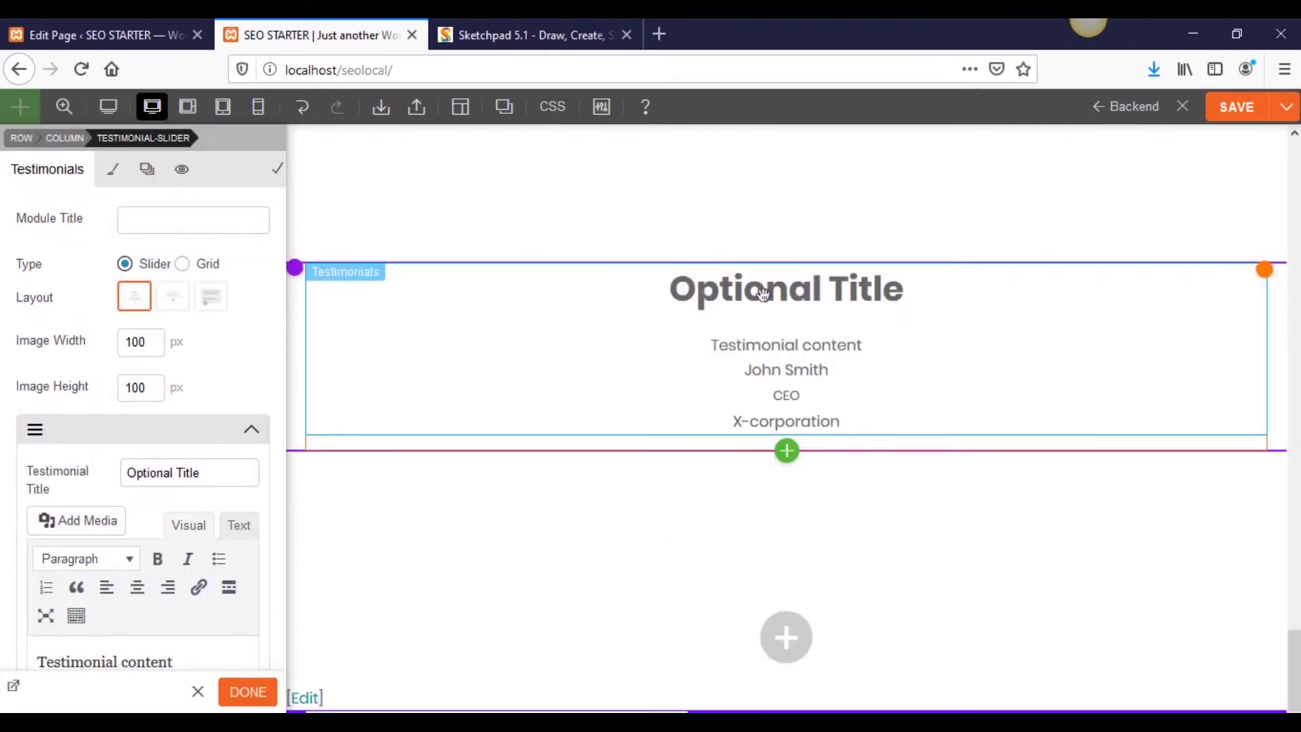
scroll(229, 575, down, 10)
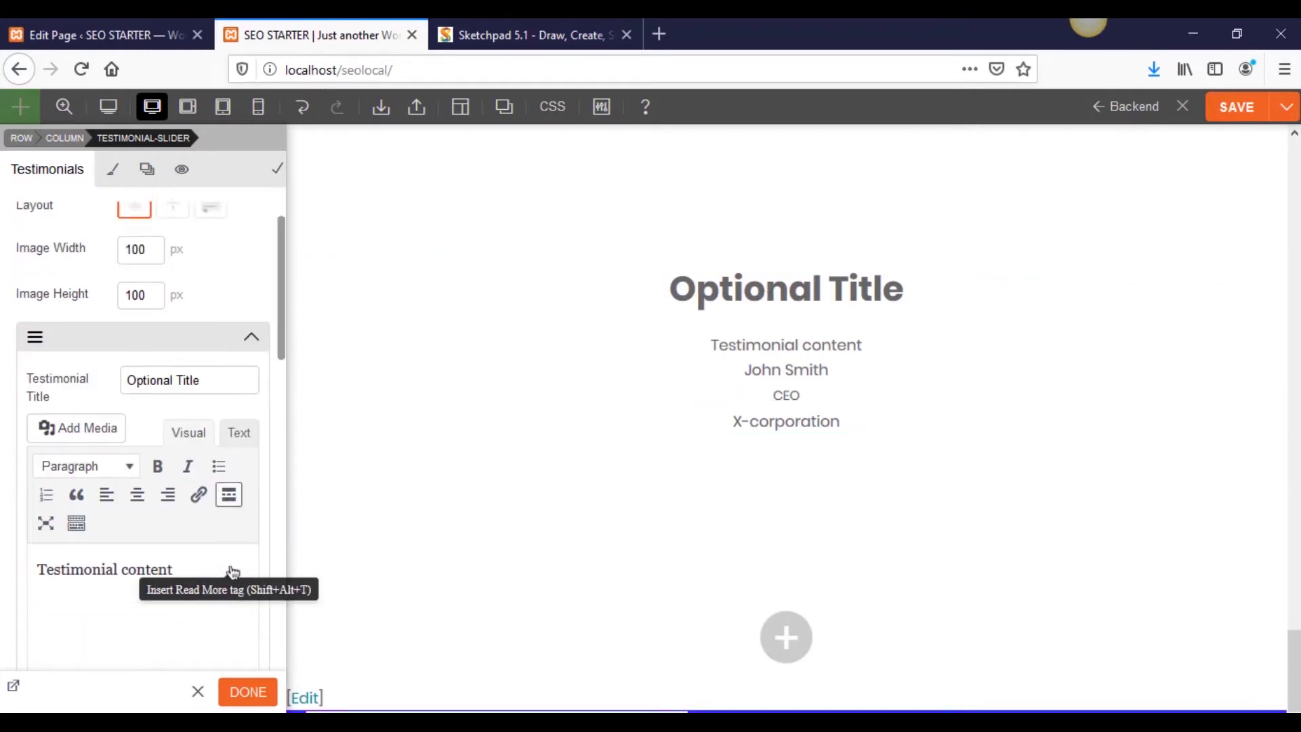
scroll(230, 569, up, 3)
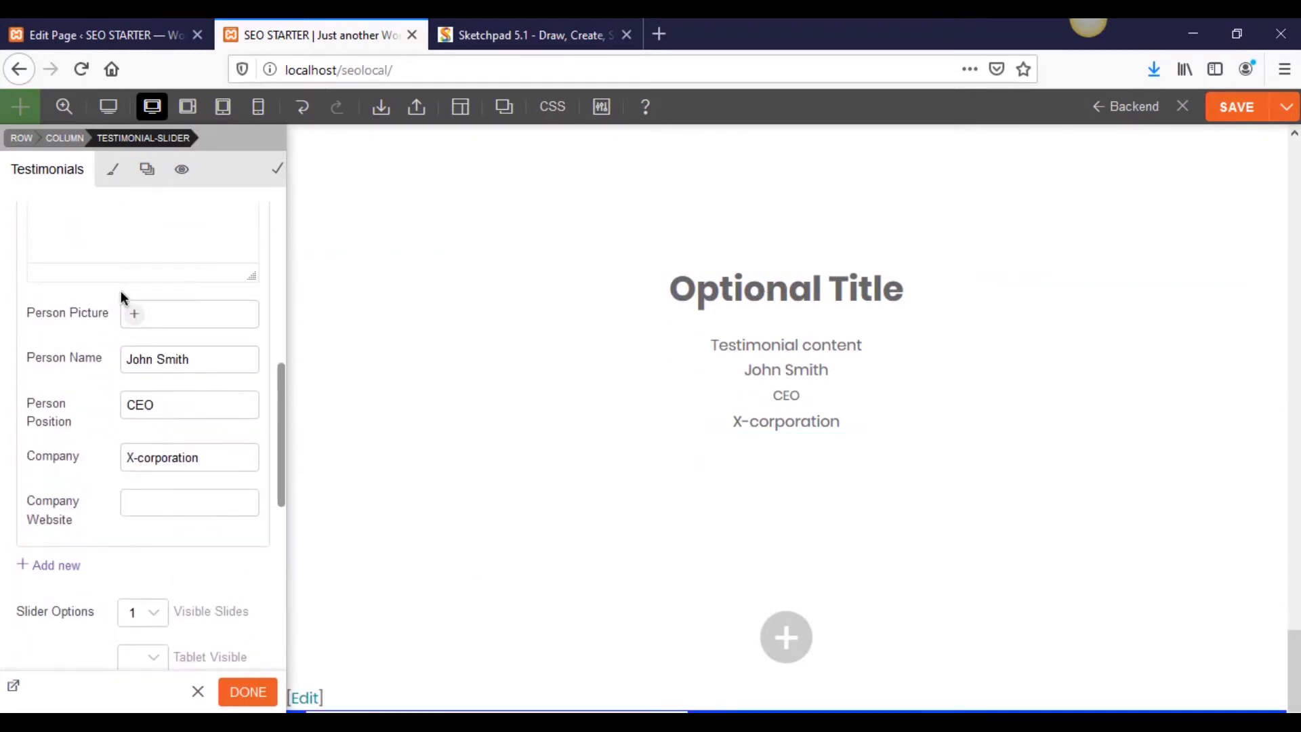
scroll(166, 519, down, 3)
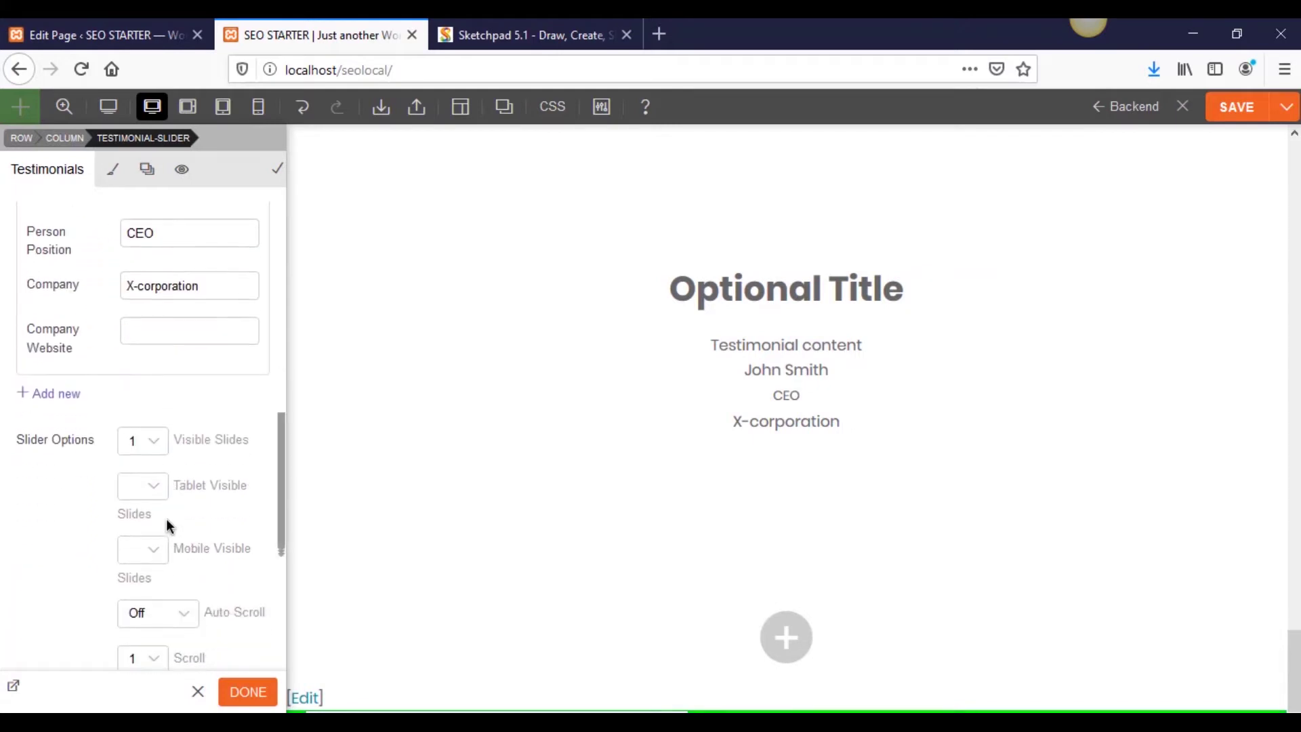
scroll(168, 526, up, 12)
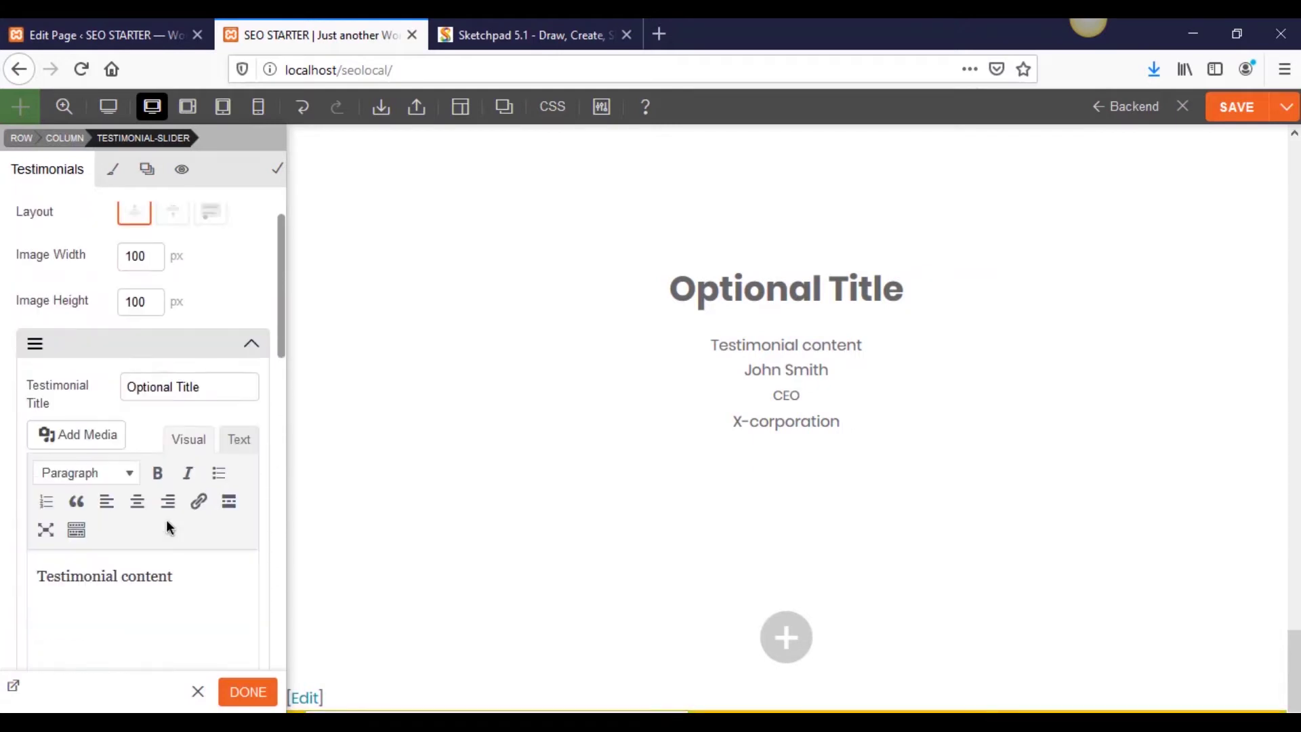
scroll(168, 526, up, 1)
- Set the testimonials layout to Image Bubble and the type to Grid with a three-column grid layout
click(173, 296)
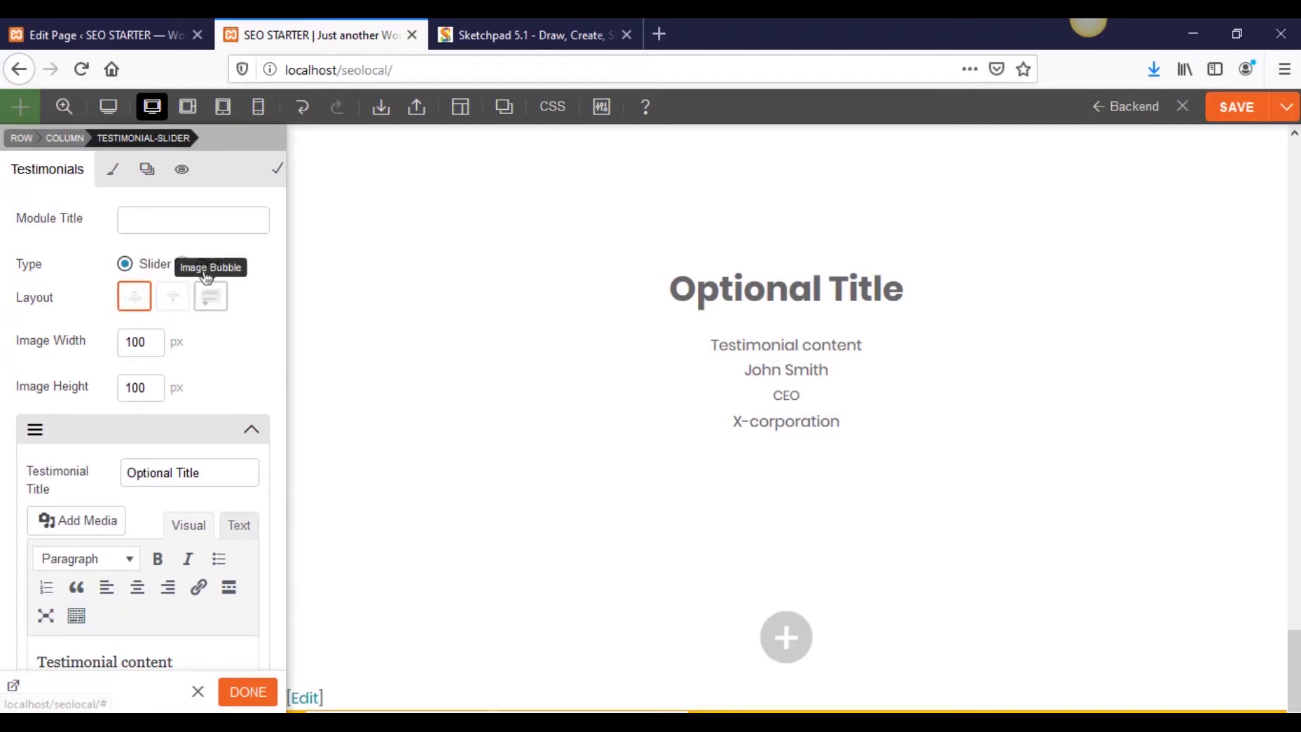
click(207, 296)
click(183, 263)
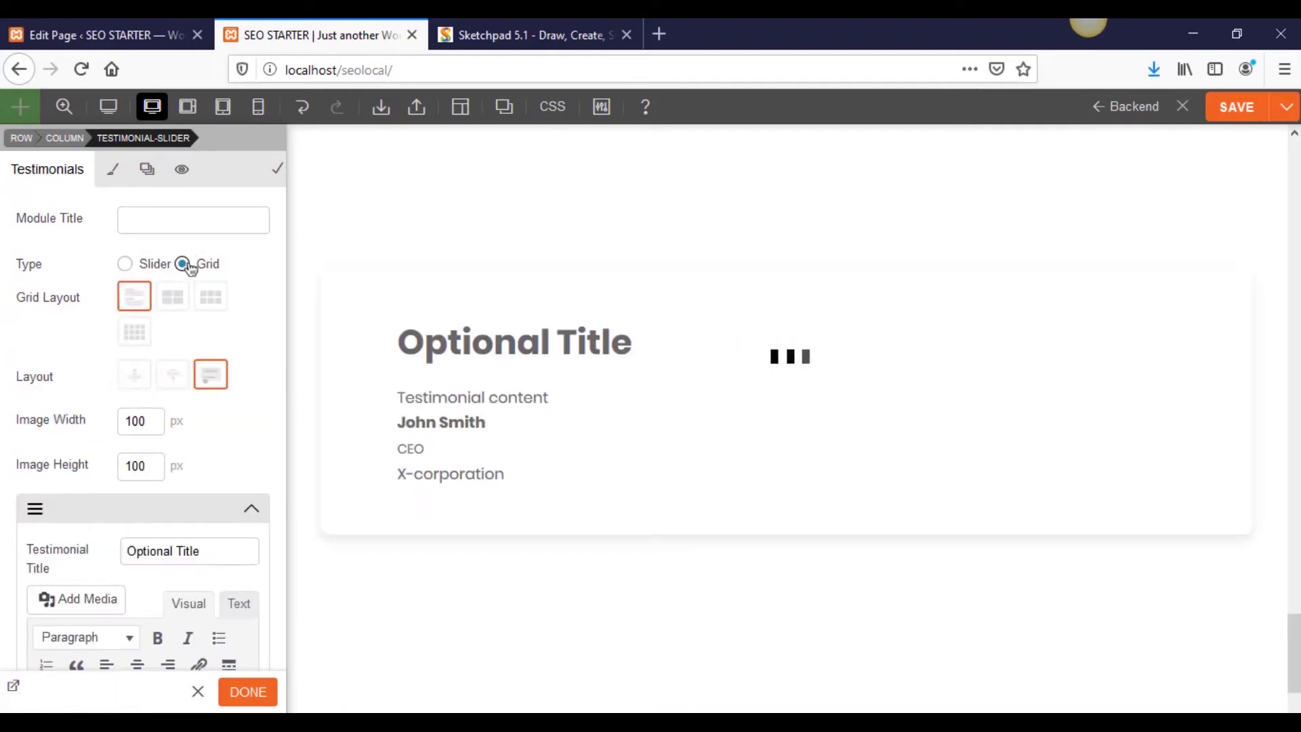
click(208, 306)
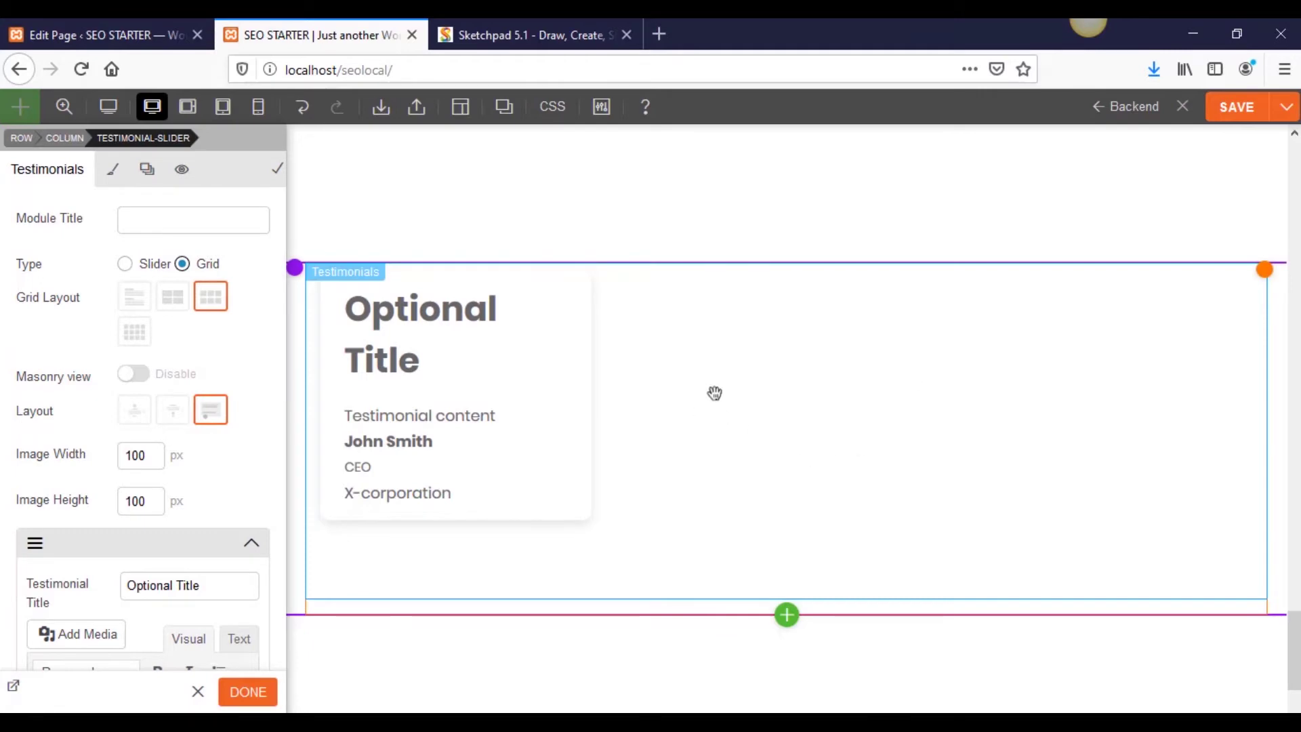
- Remove the Testimonials module from the page
mouse_move(388, 335)
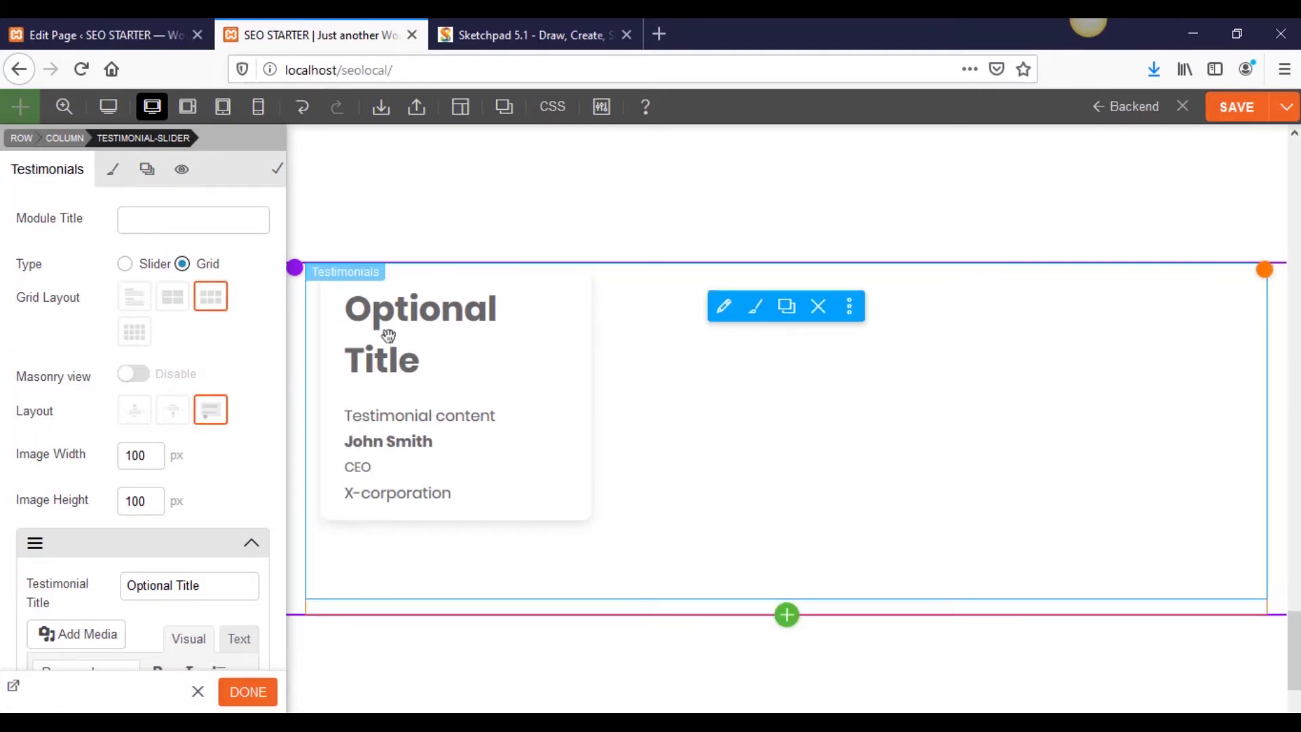
click(818, 306)
click(619, 357)
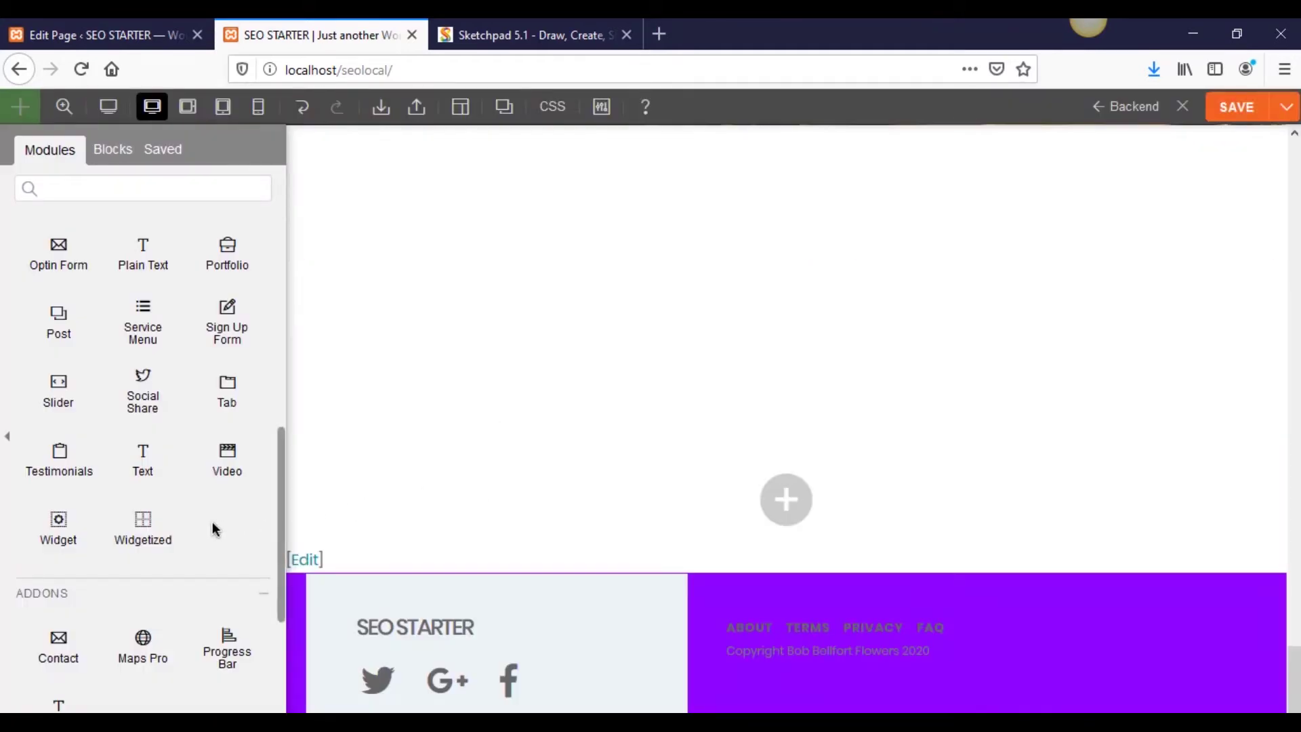
- Add a Text module to the empty row above the footer, look over its content editor, and remove the module
mouse_move(147, 458)
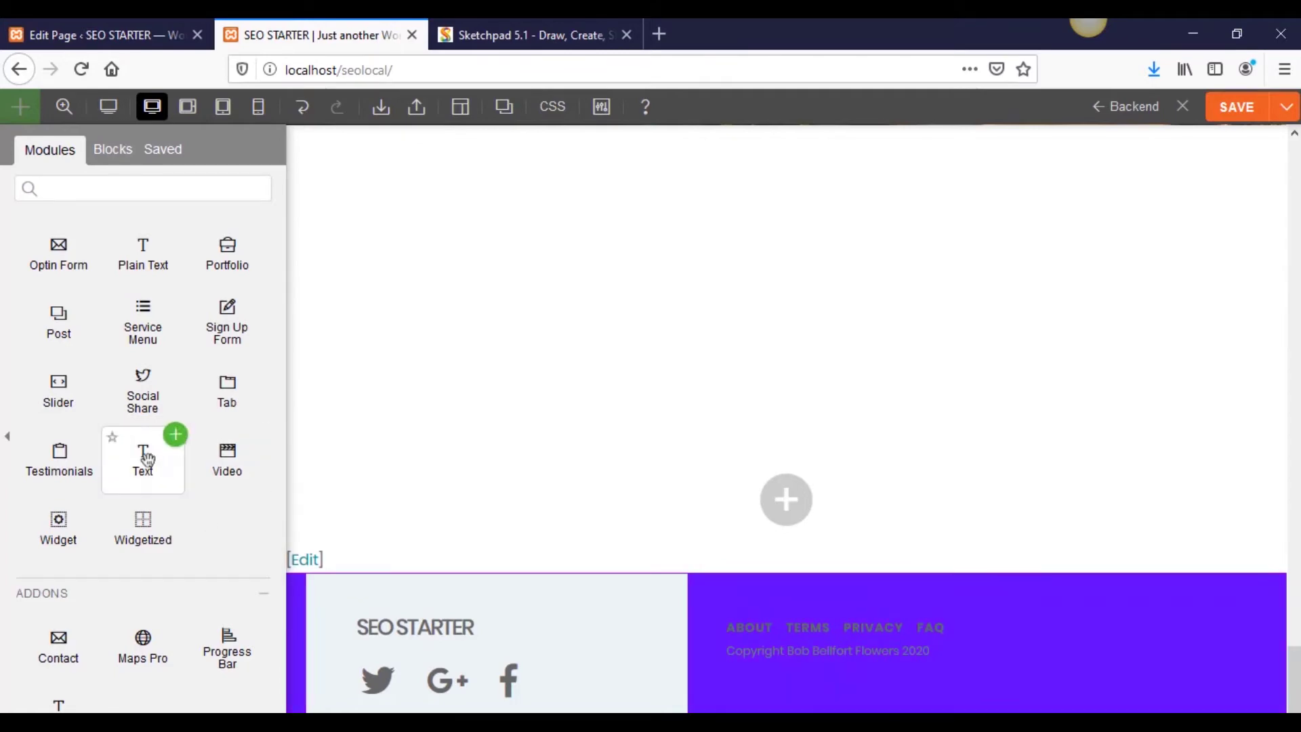
drag(139, 471, 673, 328)
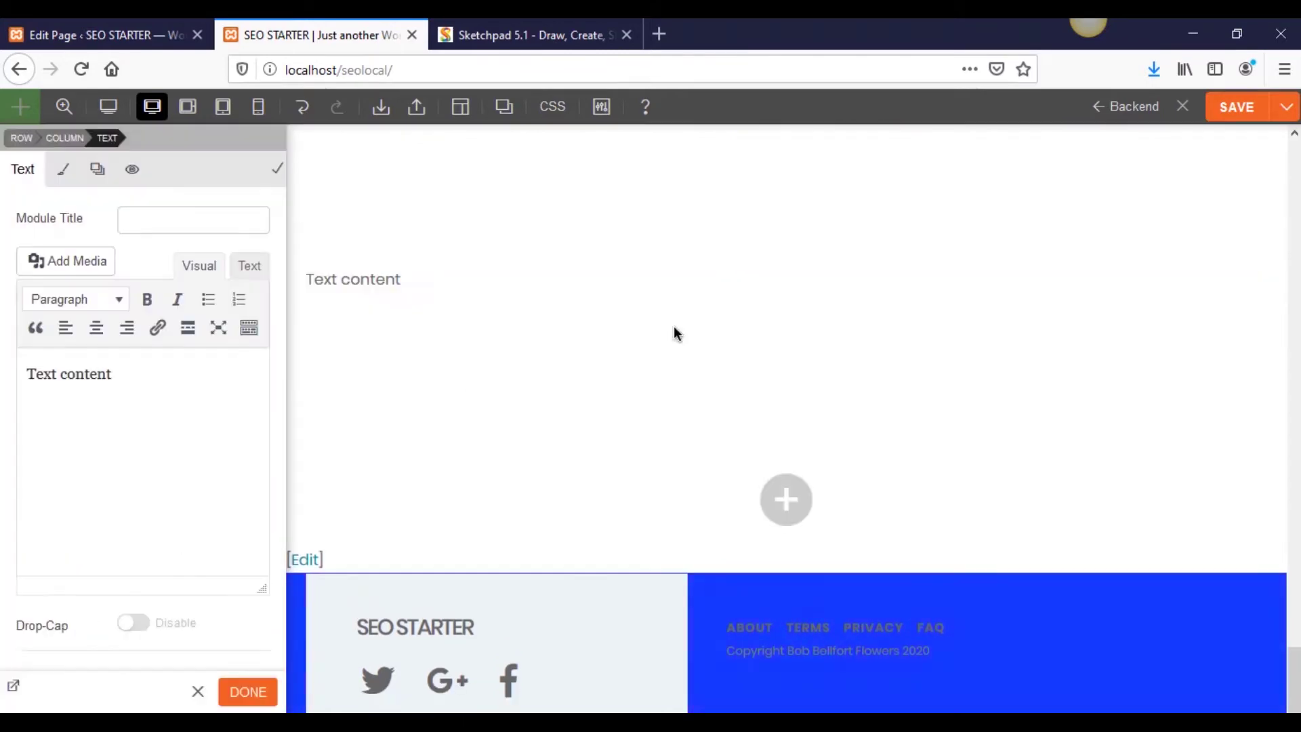
drag(214, 385, 27, 374)
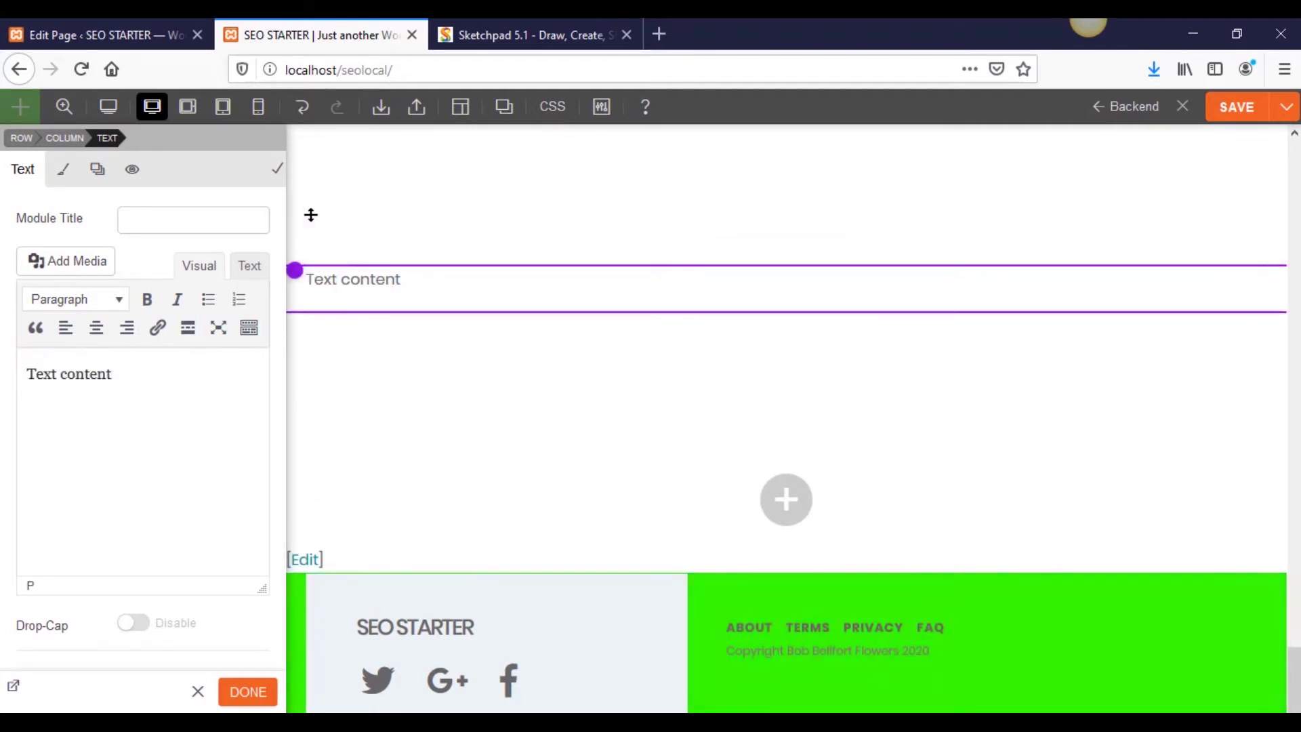
mouse_move(364, 284)
click(818, 258)
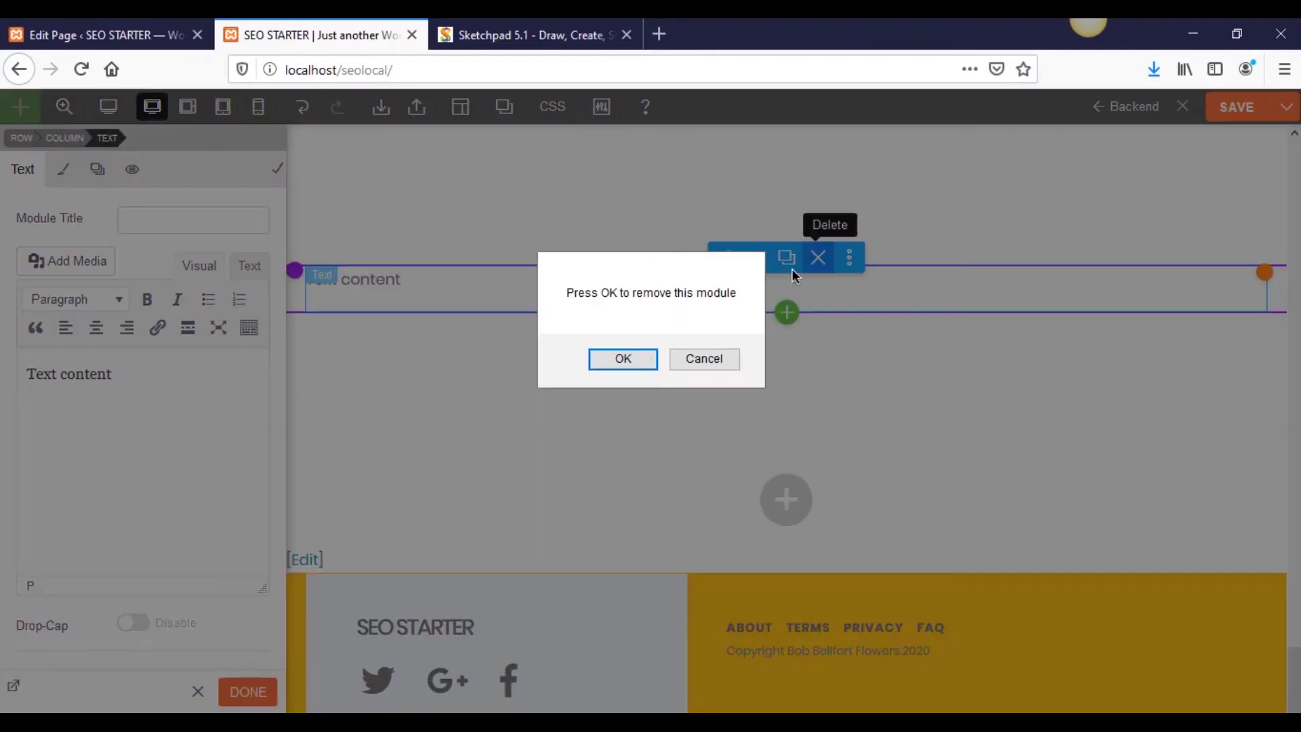
click(622, 359)
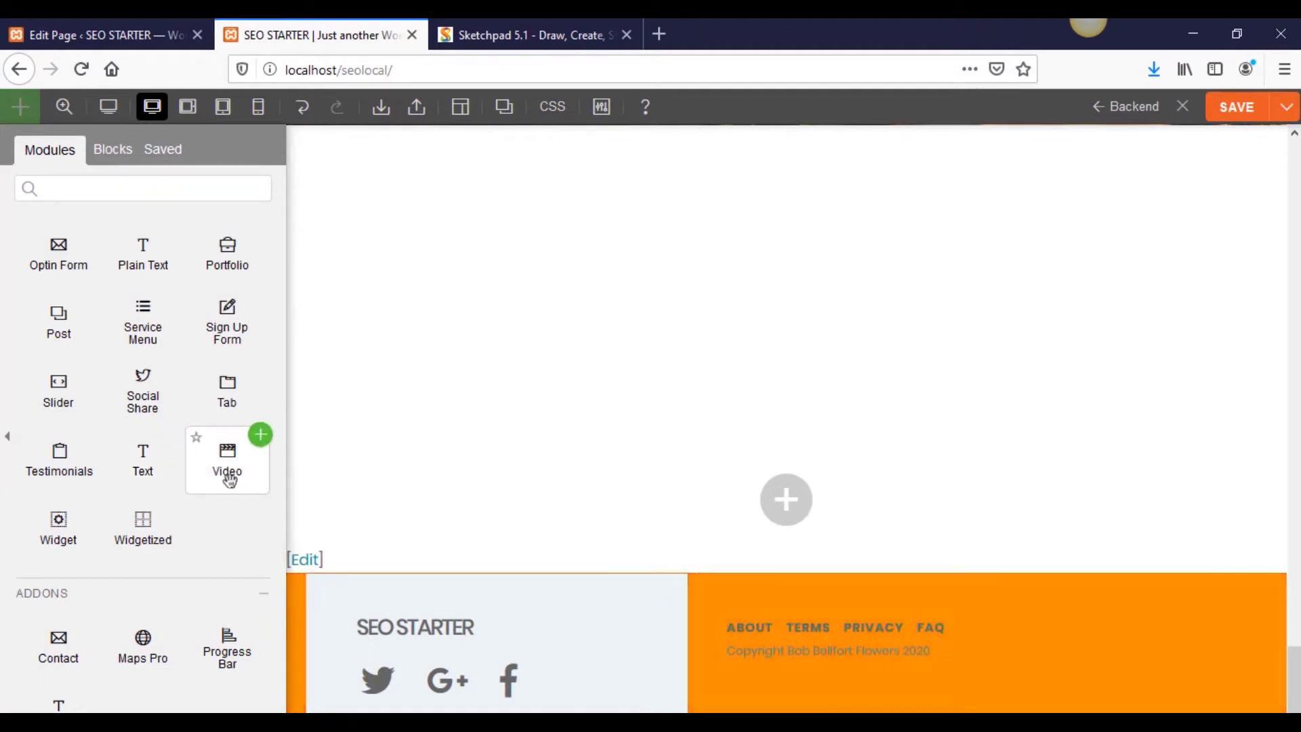
- Add a Widget module to the empty row, look through the selectable widgets, and remove the module
drag(84, 546, 621, 336)
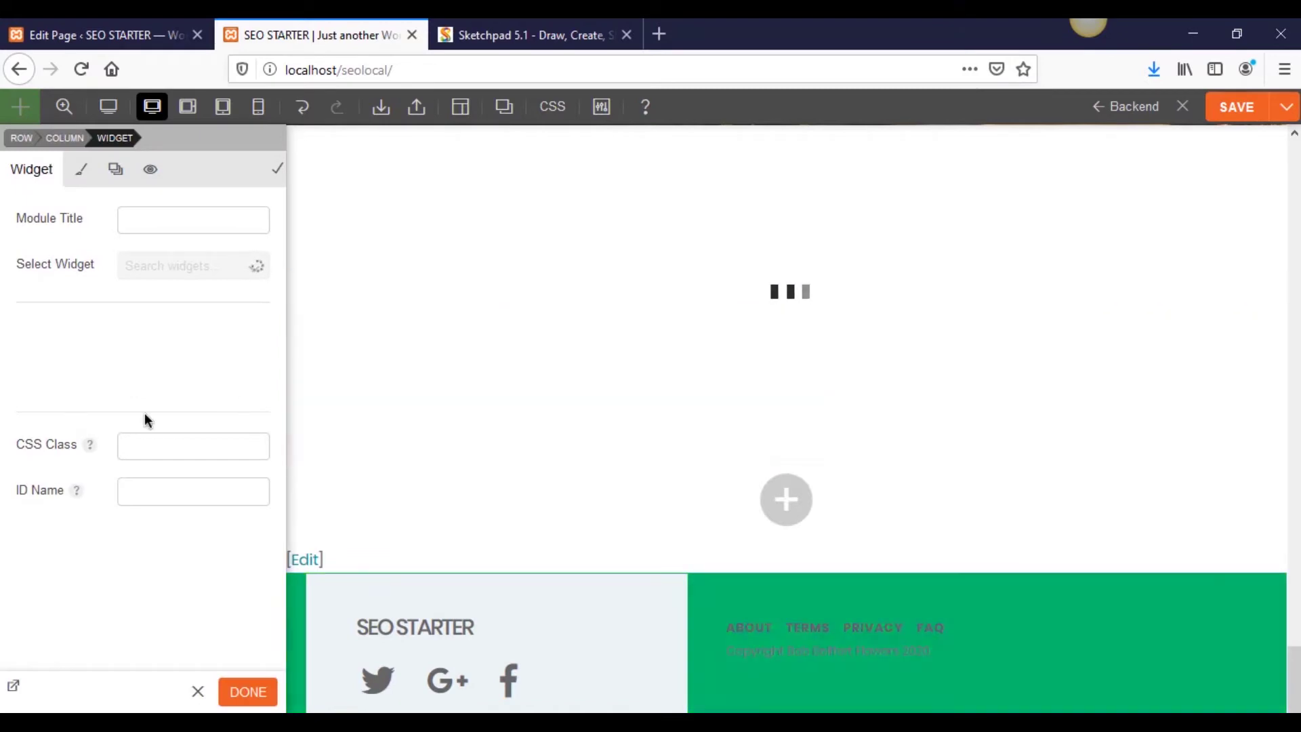
click(217, 274)
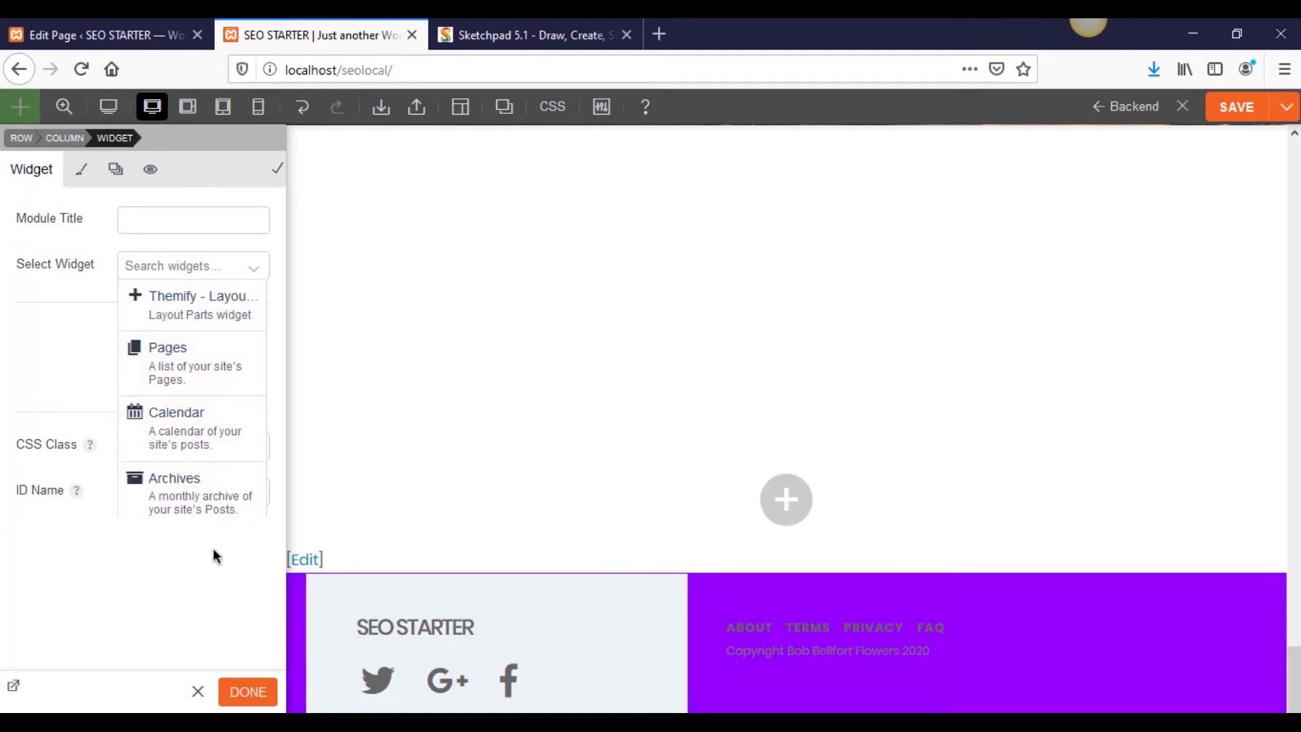
click(196, 576)
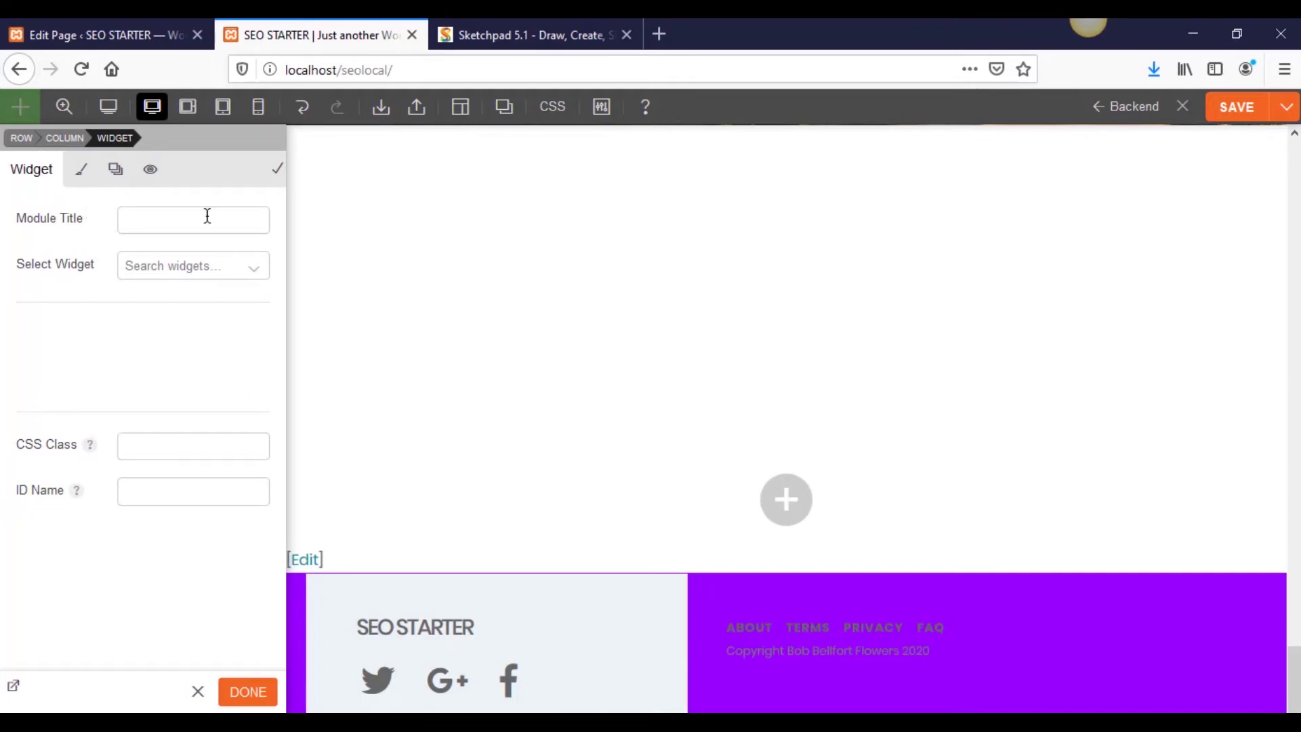
mouse_move(641, 302)
click(818, 267)
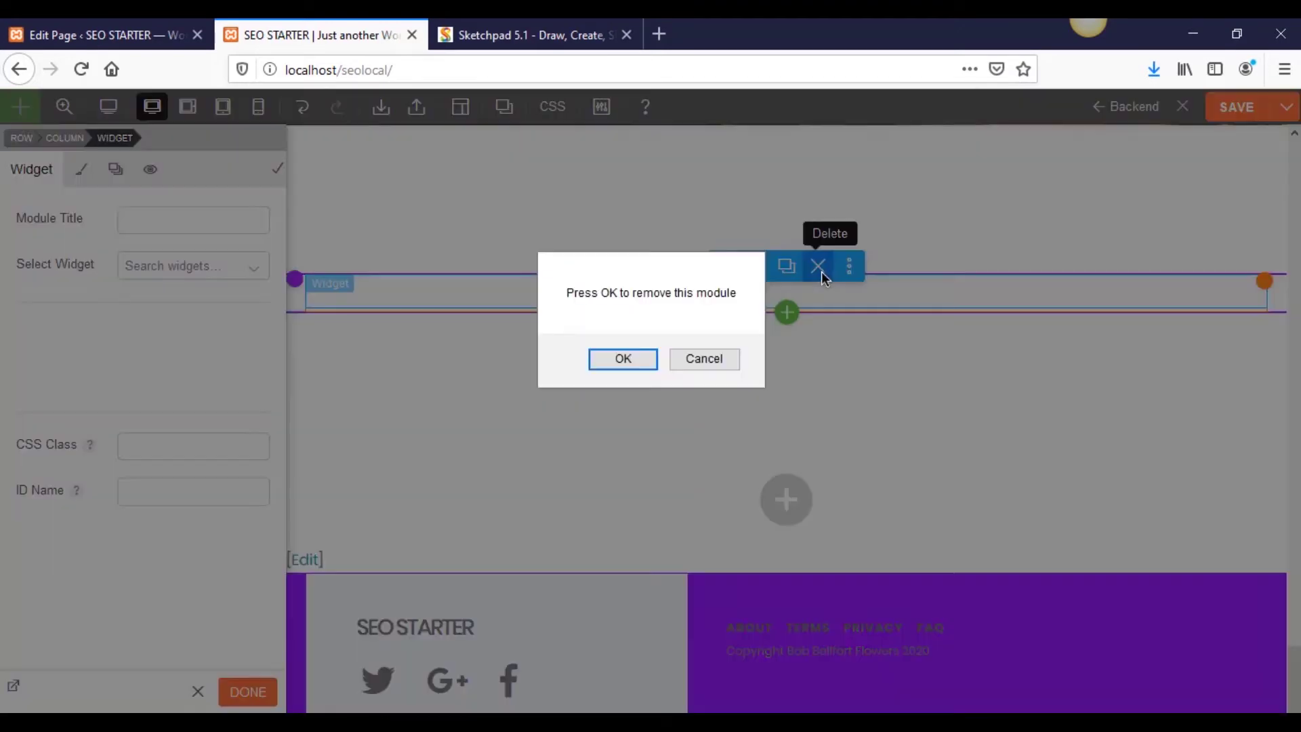
click(616, 361)
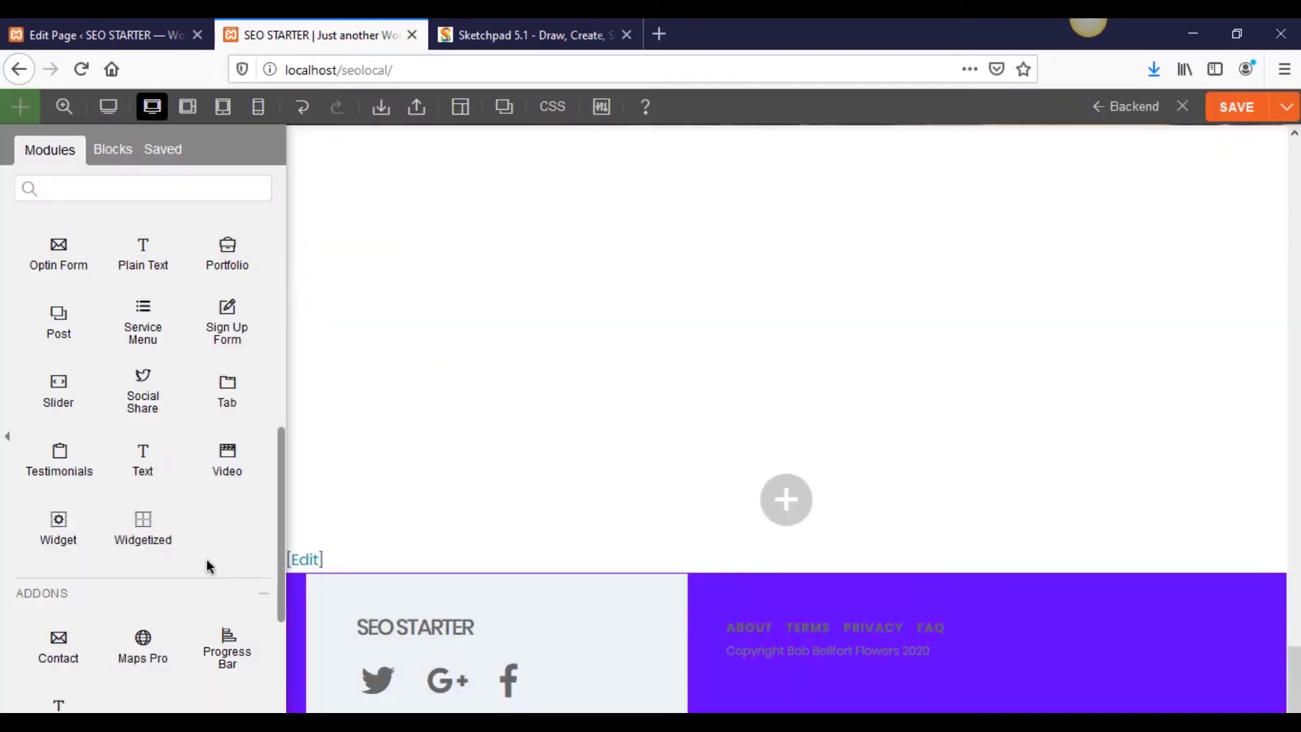
- Add a Widgetized module to the empty row and look through the available widgetized areas without choosing one
drag(140, 522, 686, 303)
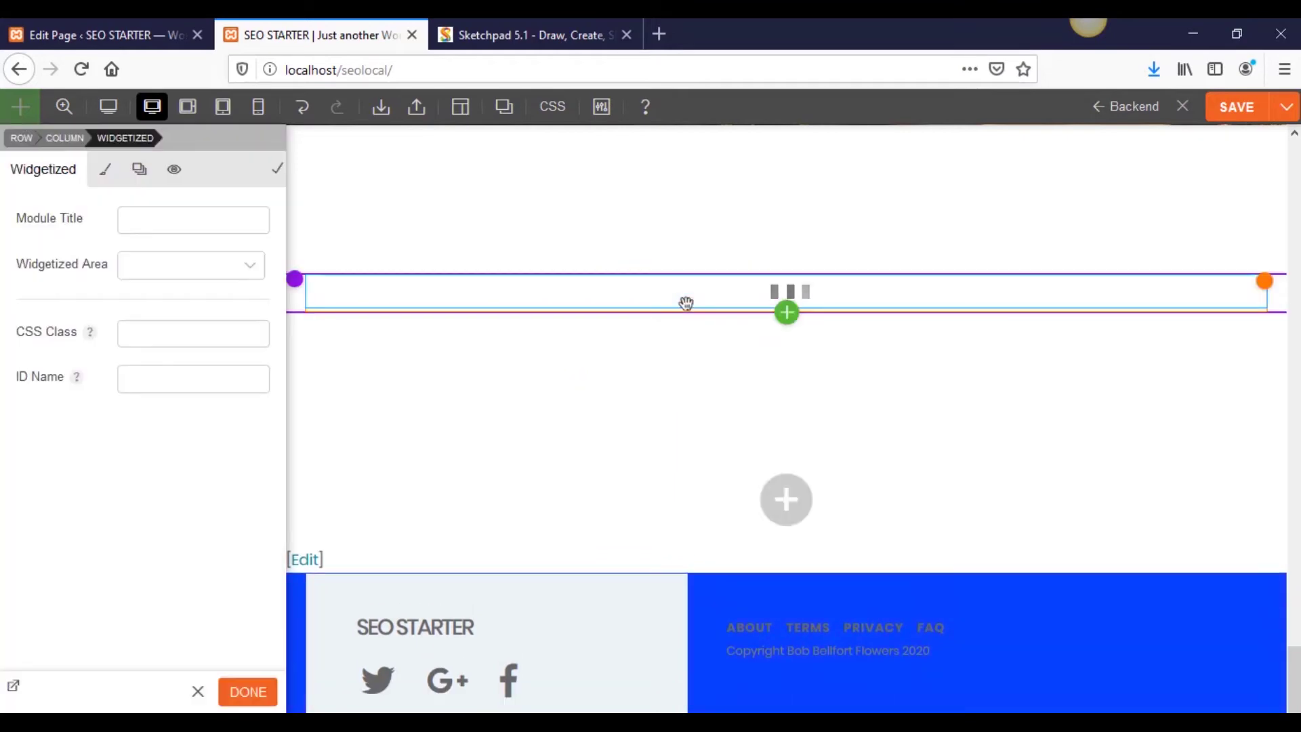
click(215, 270)
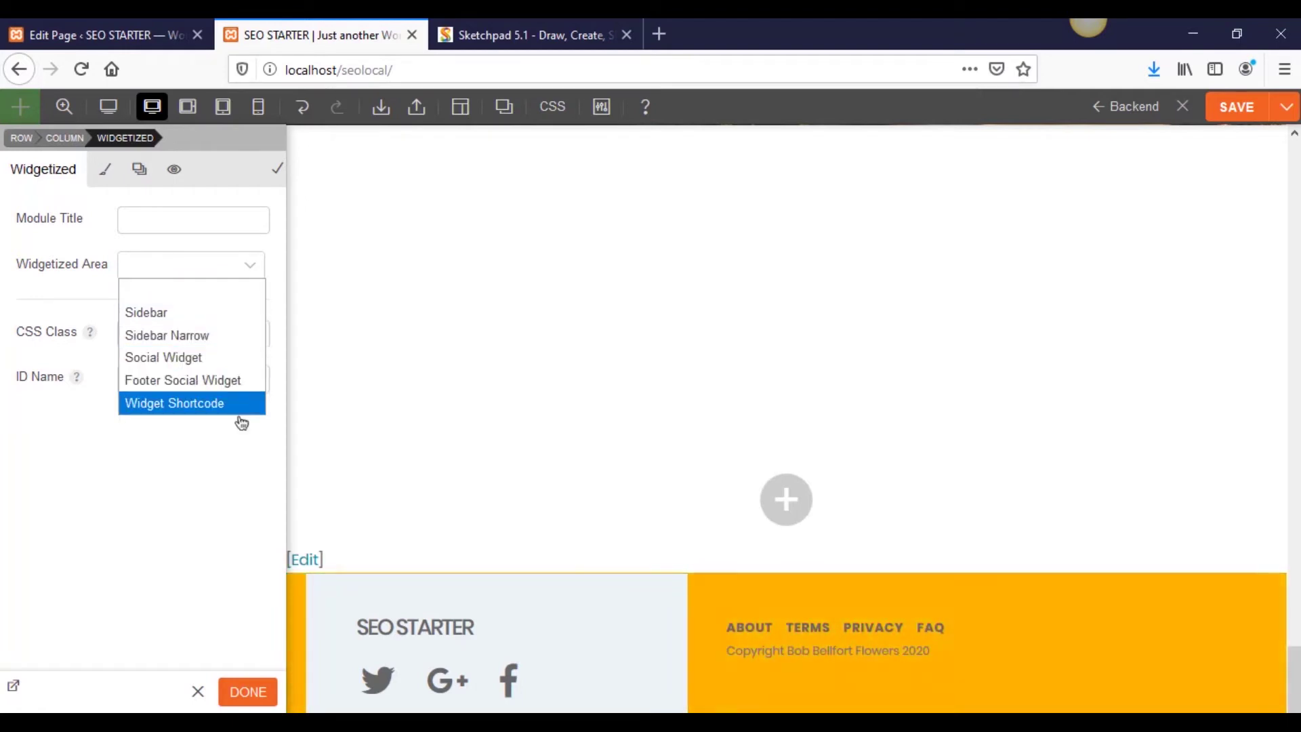
click(238, 441)
- Locate the Widgets entry under Appearance in the WordPress admin, and return to the builder page to remove the Widgetized module
click(4, 27)
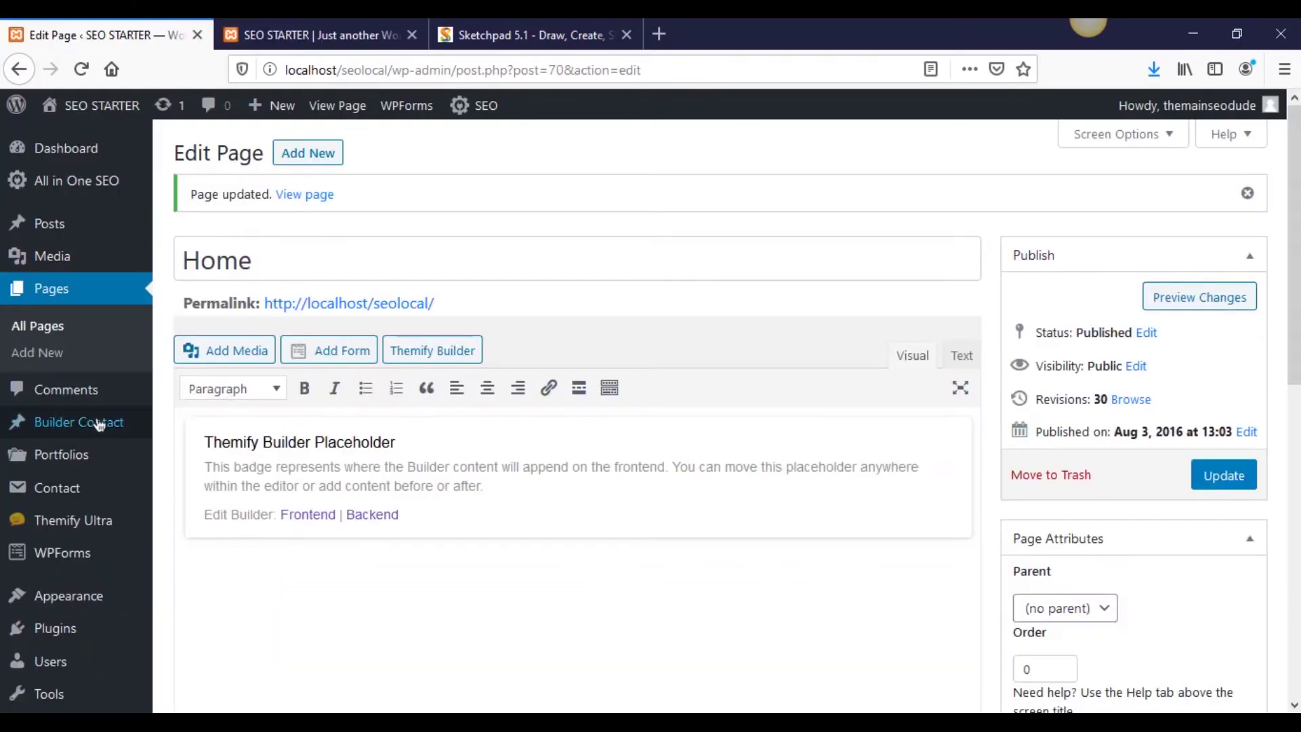
mouse_move(178, 593)
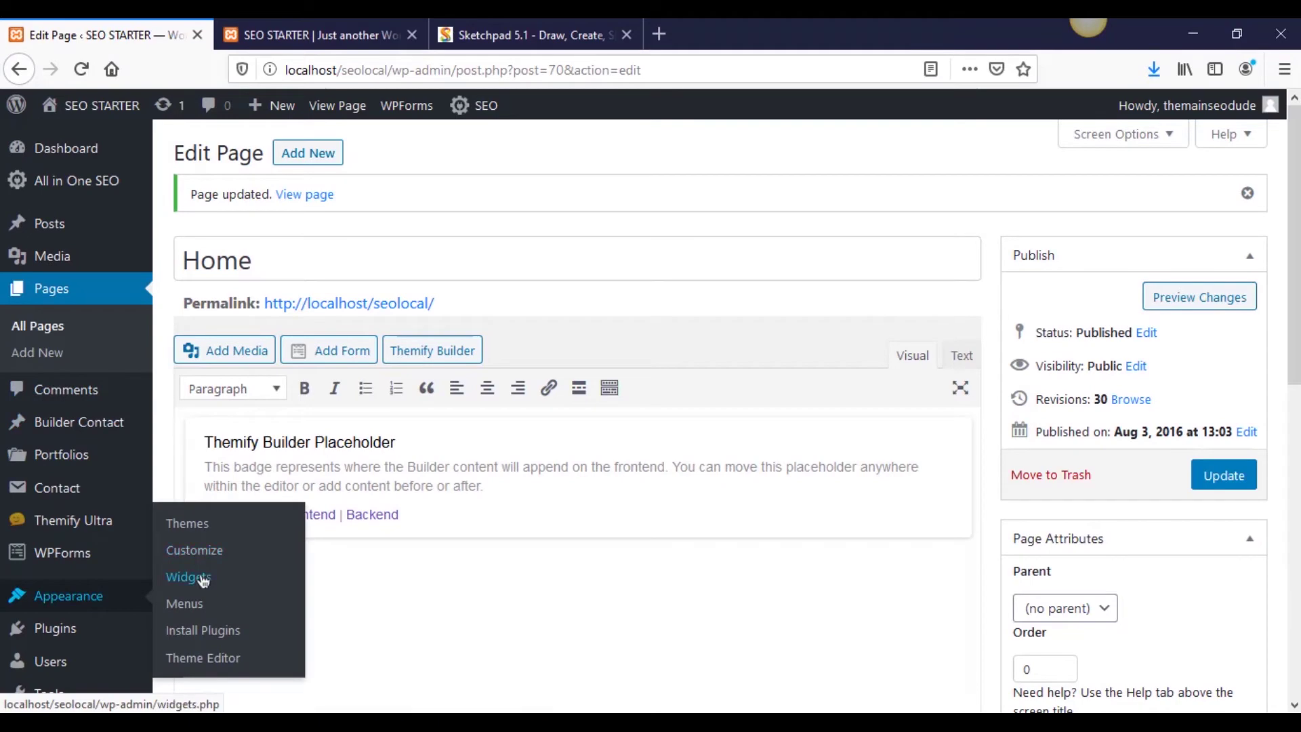
click(281, 34)
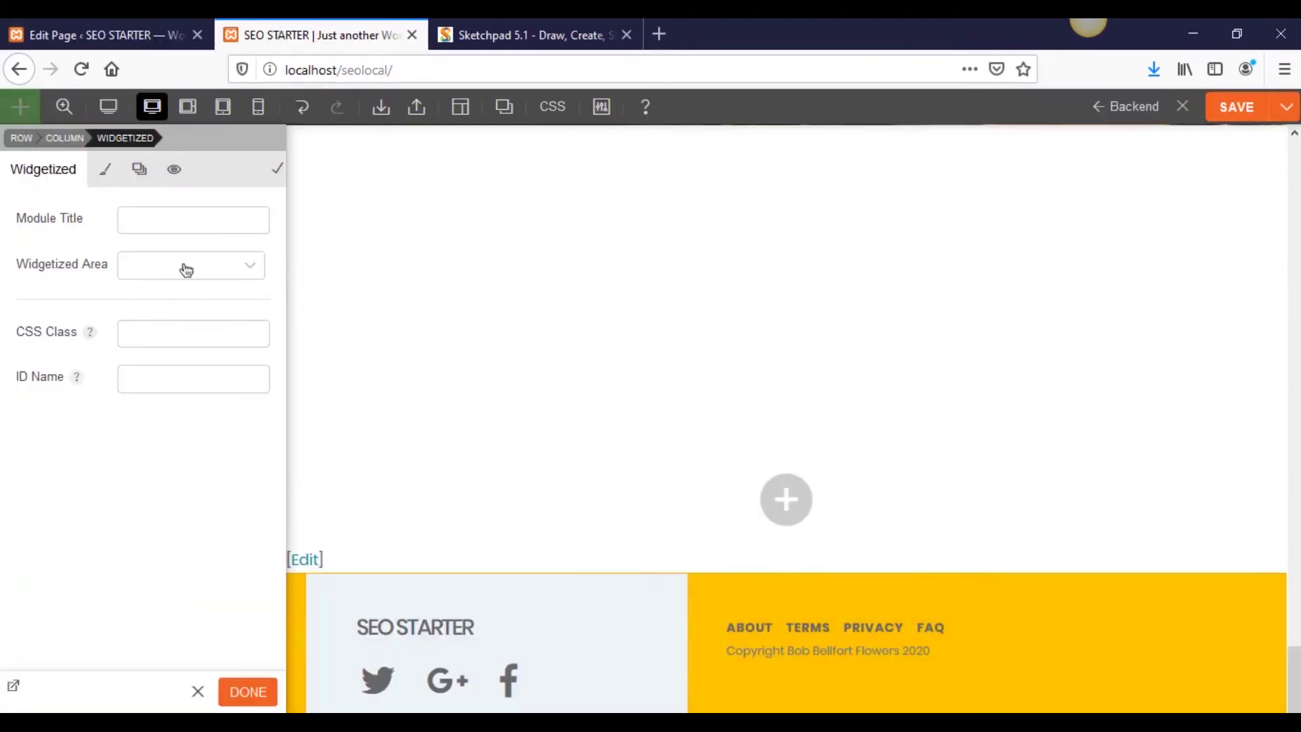
click(822, 264)
click(612, 363)
- Add a Typewriter addon module to the empty row above the footer and give it a second text, "Computer"
scroll(235, 596, down, 3)
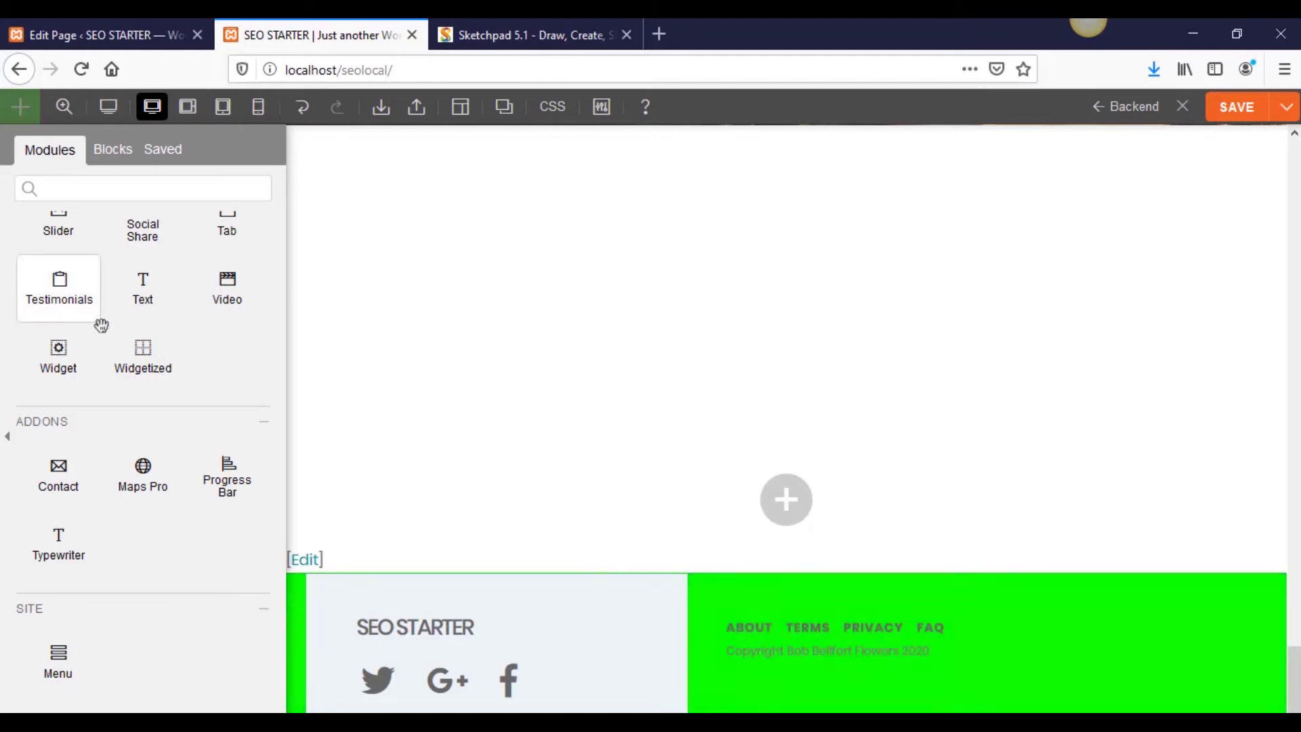
scroll(101, 325, up, 10)
scroll(35, 436, down, 9)
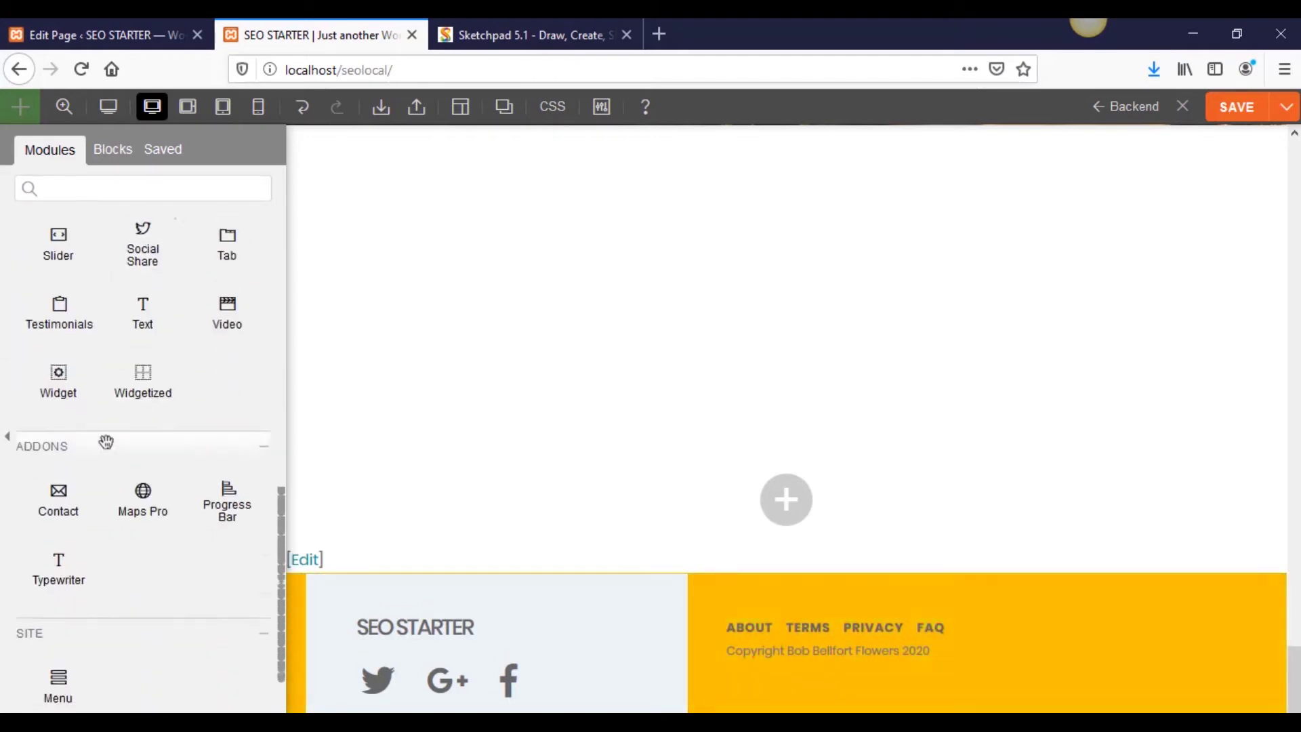
scroll(106, 442, down, 1)
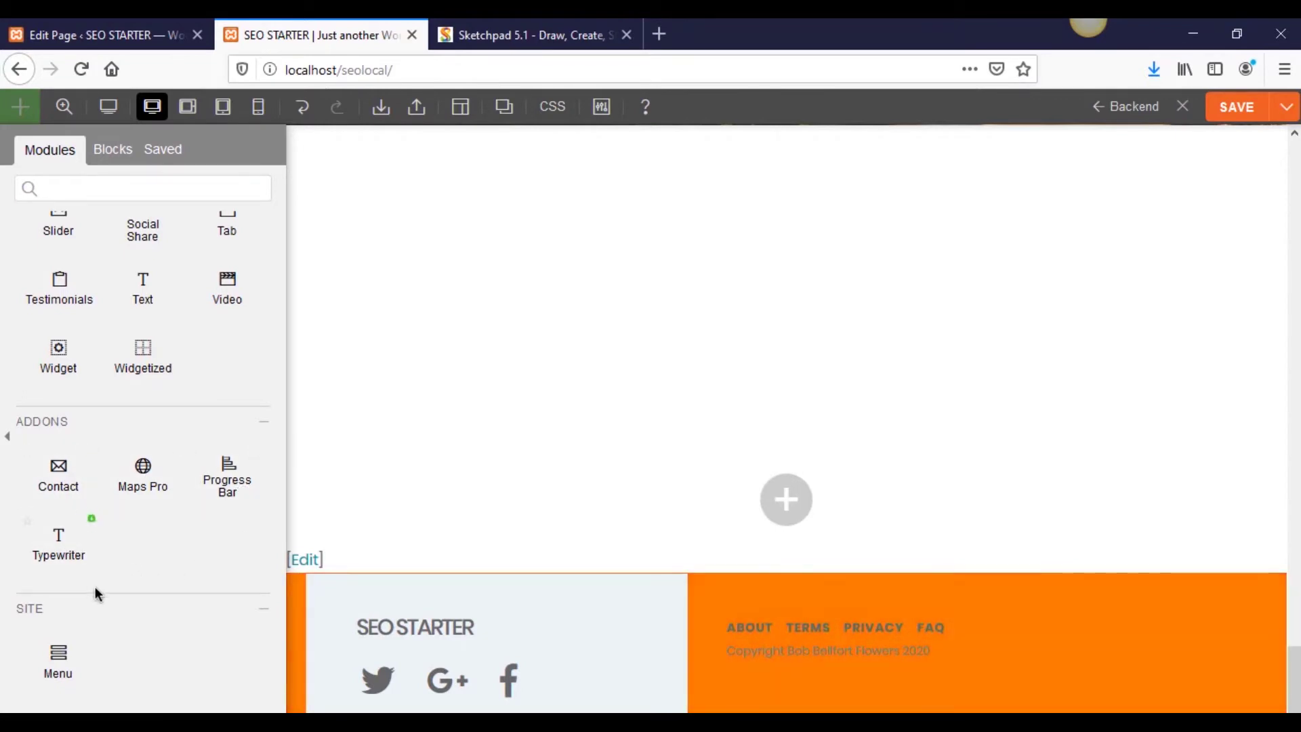
drag(73, 558, 529, 289)
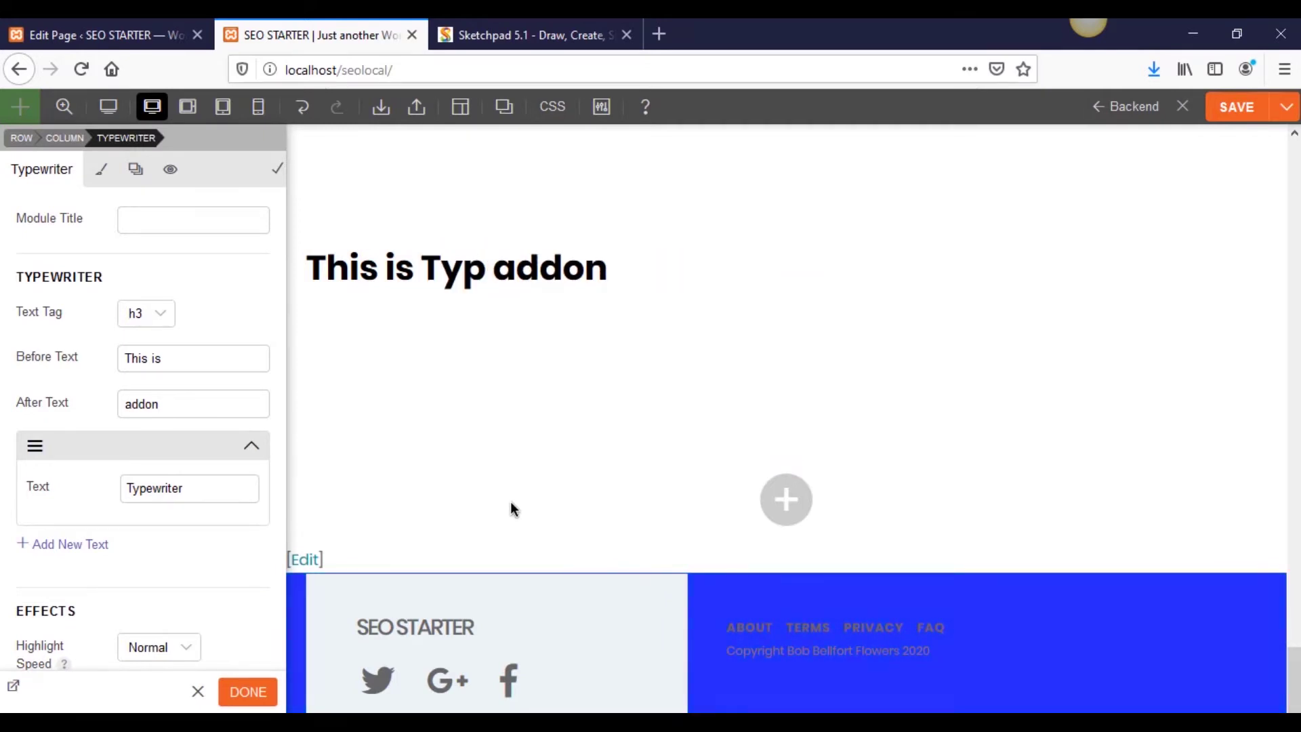
click(92, 544)
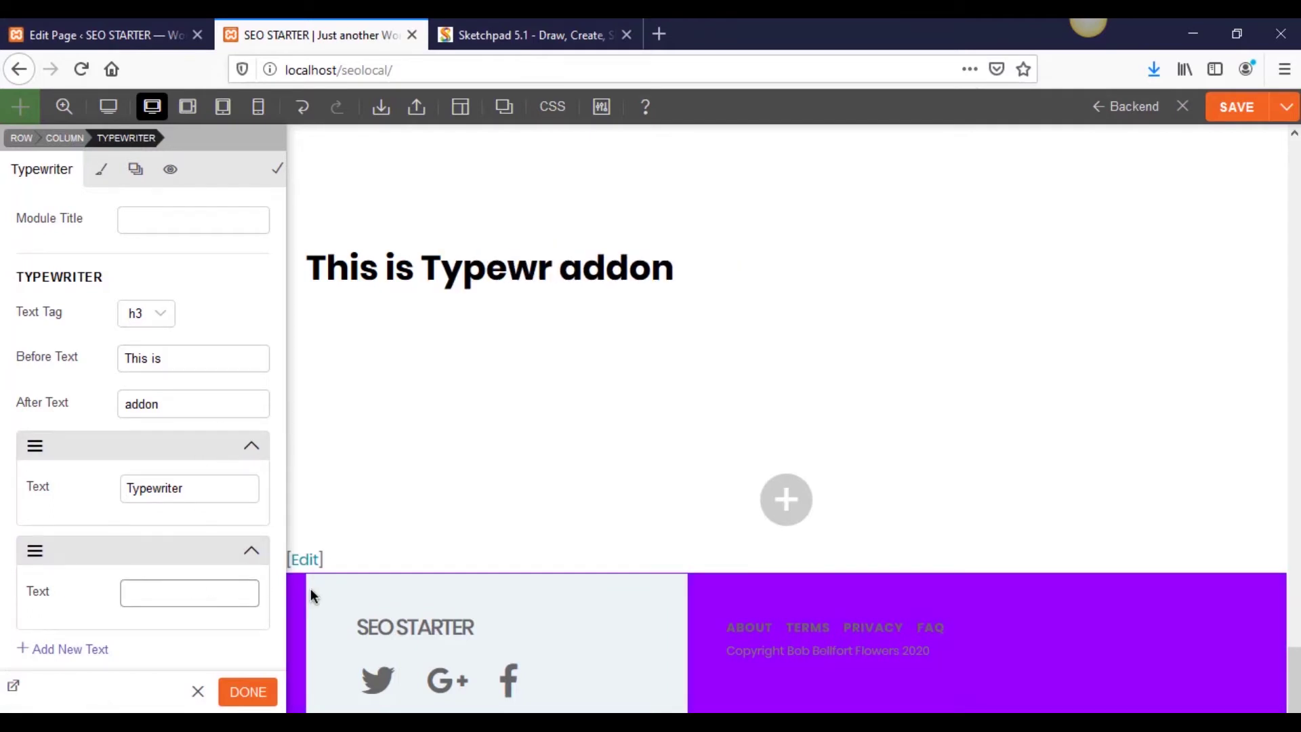
text(Computer)
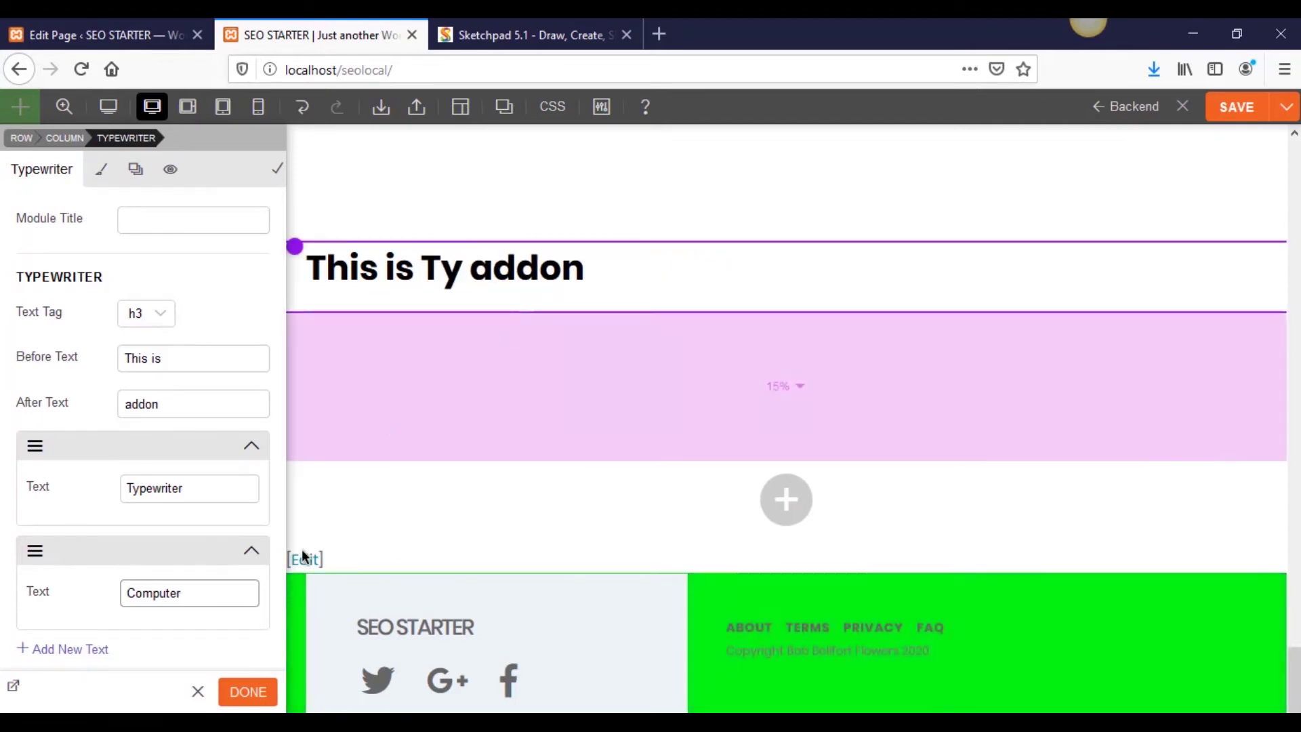
- Set the Typewriter module's type speed to Fast and view the contact section higher up the page
scroll(186, 545, down, 6)
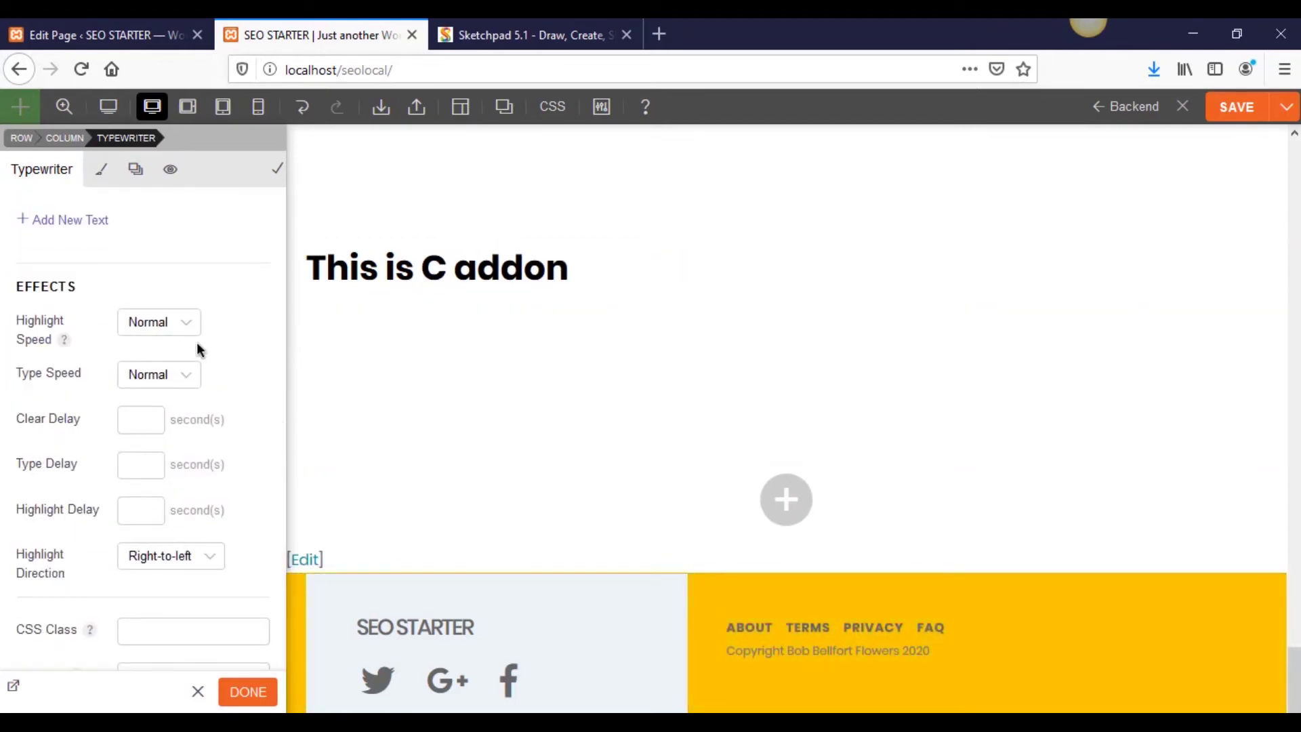
click(195, 388)
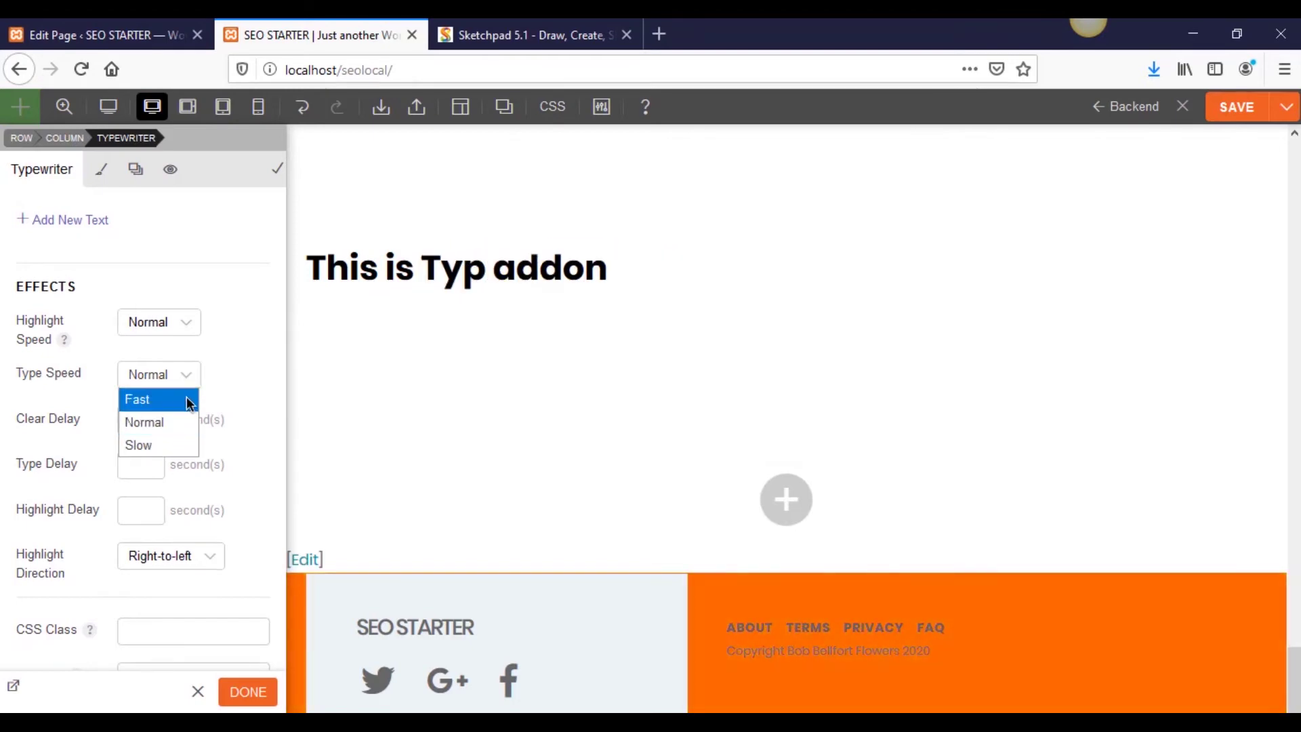
click(177, 400)
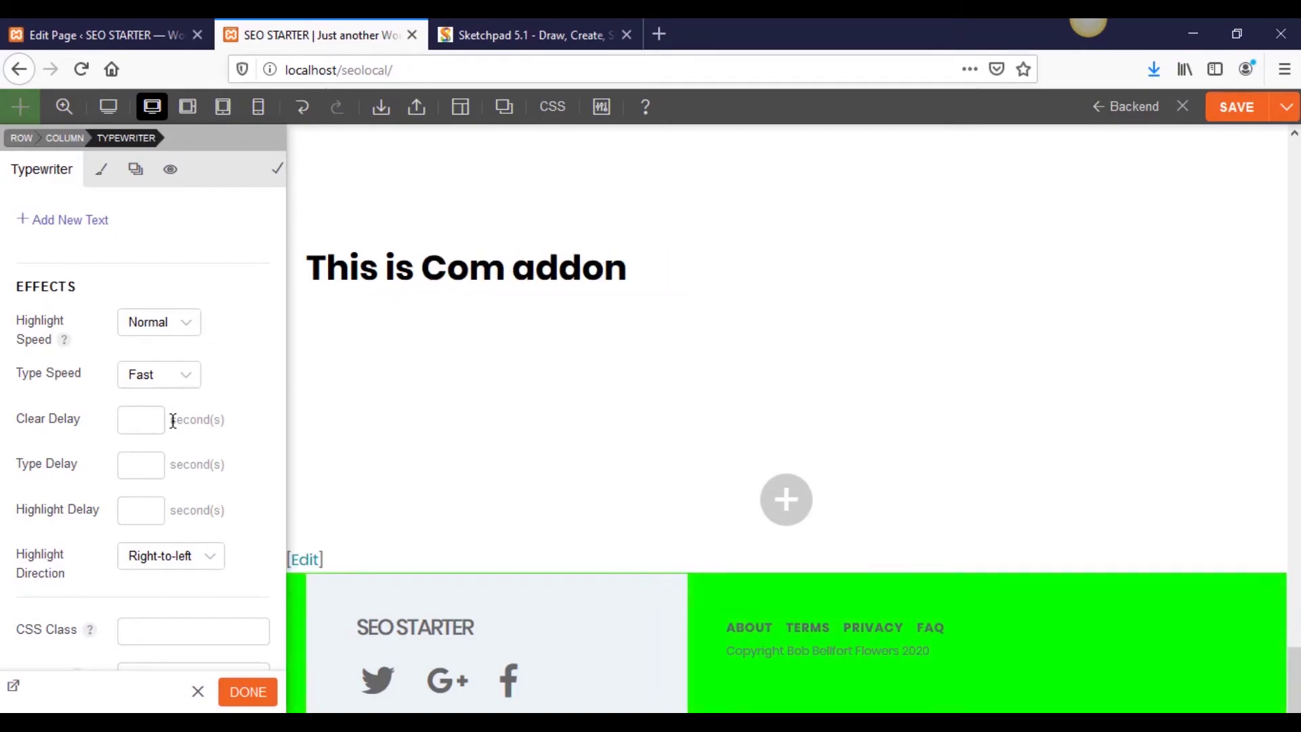
scroll(925, 449, up, 15)
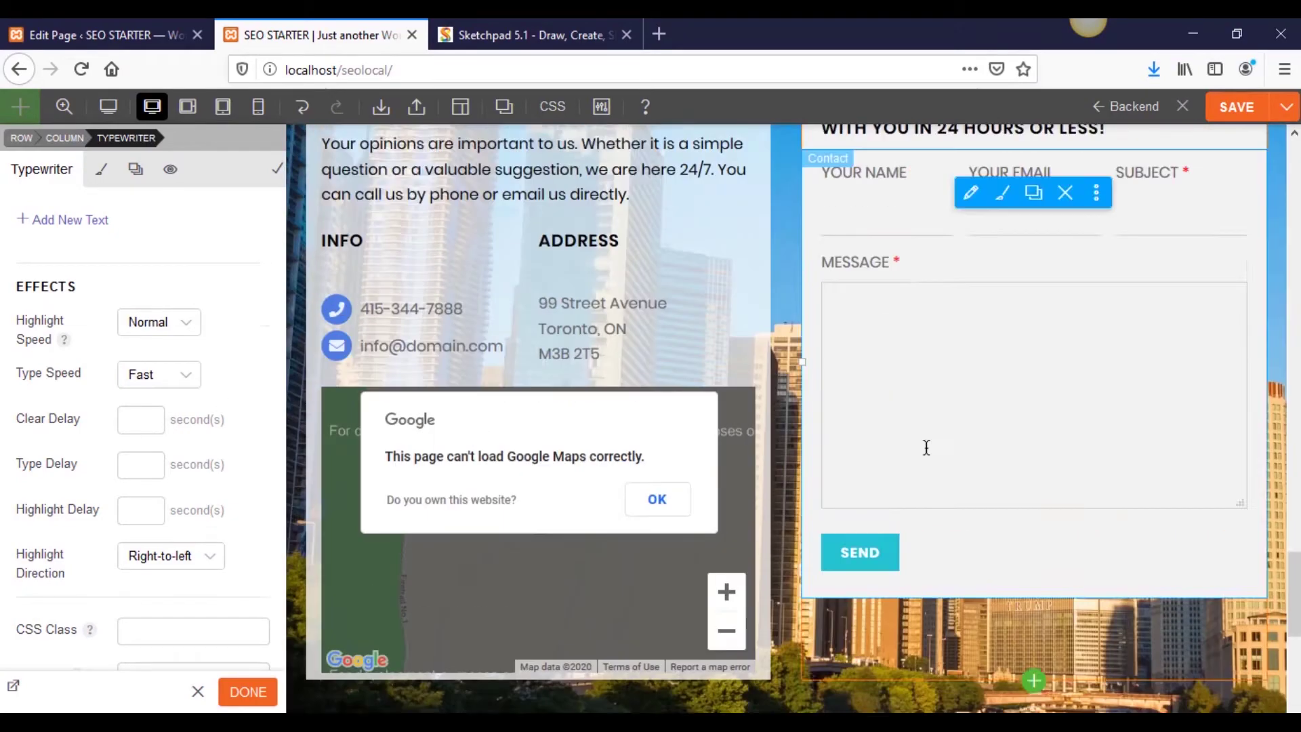
- Close the Typewriter settings and remove the Typewriter module from the row above the footer
scroll(924, 449, up, 5)
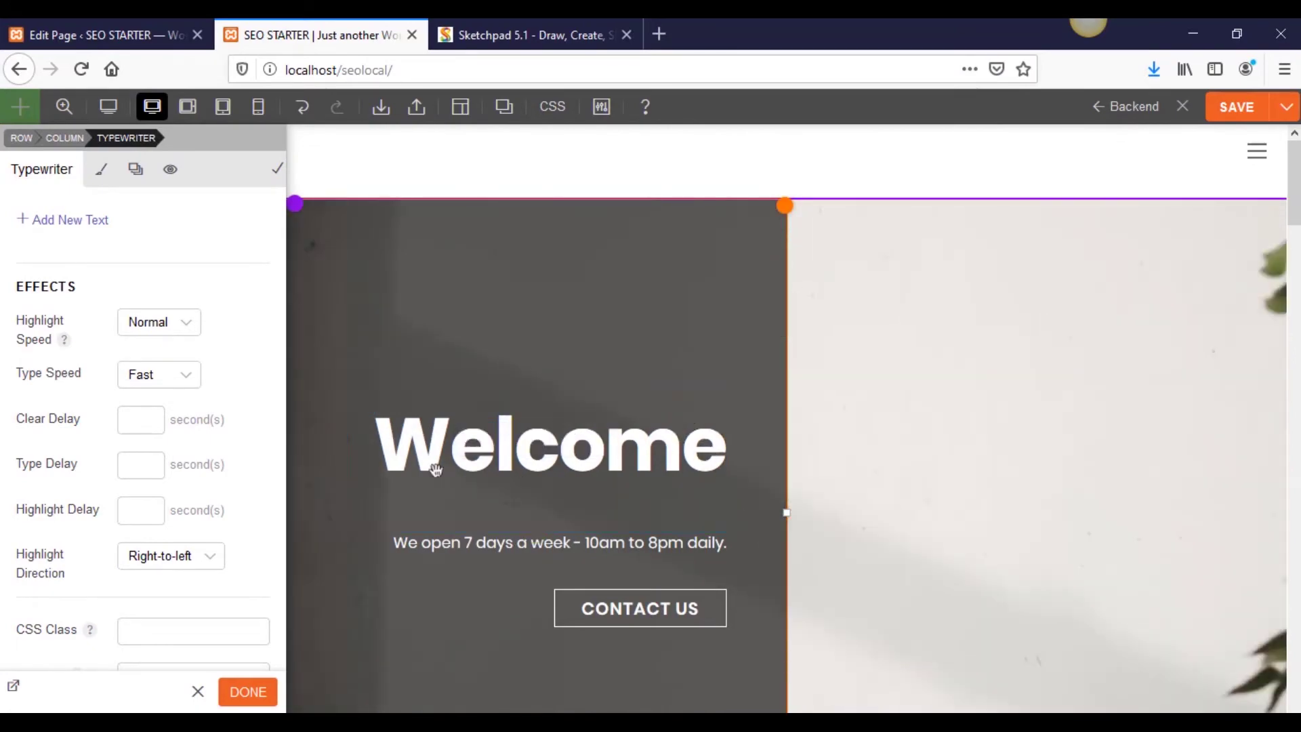
scroll(298, 467, down, 5)
click(246, 692)
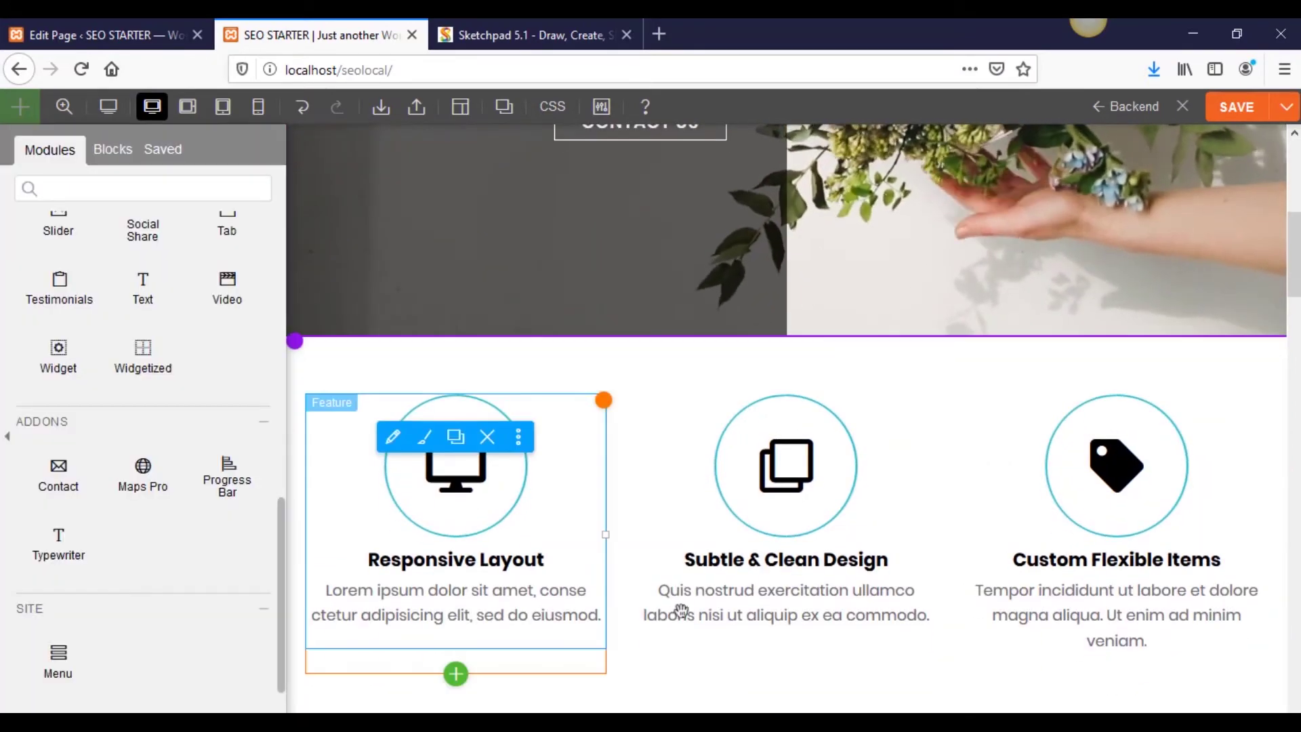
scroll(695, 597, down, 15)
scroll(700, 593, down, 8)
scroll(700, 593, up, 5)
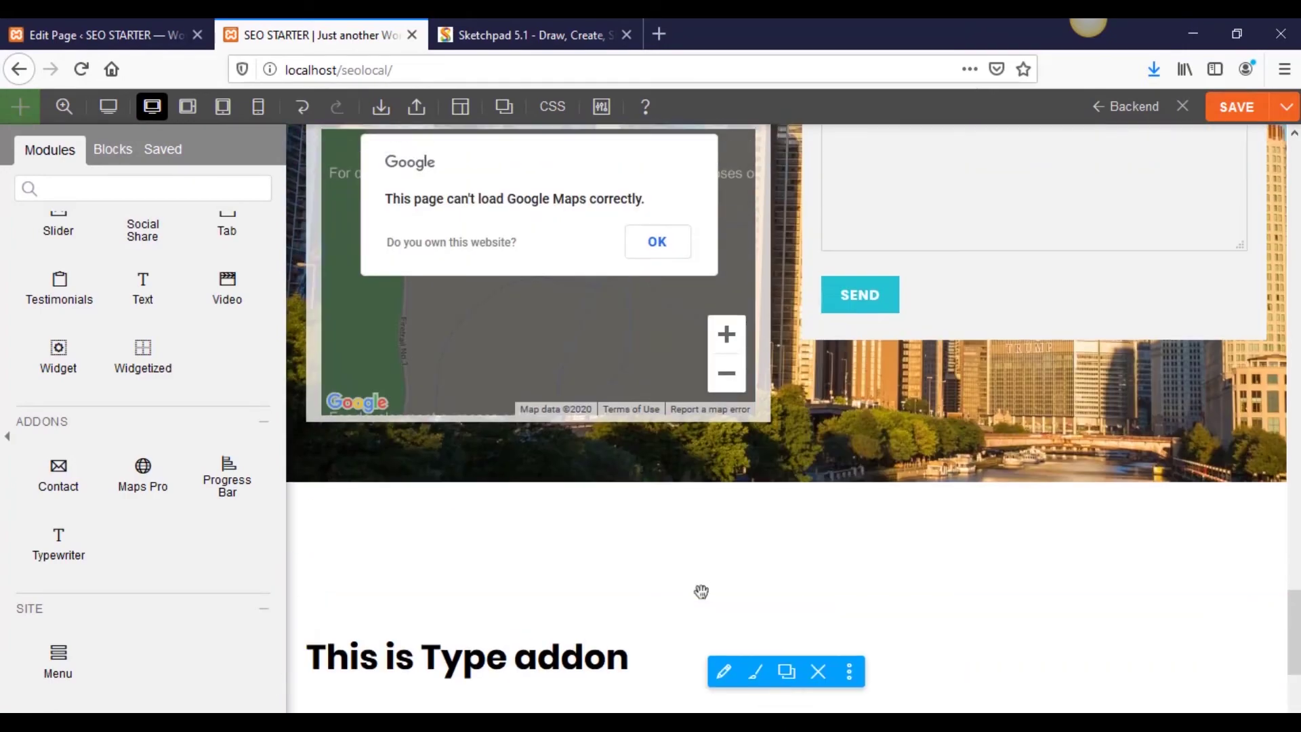
scroll(700, 592, down, 5)
click(817, 283)
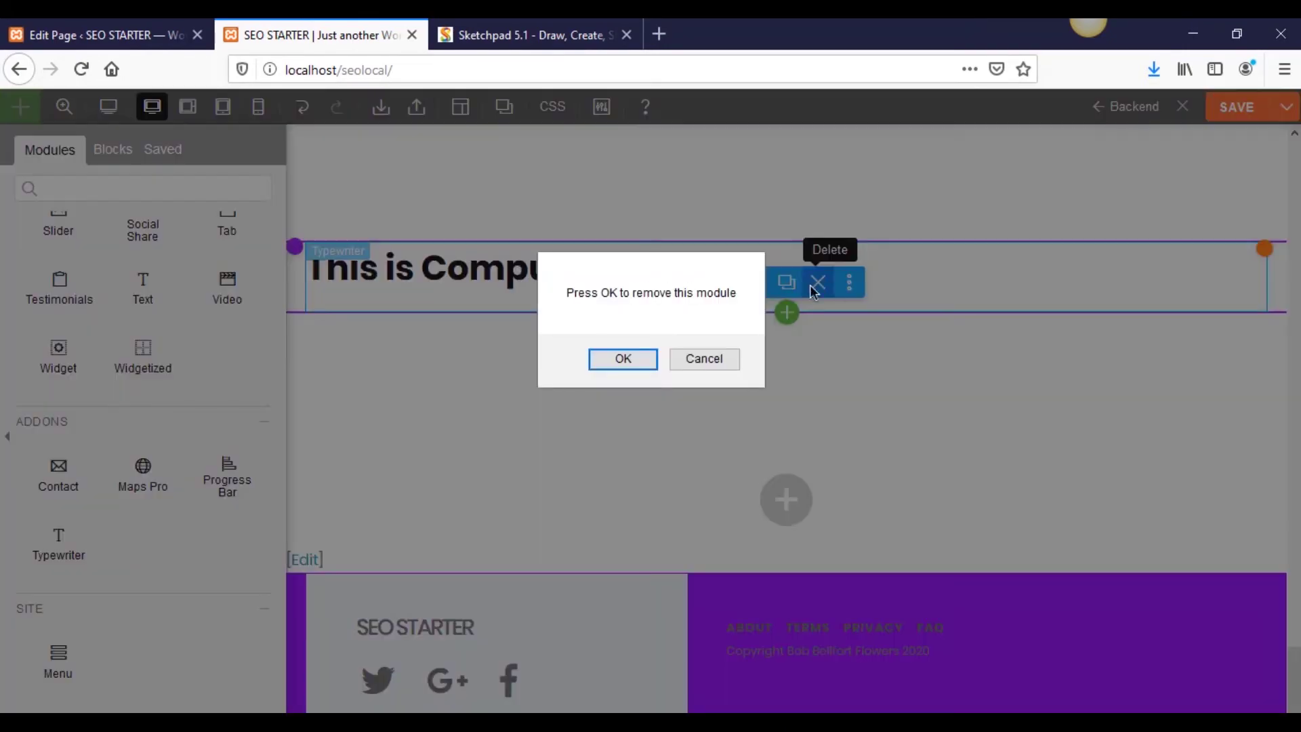
click(622, 358)
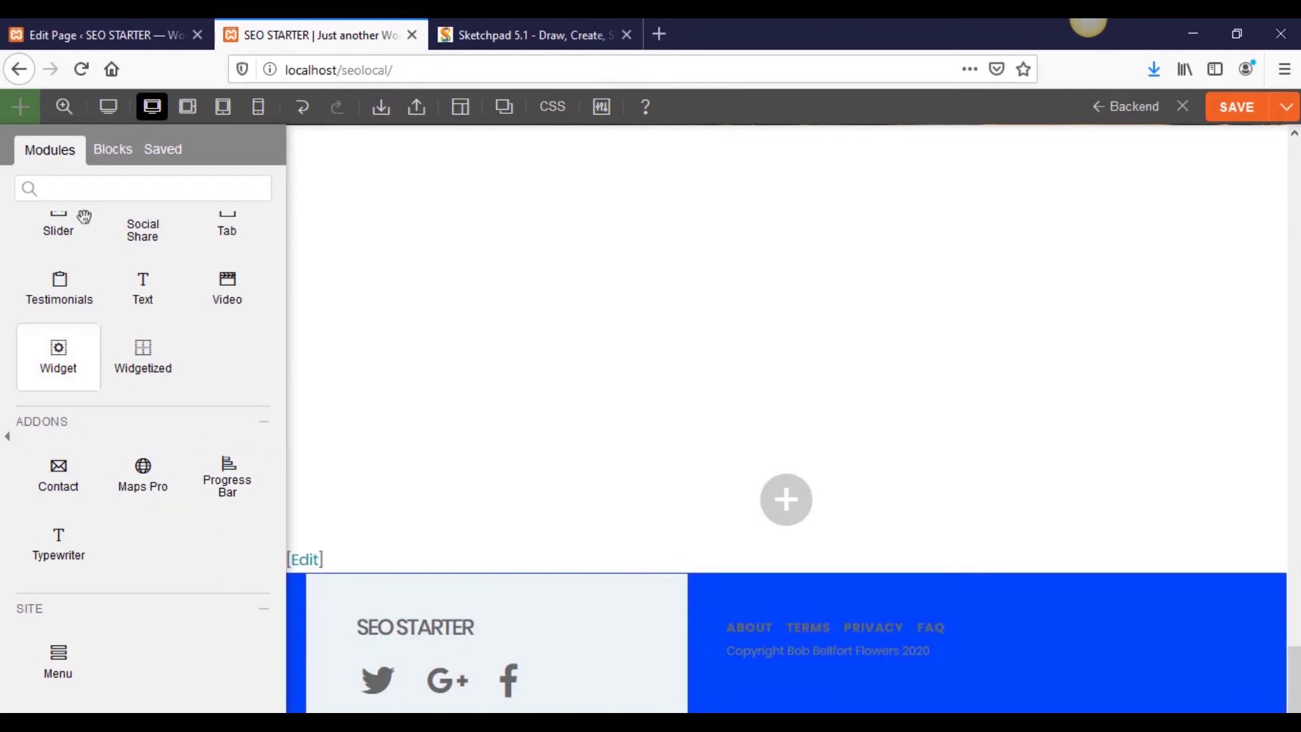
- Add two Progress Bar addon modules with their default settings to the empty row above the footer
drag(227, 474, 718, 315)
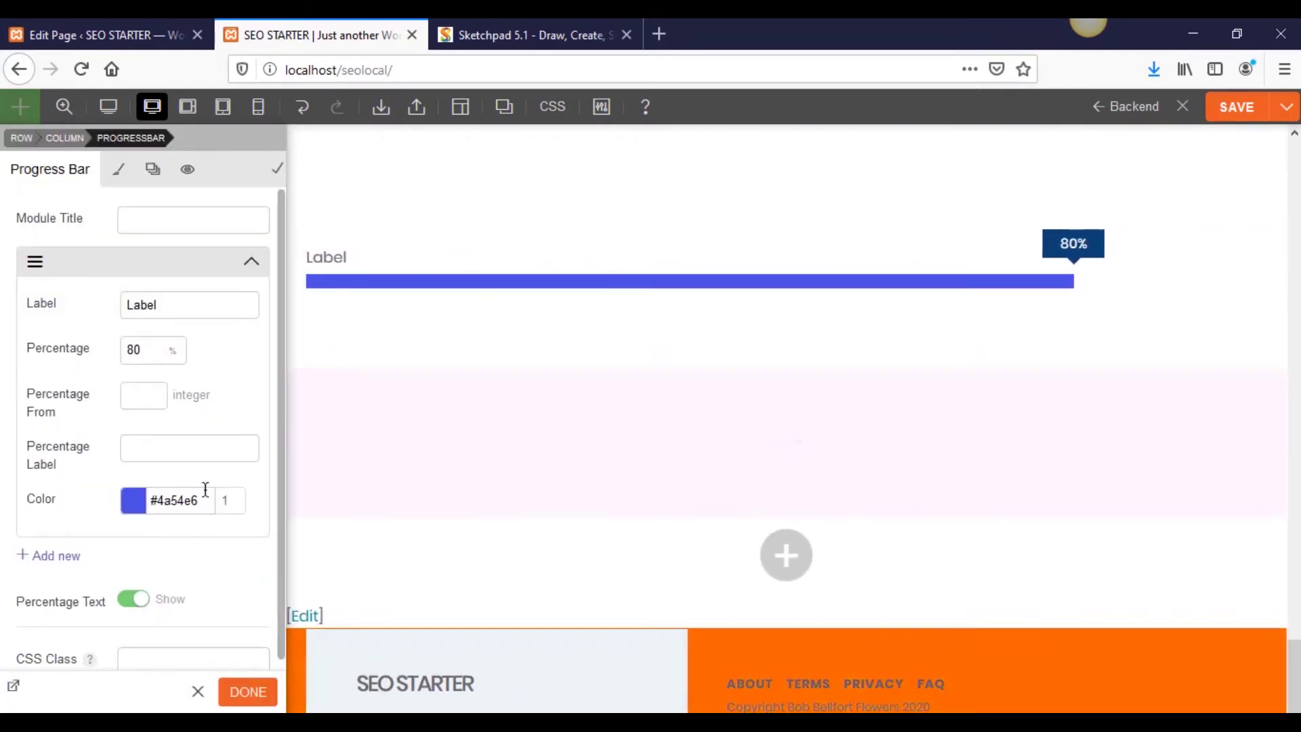
click(250, 689)
drag(197, 493, 459, 361)
scroll(467, 534, up, 4)
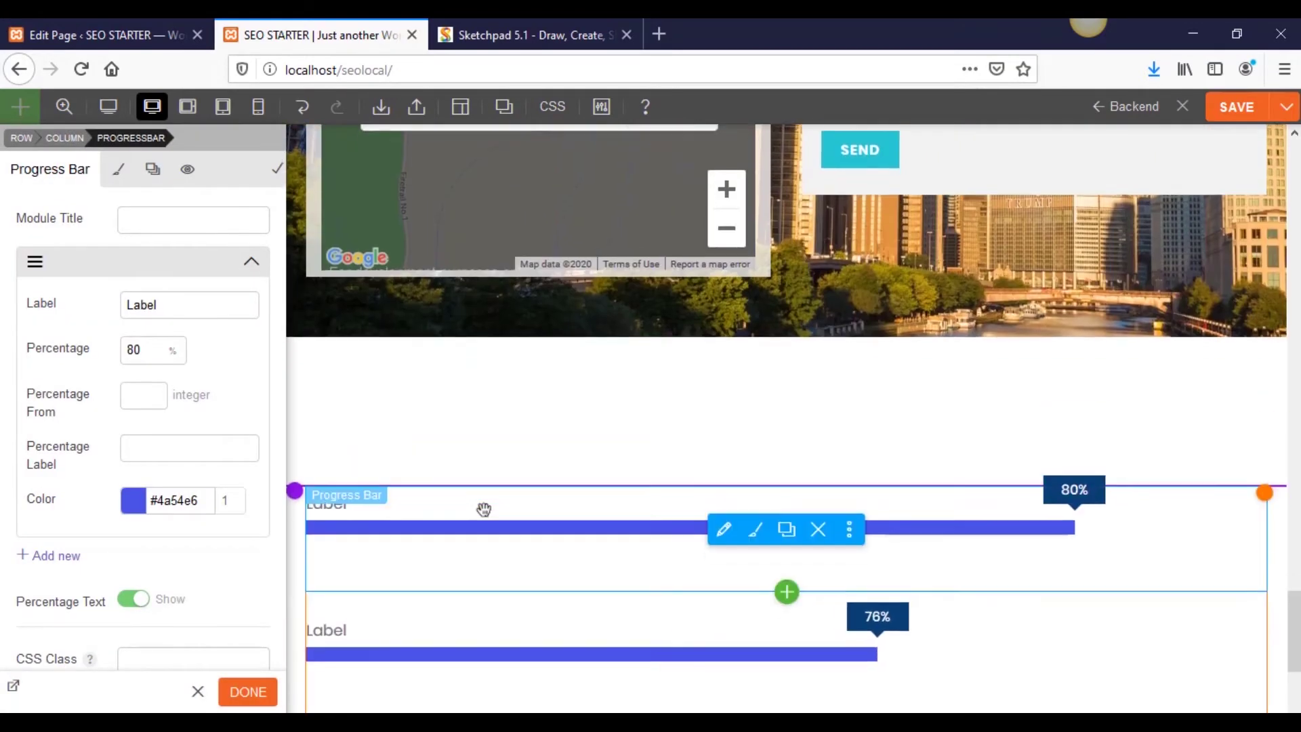
scroll(484, 509, down, 4)
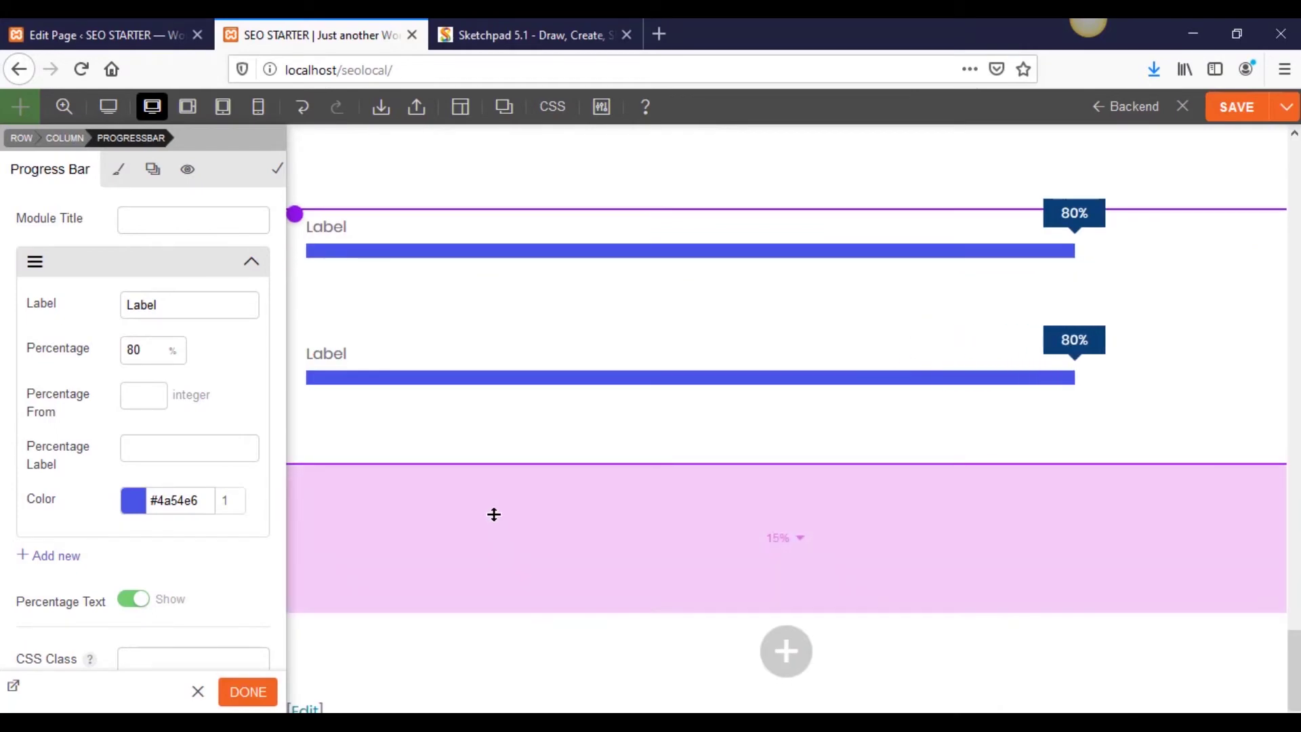
- Remove both Progress Bar modules from the row above the footer
mouse_move(465, 261)
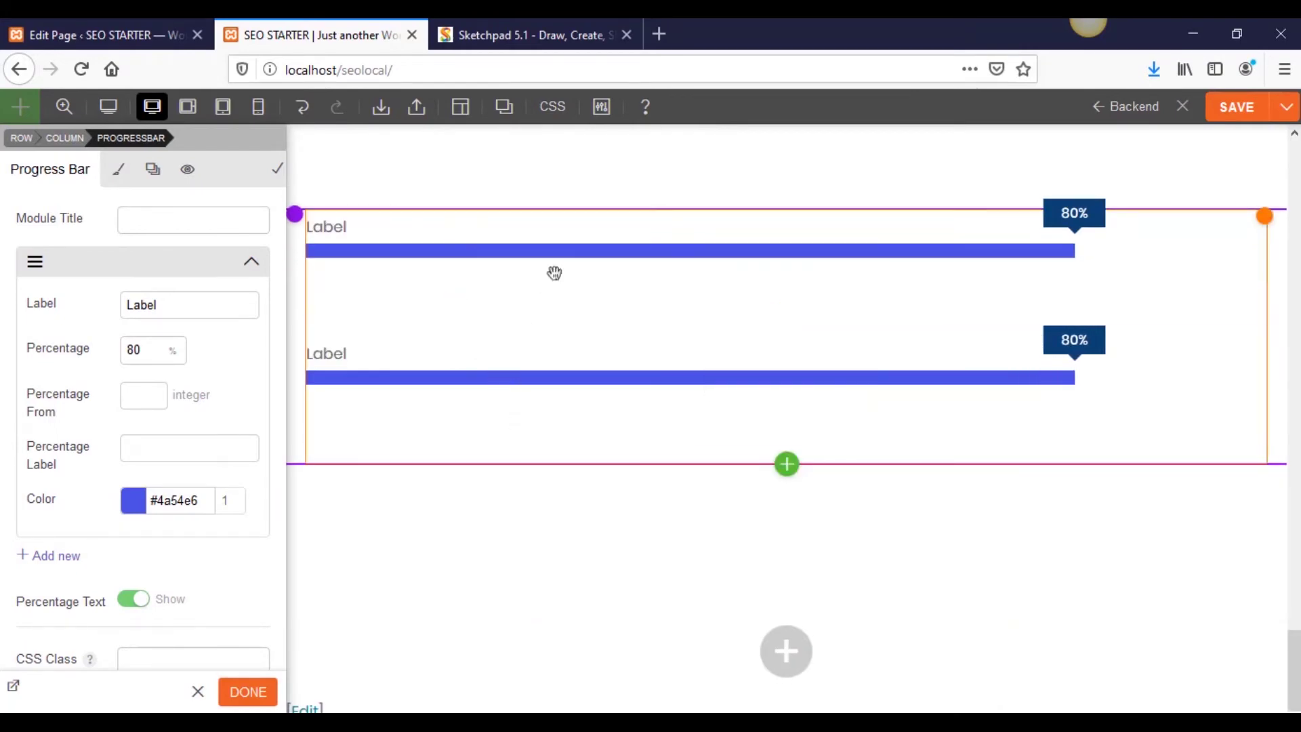
click(818, 254)
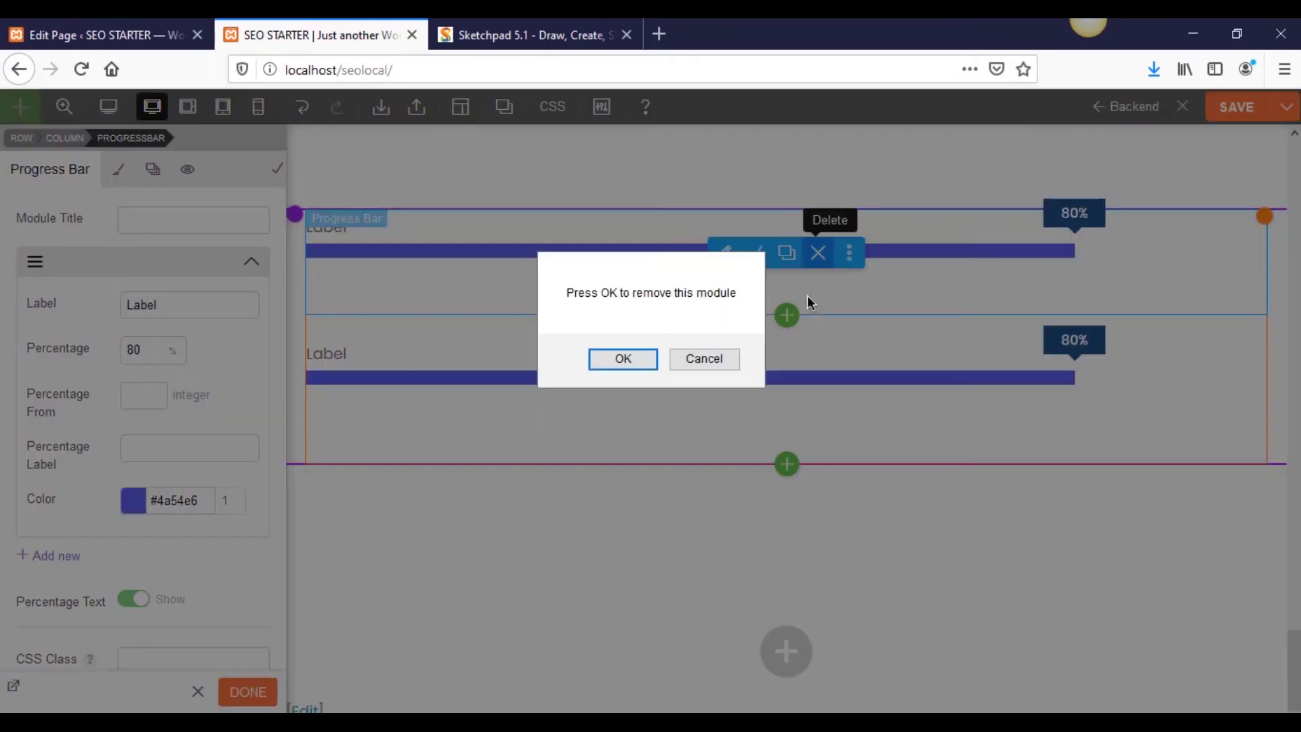
click(653, 359)
click(818, 253)
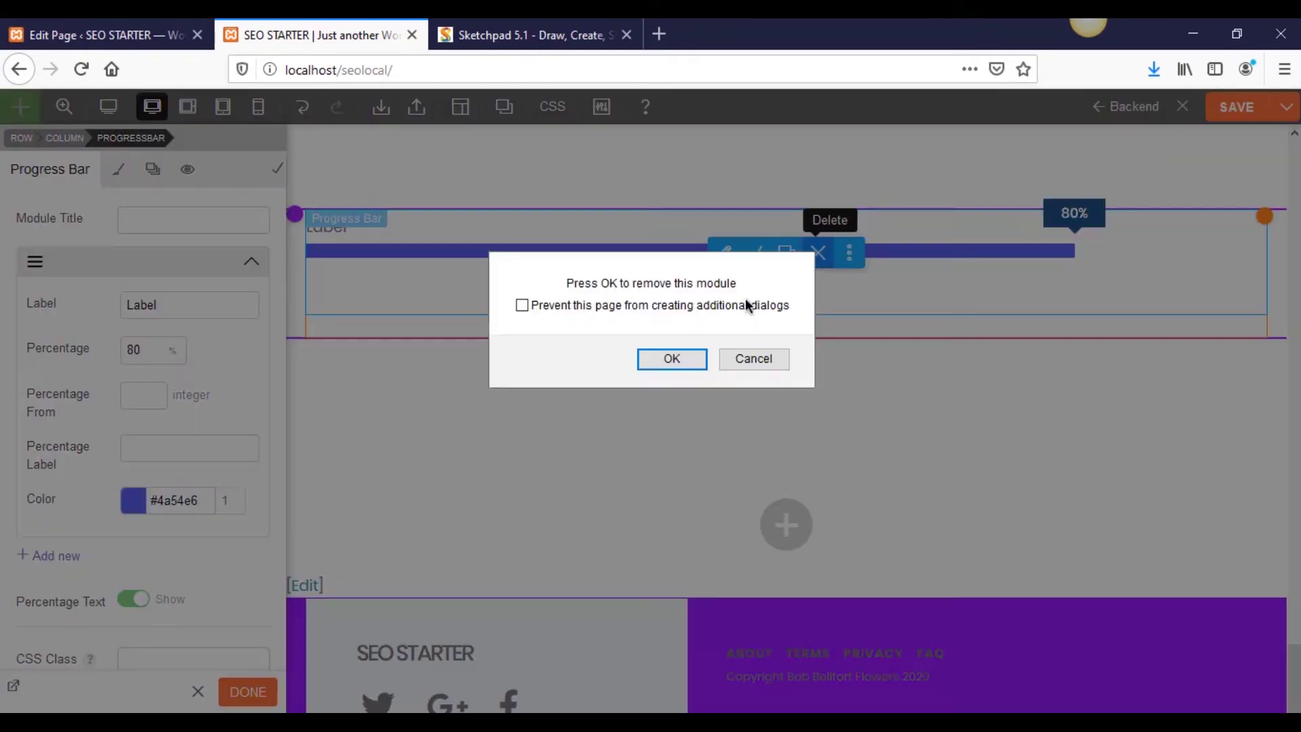
click(675, 359)
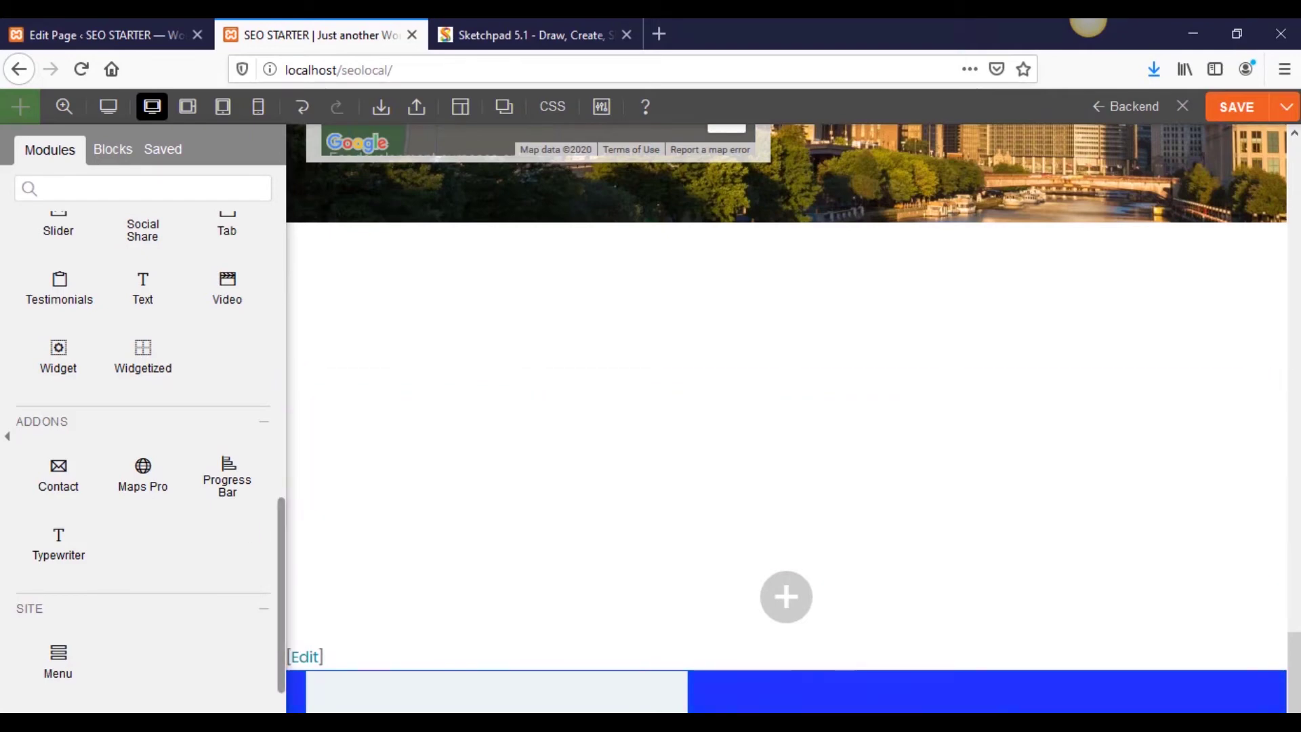
- Delete the empty row between the contact section and the footer
scroll(485, 501, up, 3)
scroll(479, 511, down, 3)
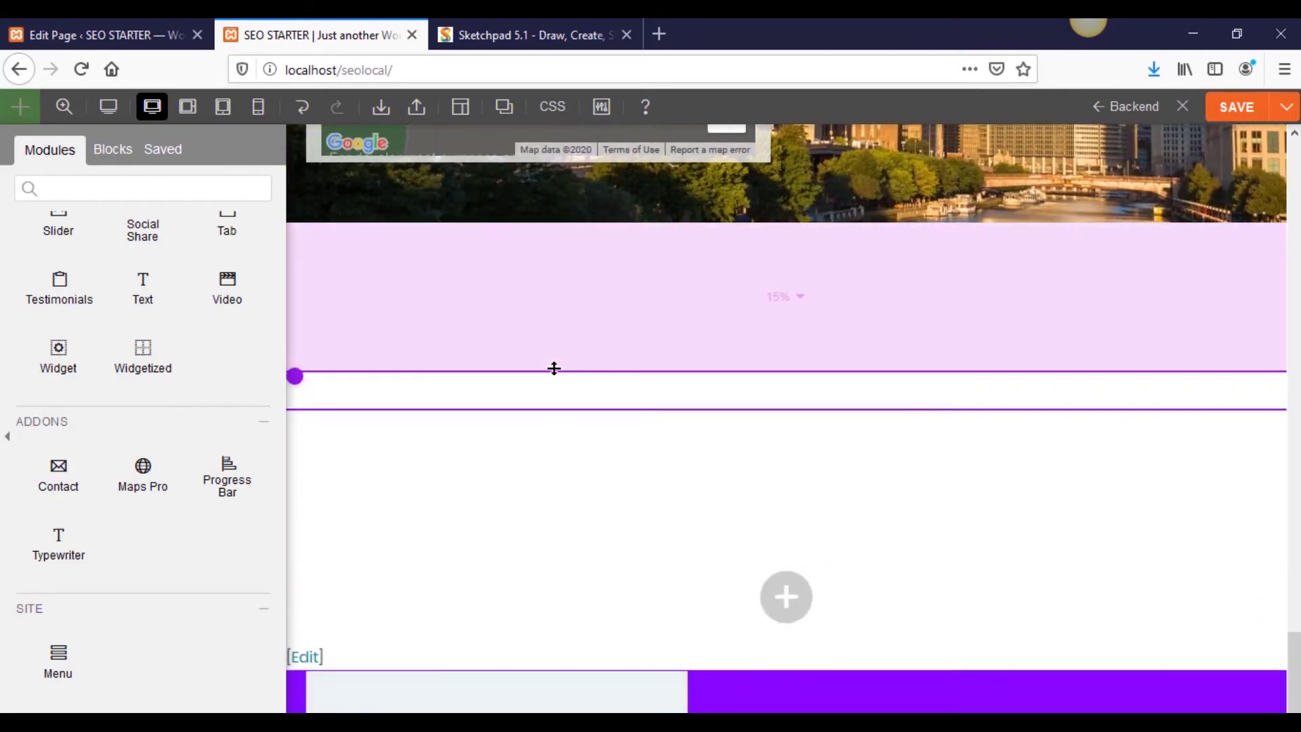
mouse_move(302, 386)
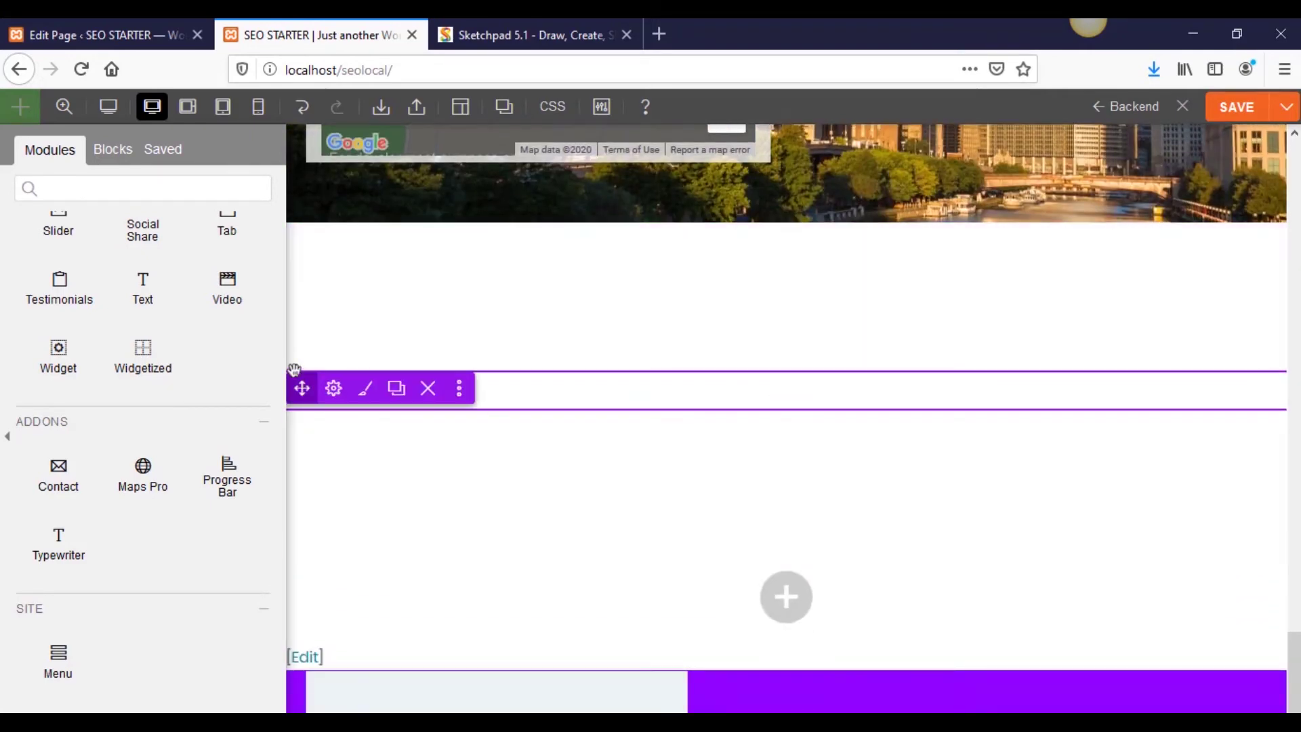
click(428, 397)
click(599, 366)
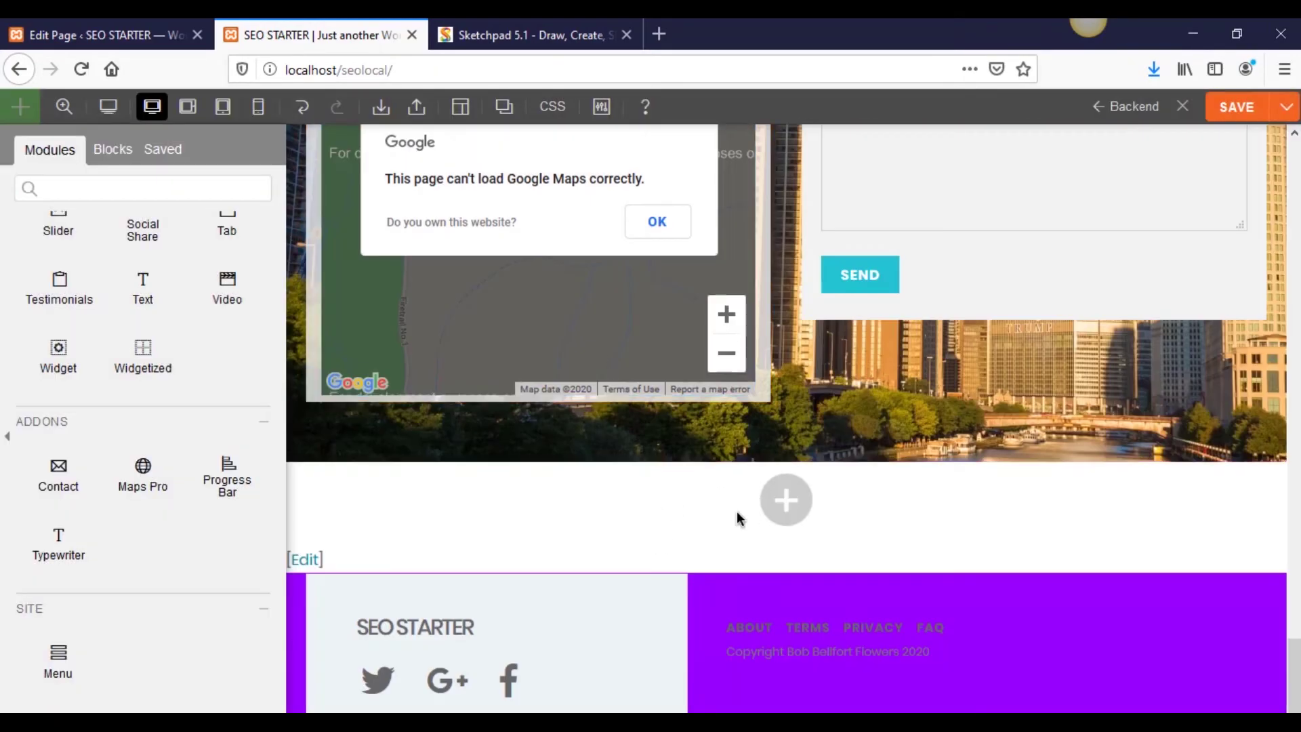
- Add a Typewriter addon module above the Welcome heading in the hero section and remove the Welcome text module
scroll(739, 518, up, 10)
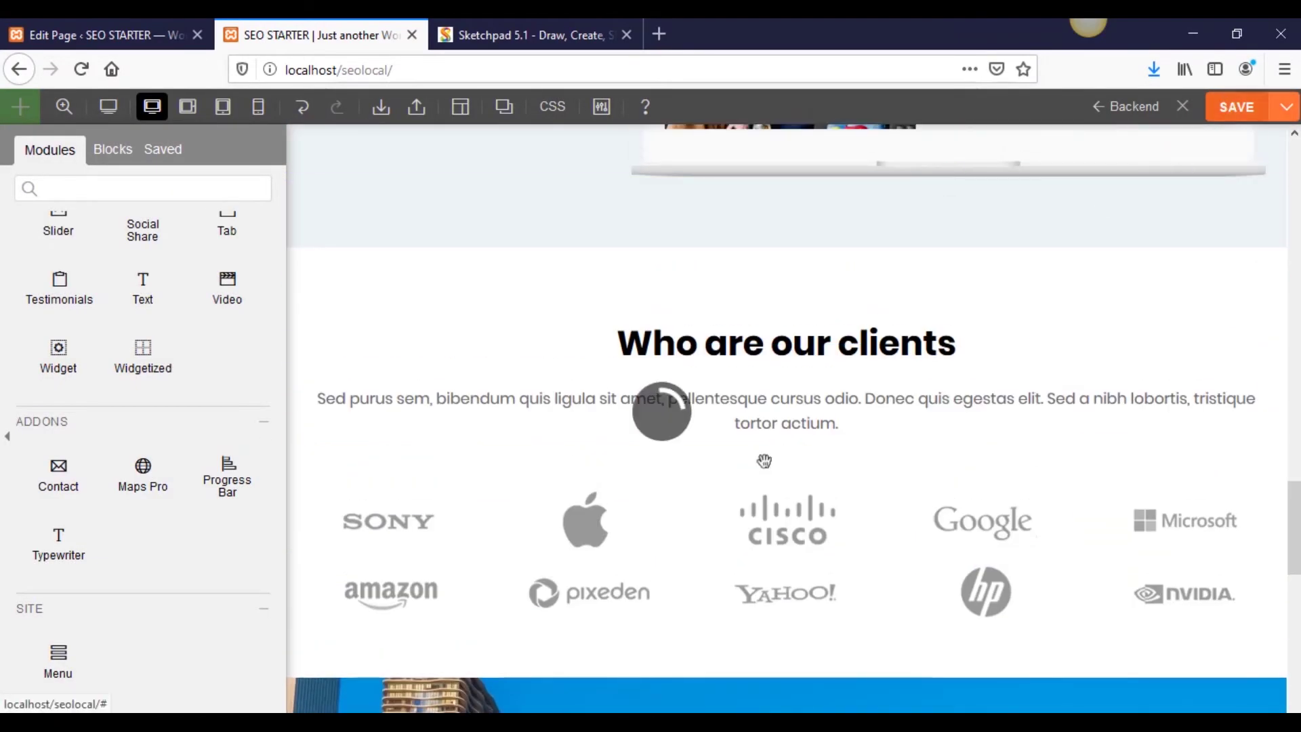
scroll(764, 461, up, 10)
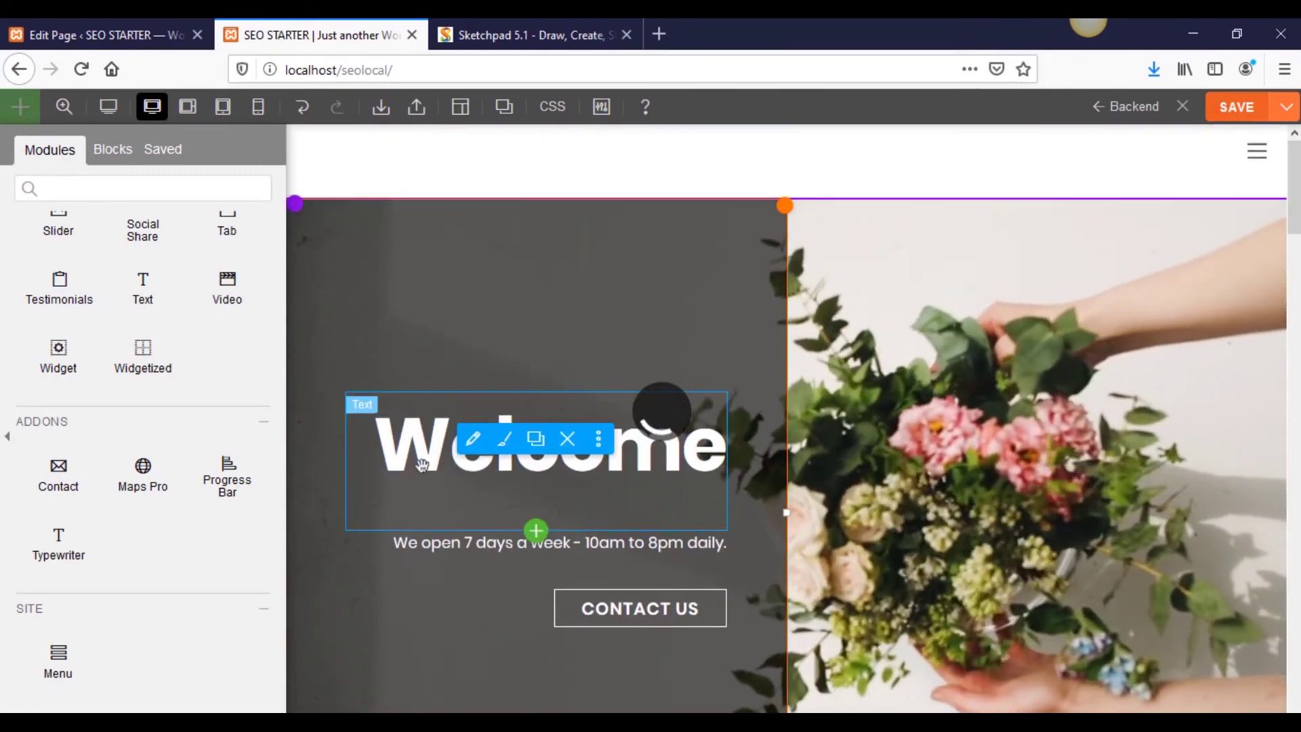
drag(59, 542, 500, 429)
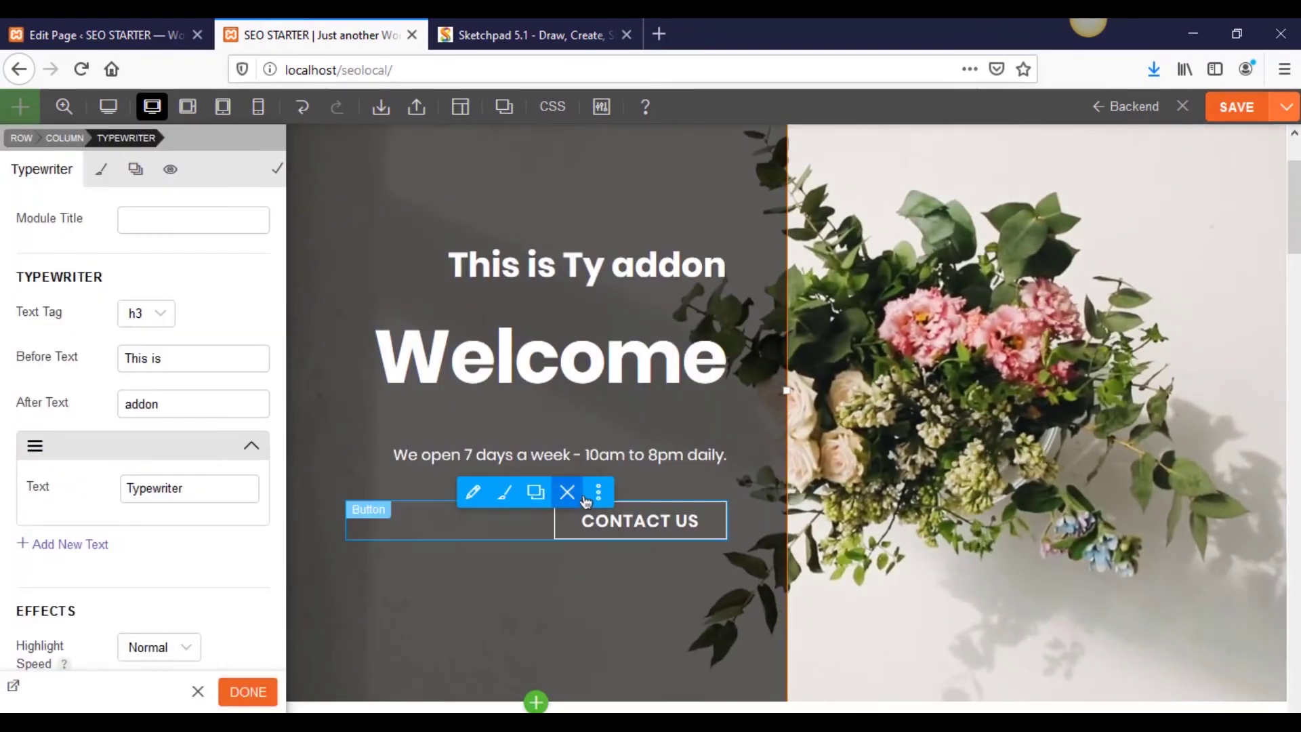
click(568, 376)
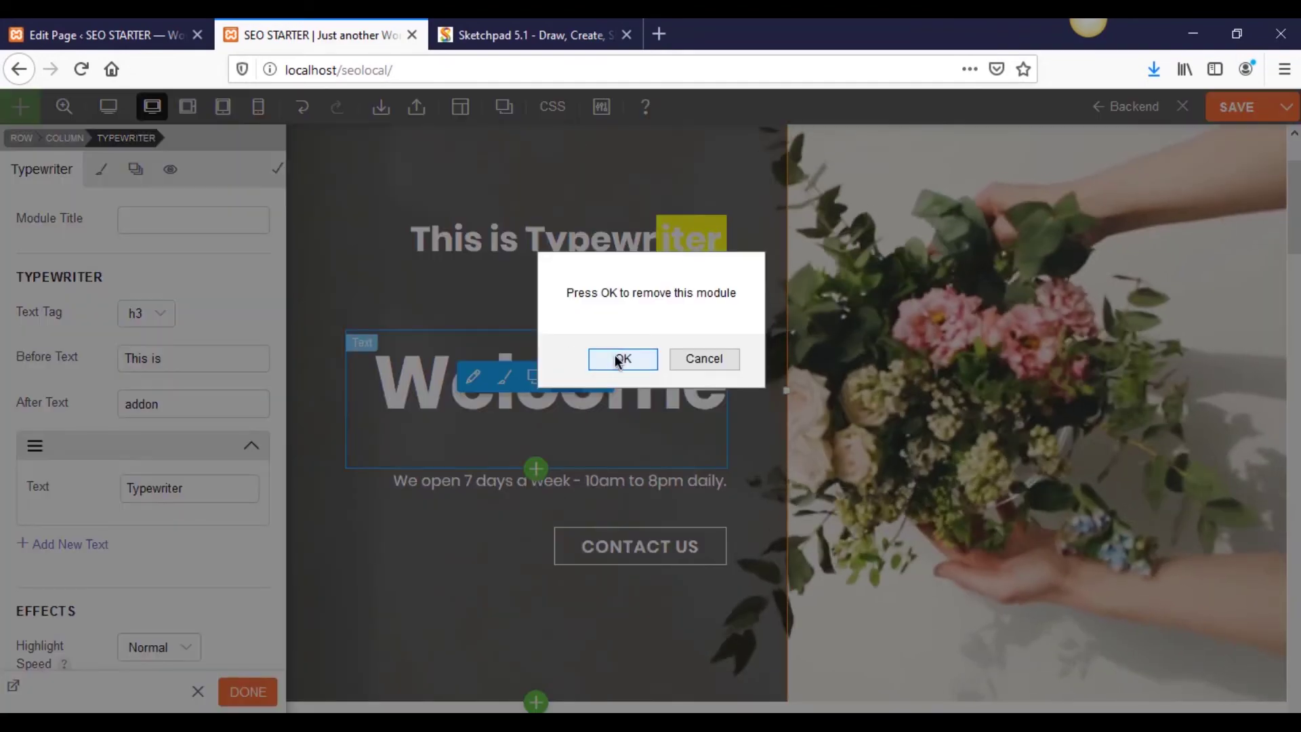
click(621, 359)
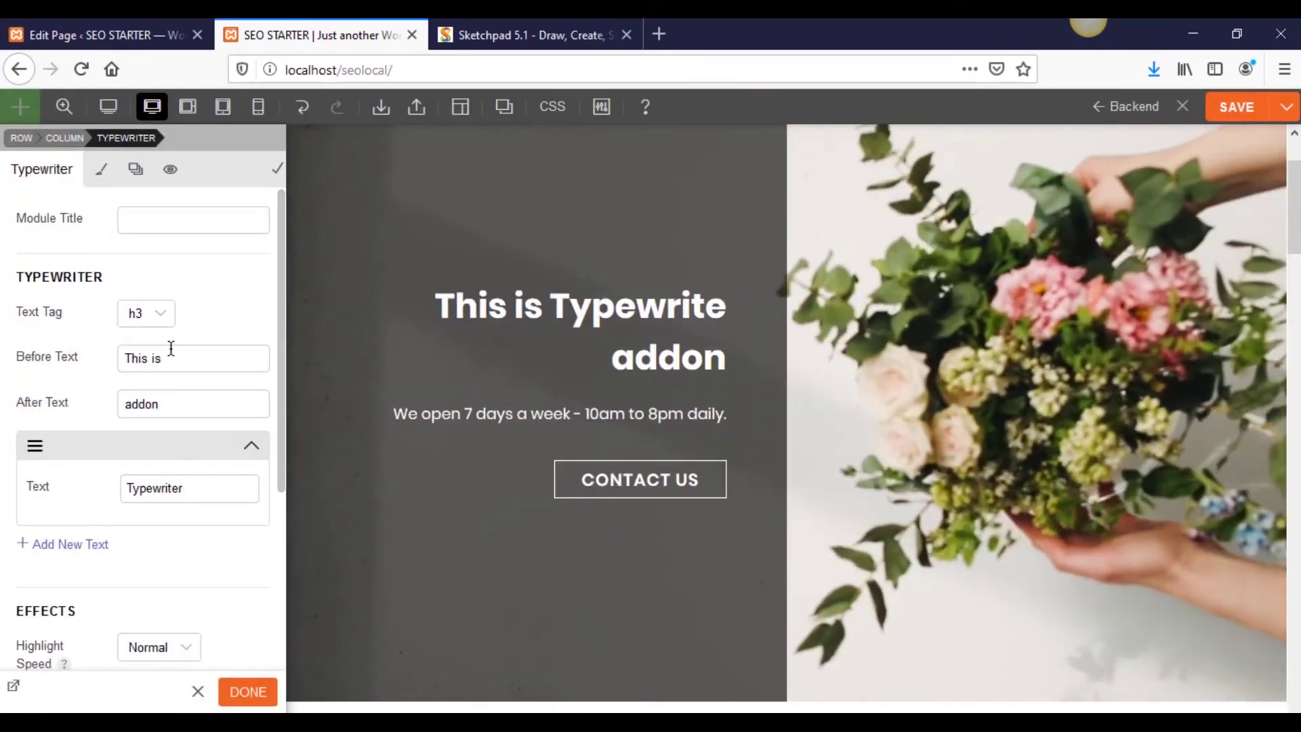
- Set the hero Typewriter to show "We do flowers for<br>" before the texts "Weddings" and "Birthdays", with no after text
triple_click(177, 355)
text(WE)
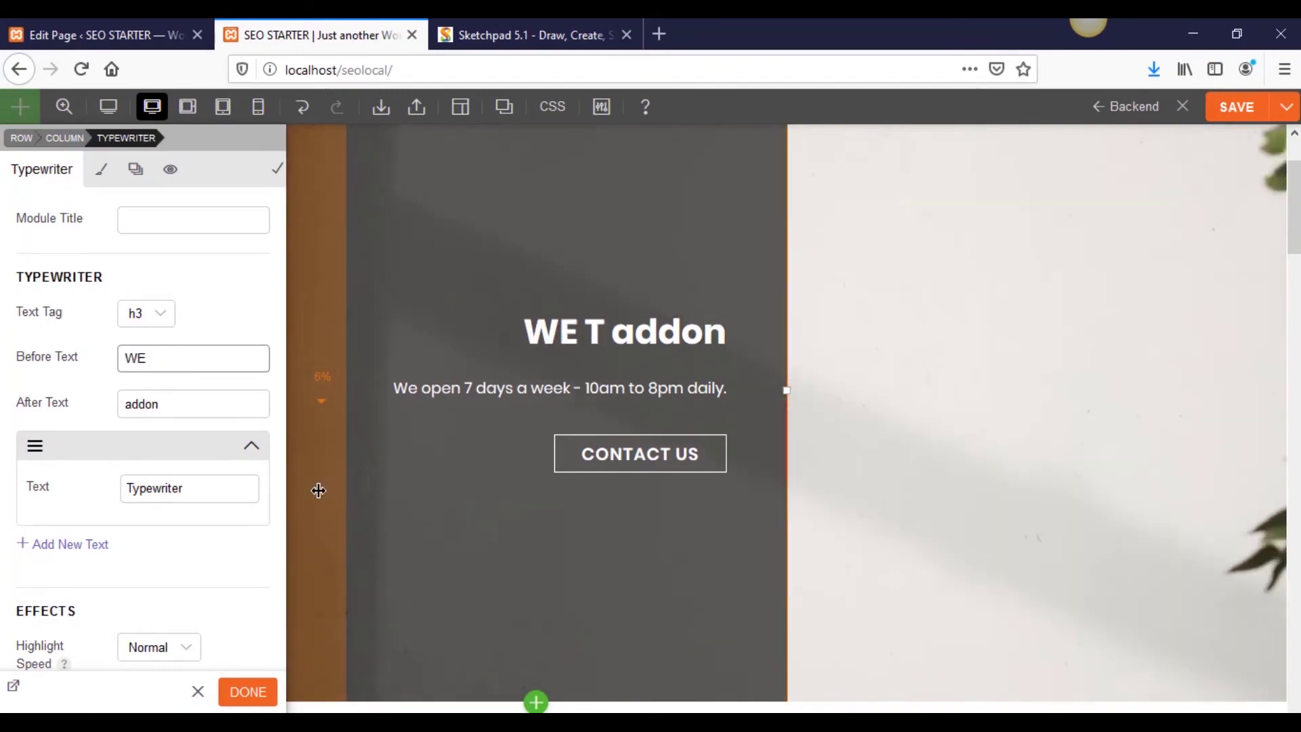
key(BackSpace)
text(e do flowers for)
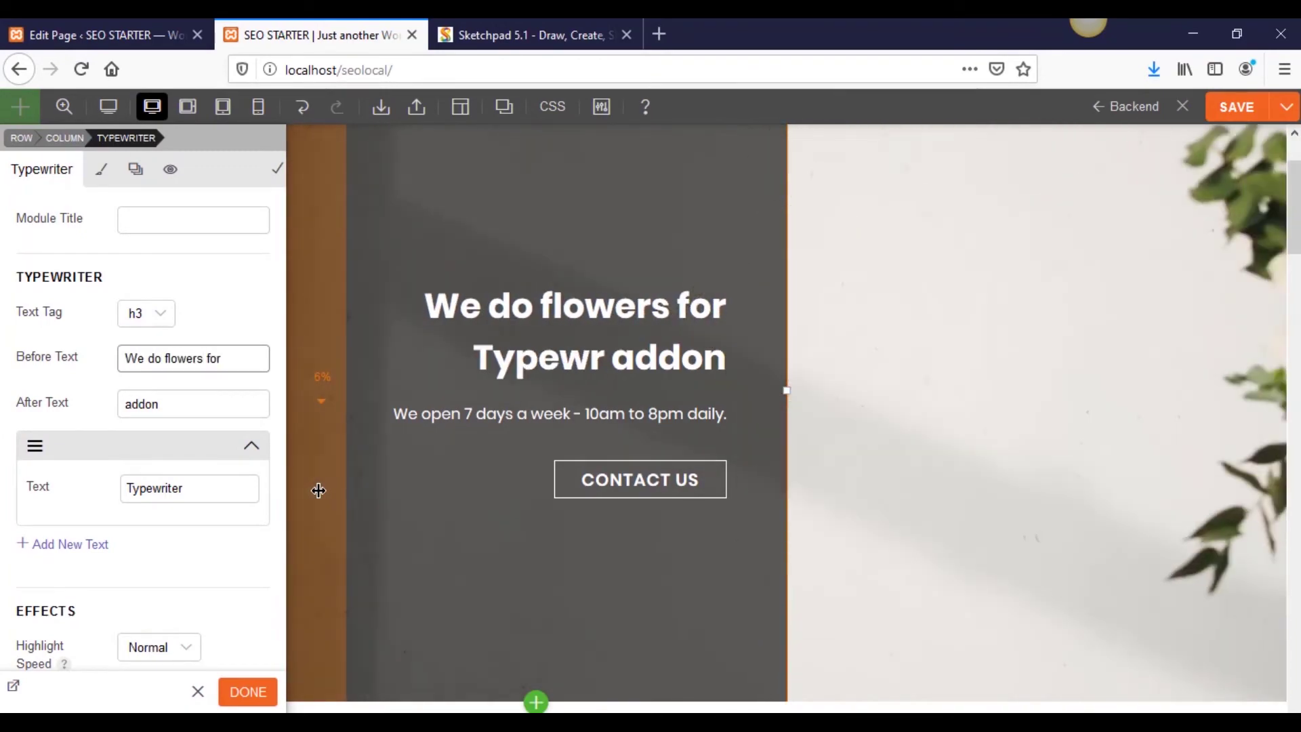
click(208, 405)
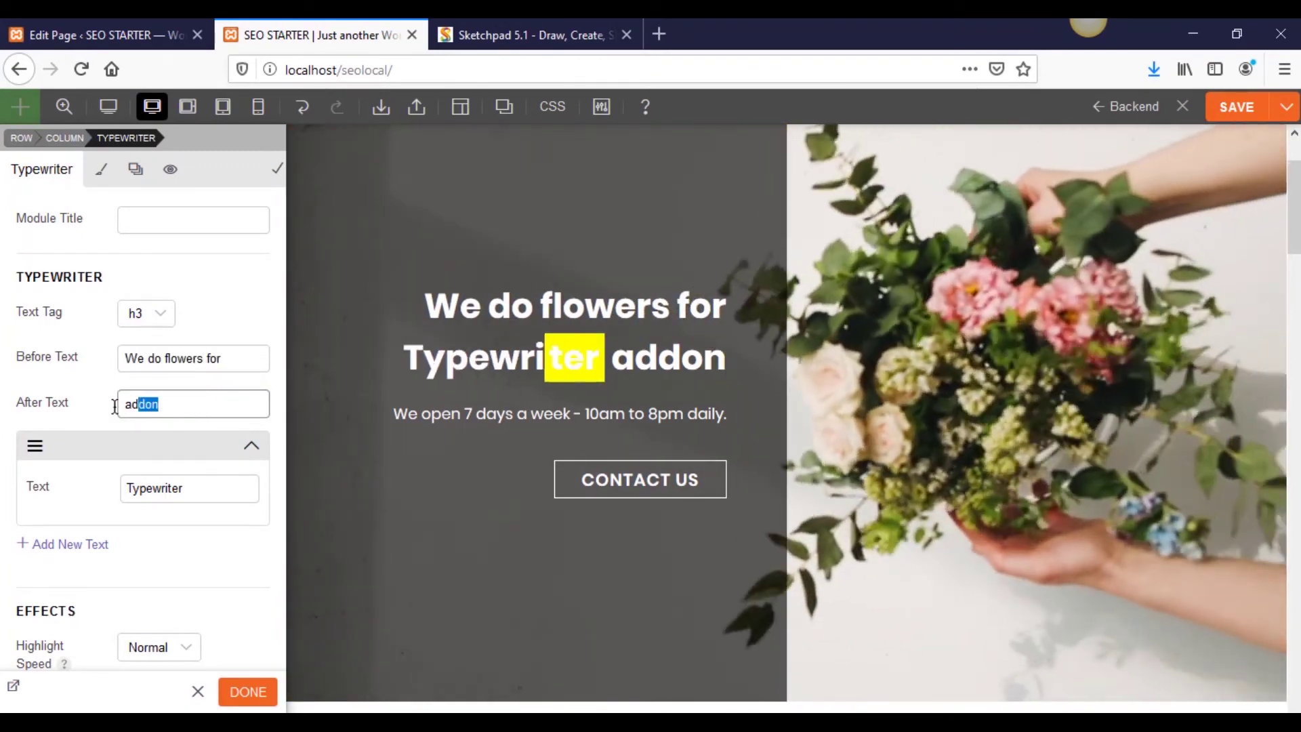
key(BackSpace)
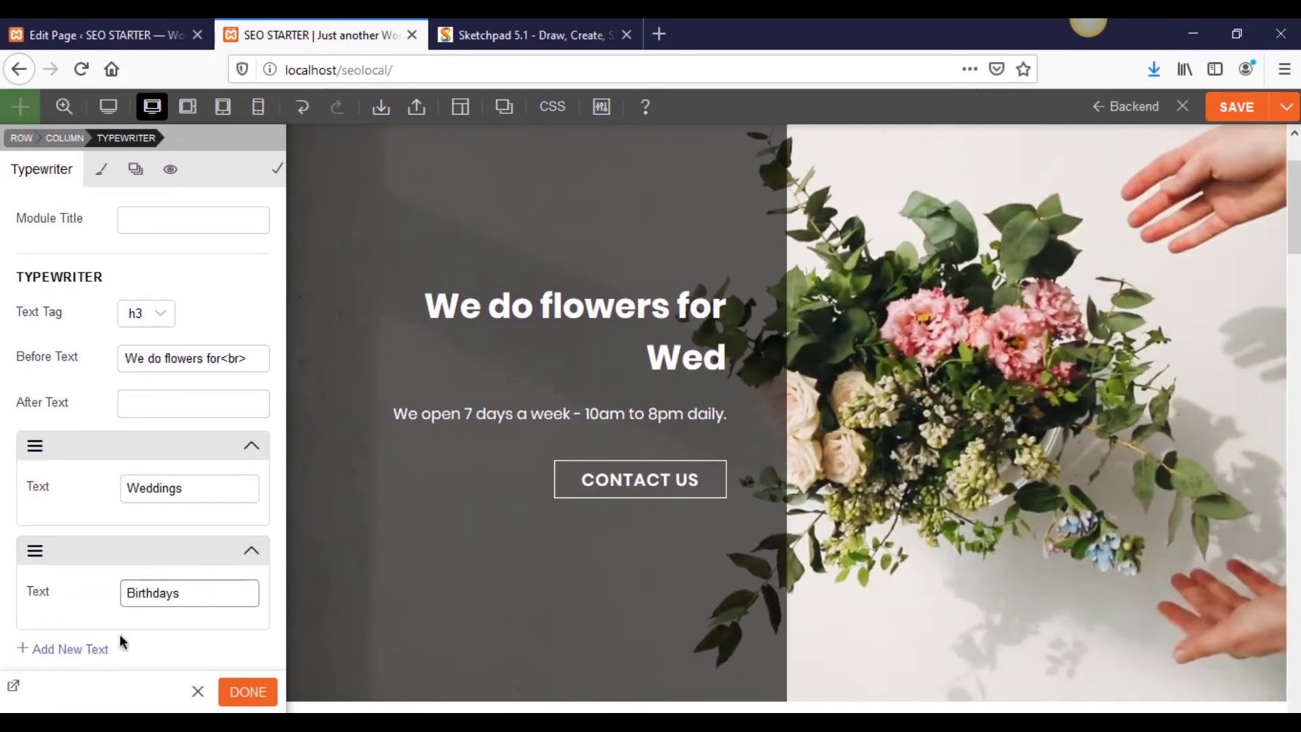
- Add "Special Events" as the third Typewriter text, then save the page and exit the builder
click(107, 647)
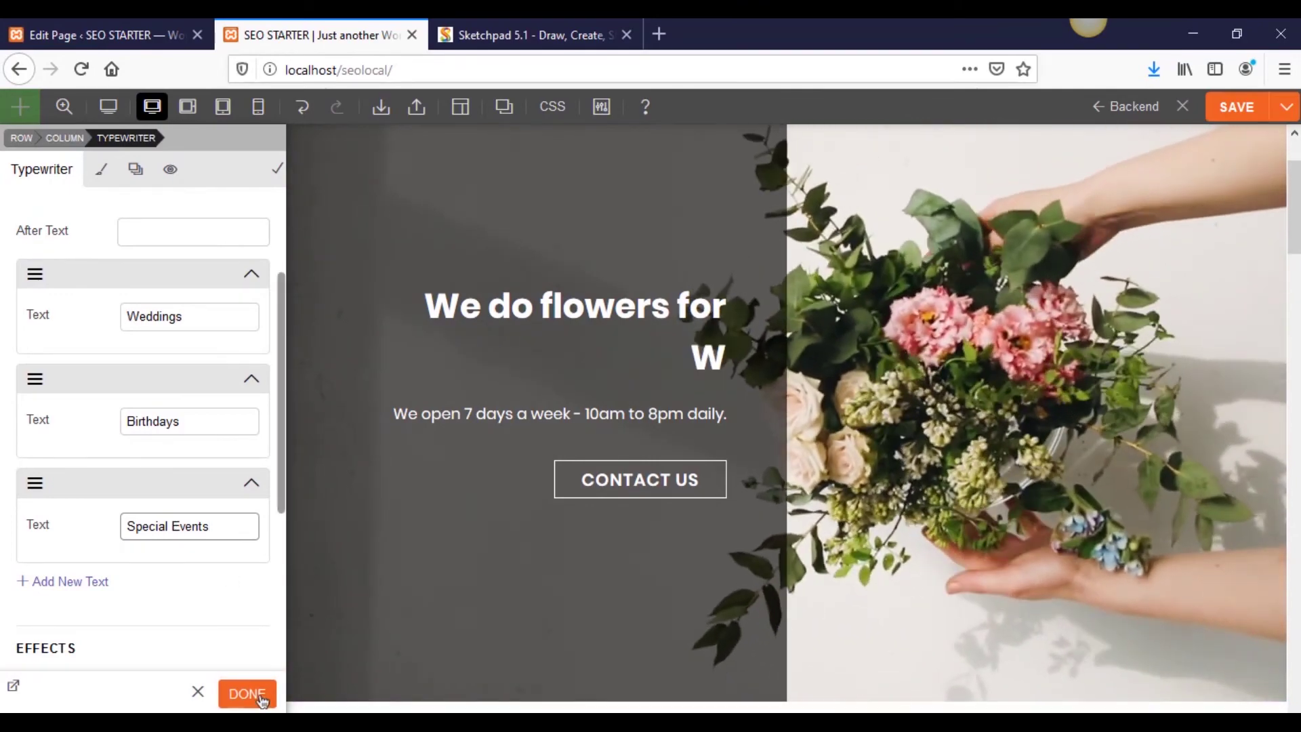
click(254, 692)
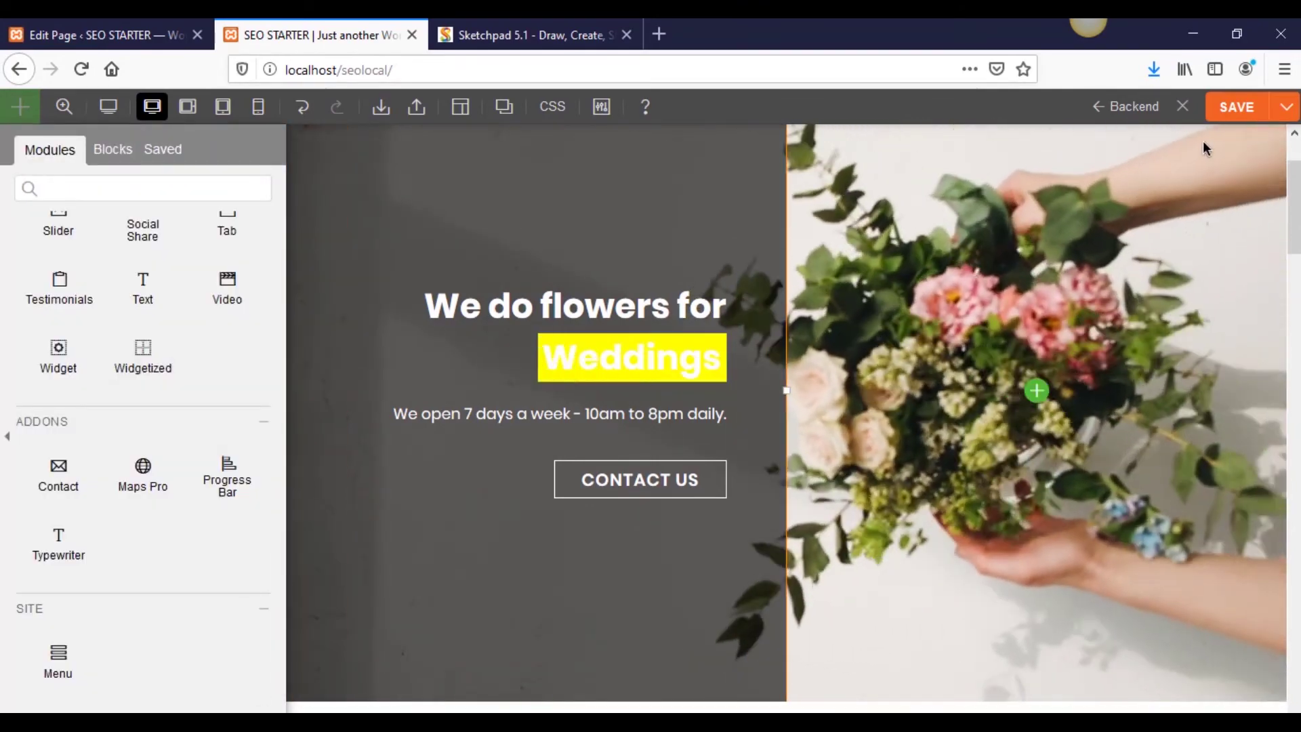
click(1223, 112)
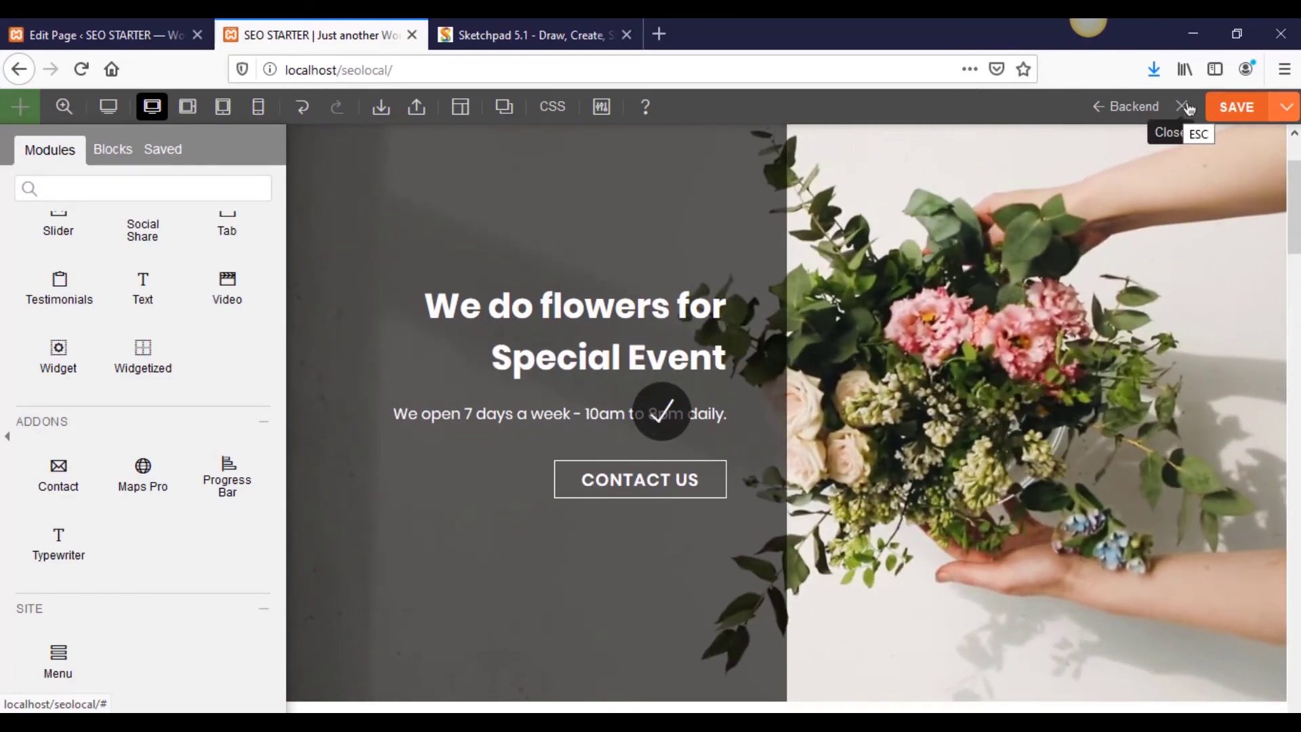
click(1184, 109)
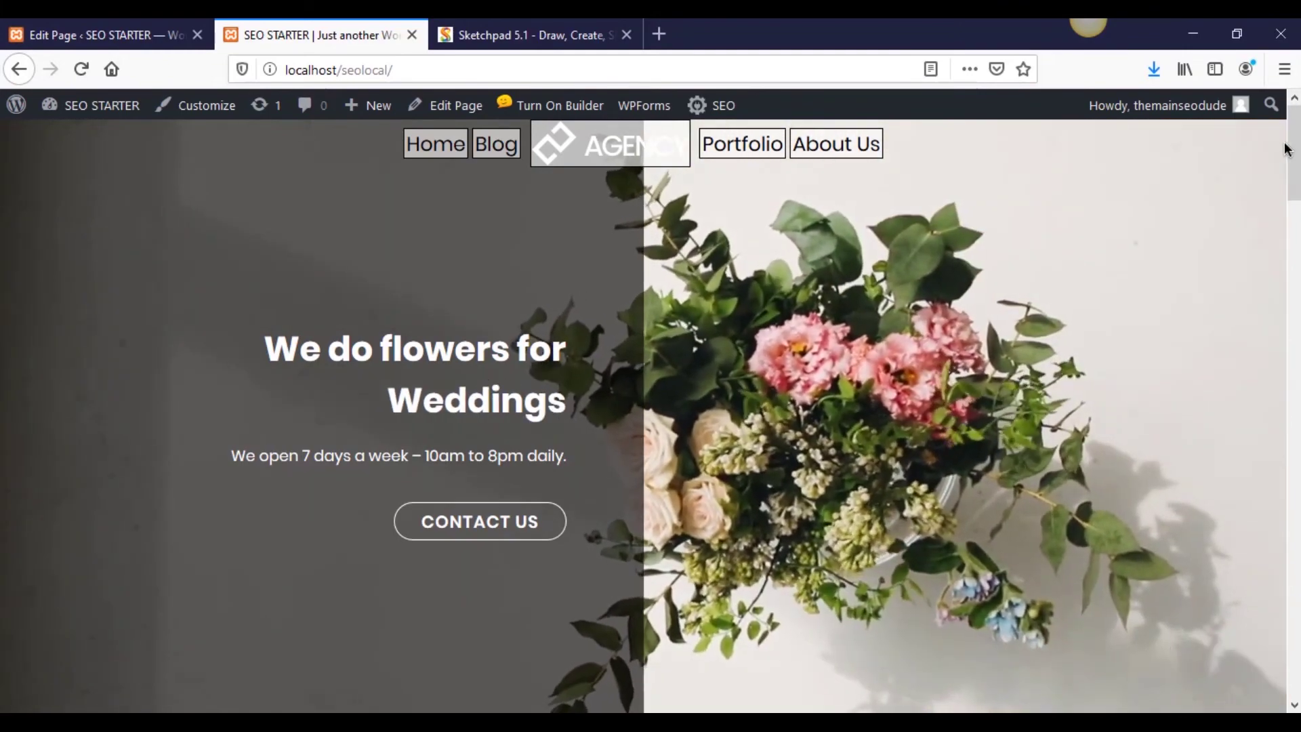
- Review the finished home page from the hero section down to the contact section
mouse_move(1293, 159)
mouse_down()
mouse_move(1292, 627)
mouse_move(1293, 152)
mouse_up()
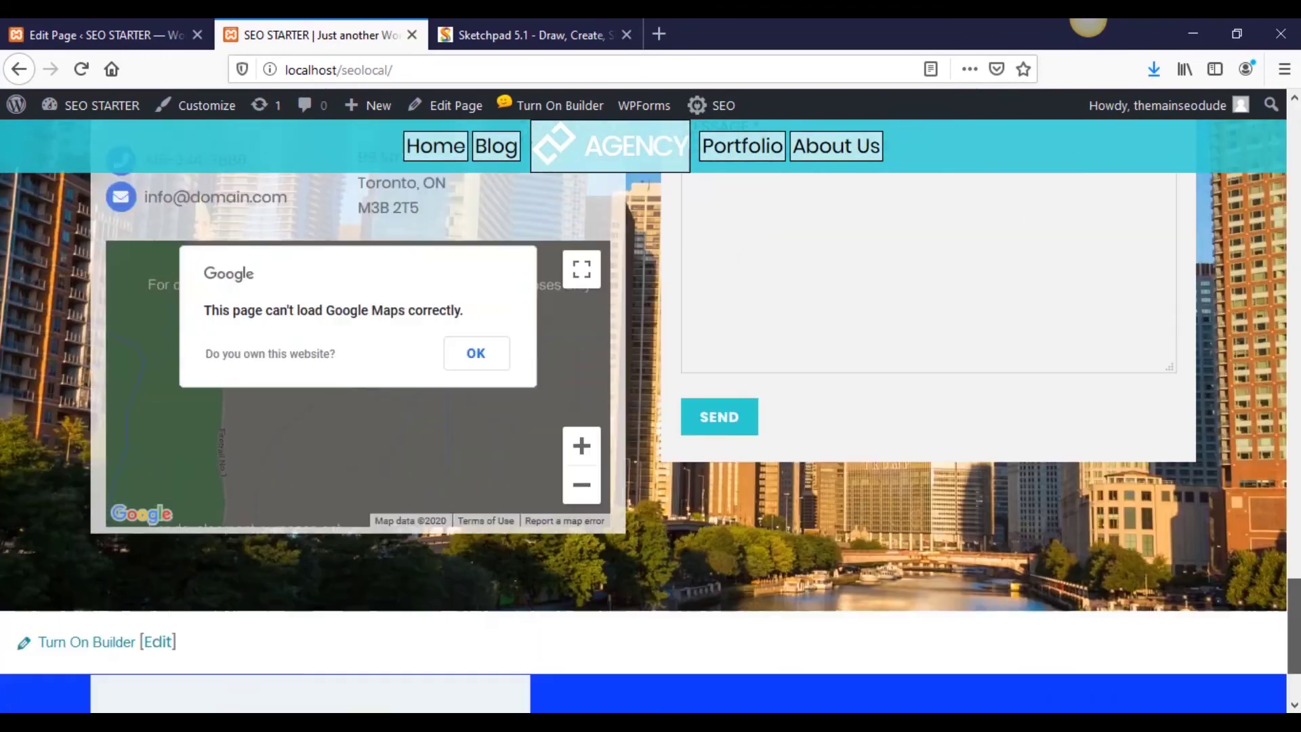
scroll(383, 532, up, 1)
scroll(383, 532, down, 1)
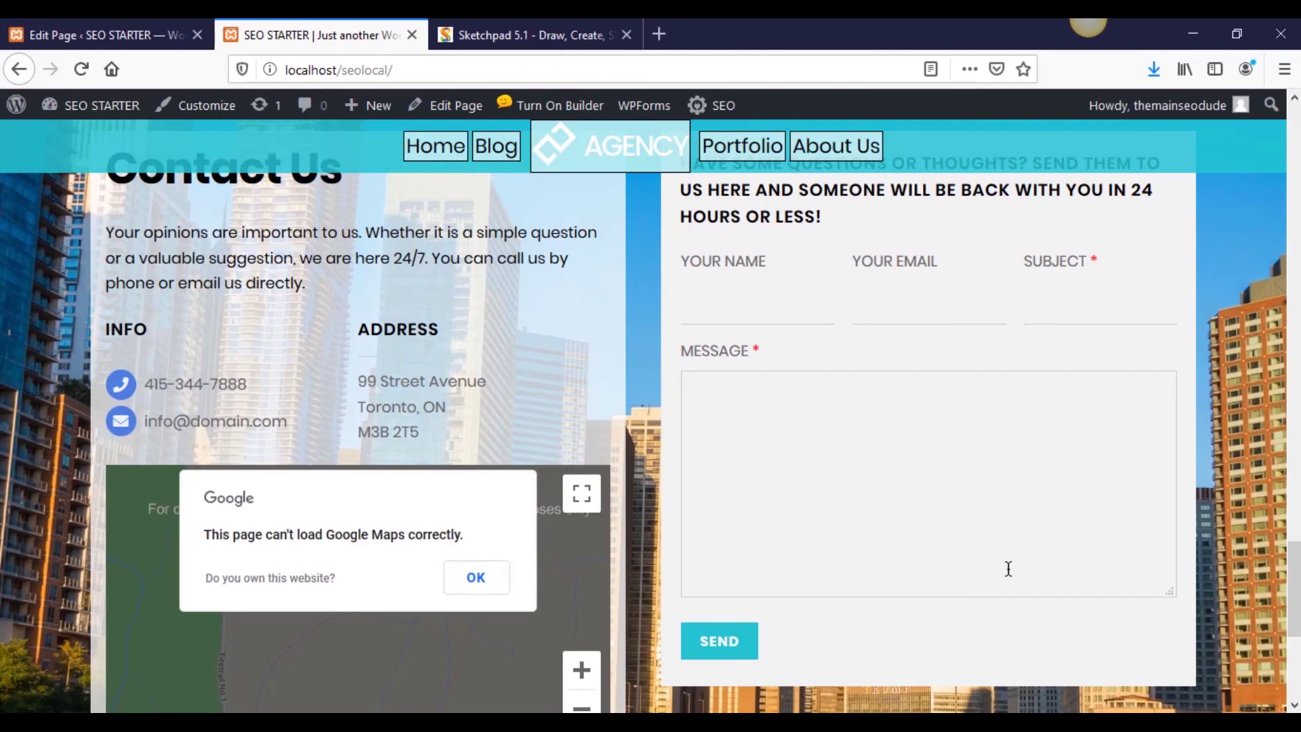
scroll(1008, 568, down, 3)
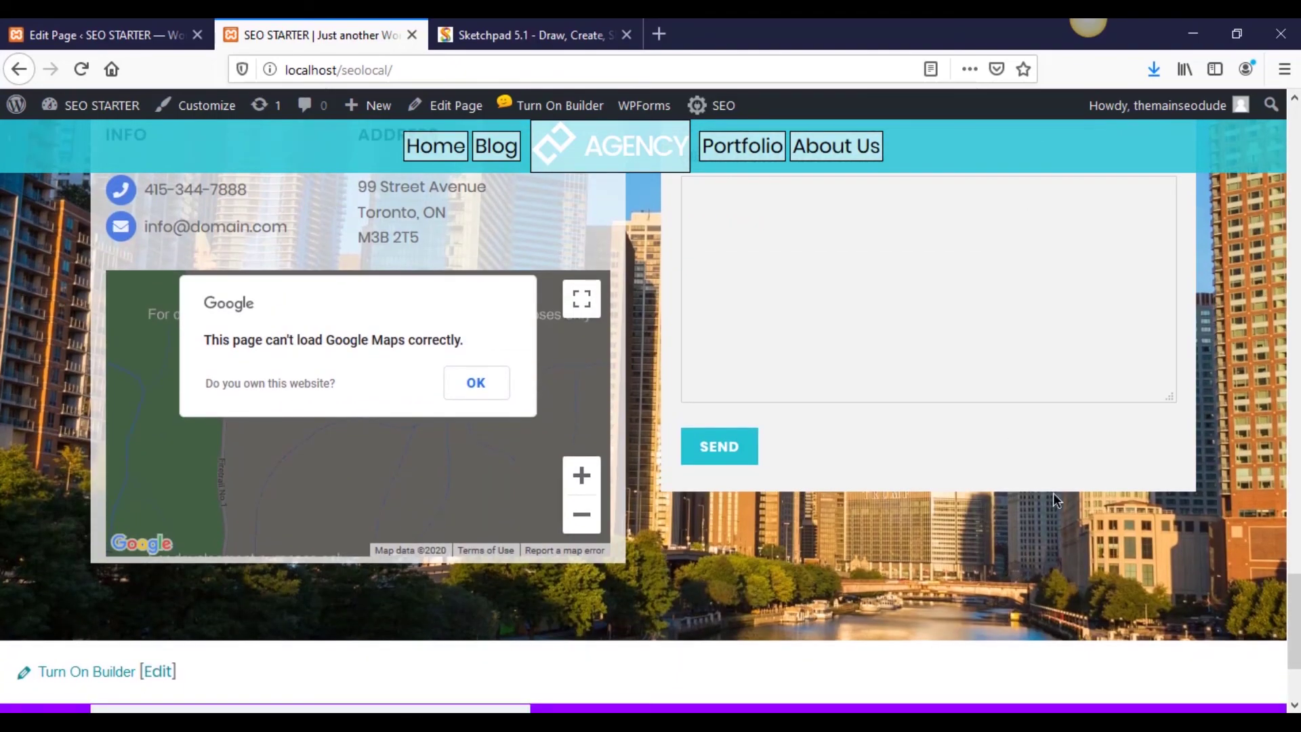